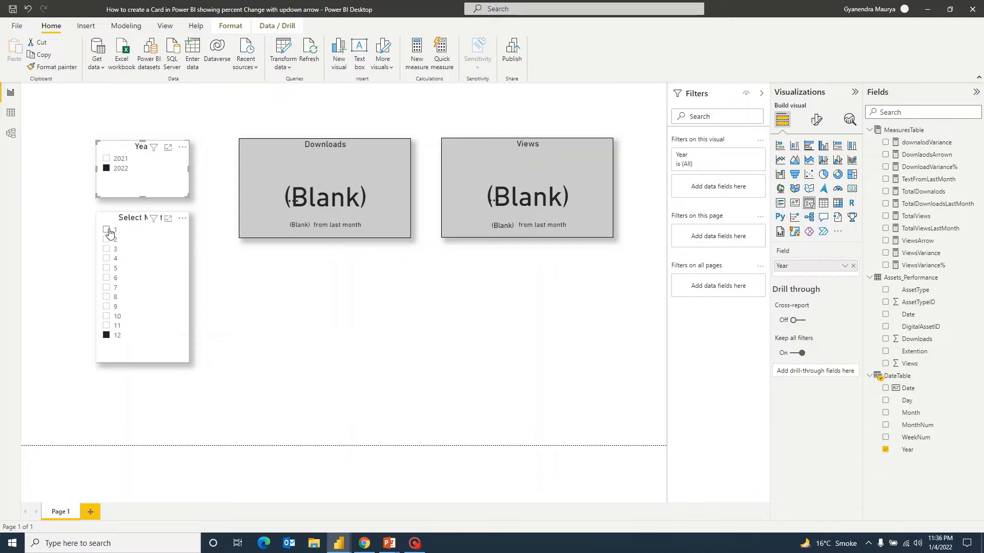
Step: Compare the Downloads and Views cards for January 2022 and December 2021, finishing with the slicers on January 2022
{"action": "left_click", "coordinate": [108, 229]}
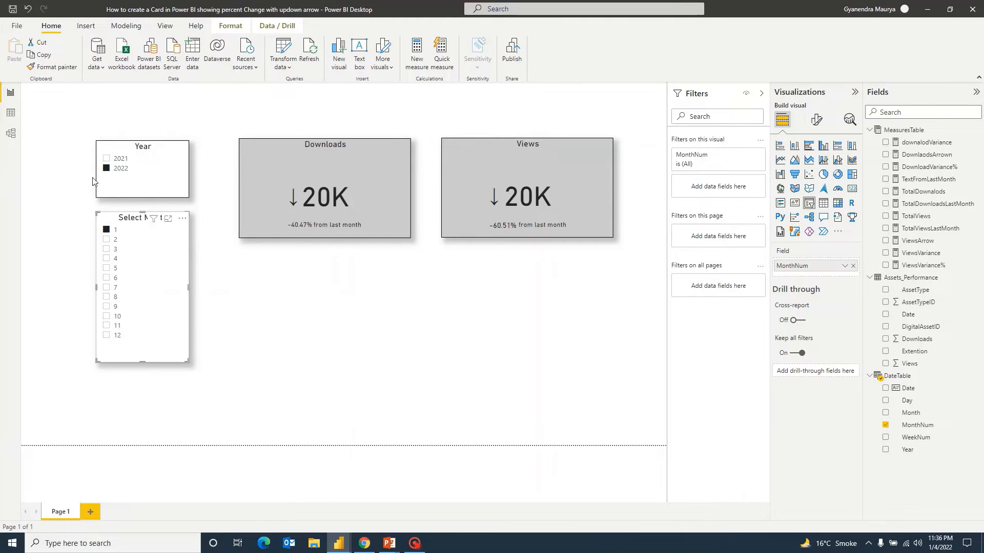
{"action": "left_click", "coordinate": [106, 160]}
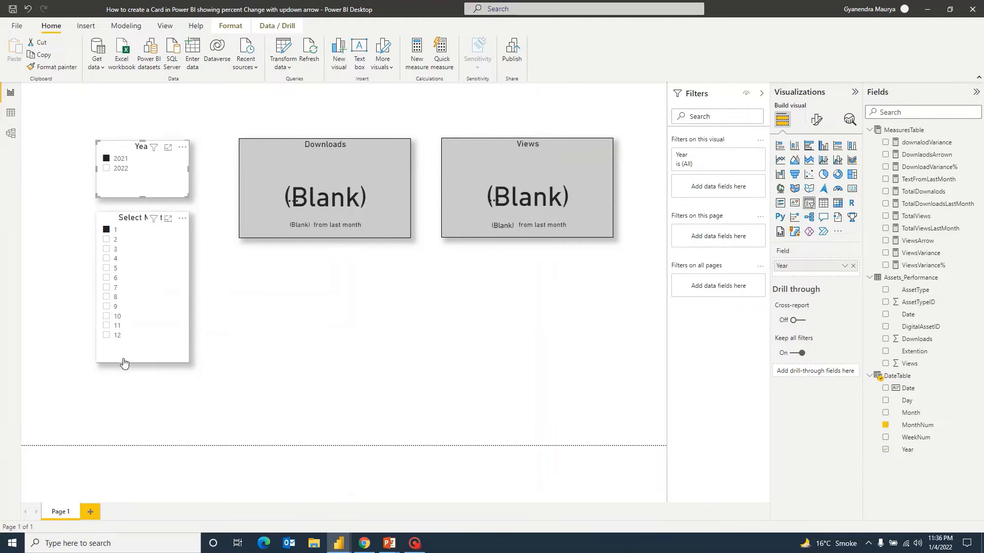
{"action": "left_click", "coordinate": [106, 335]}
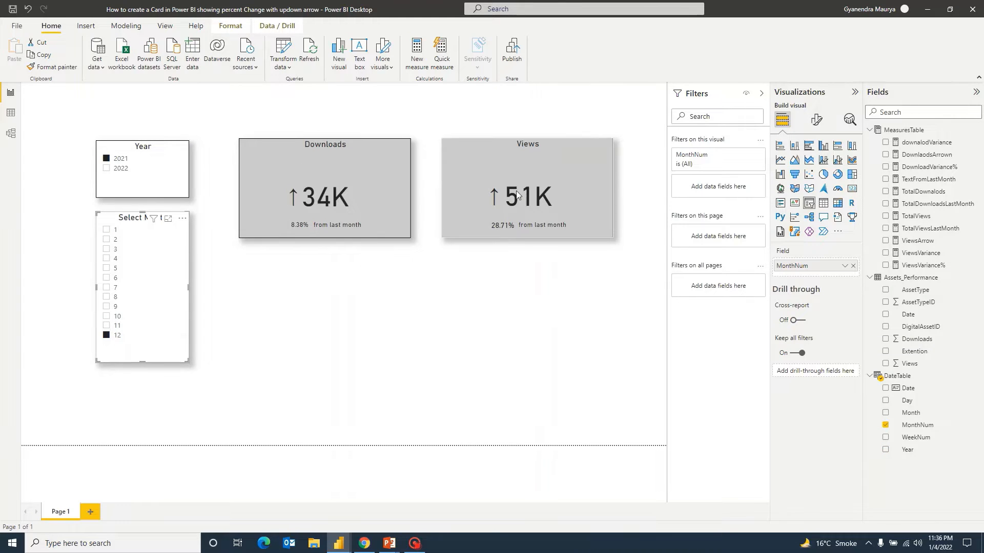
{"action": "left_click", "coordinate": [107, 169]}
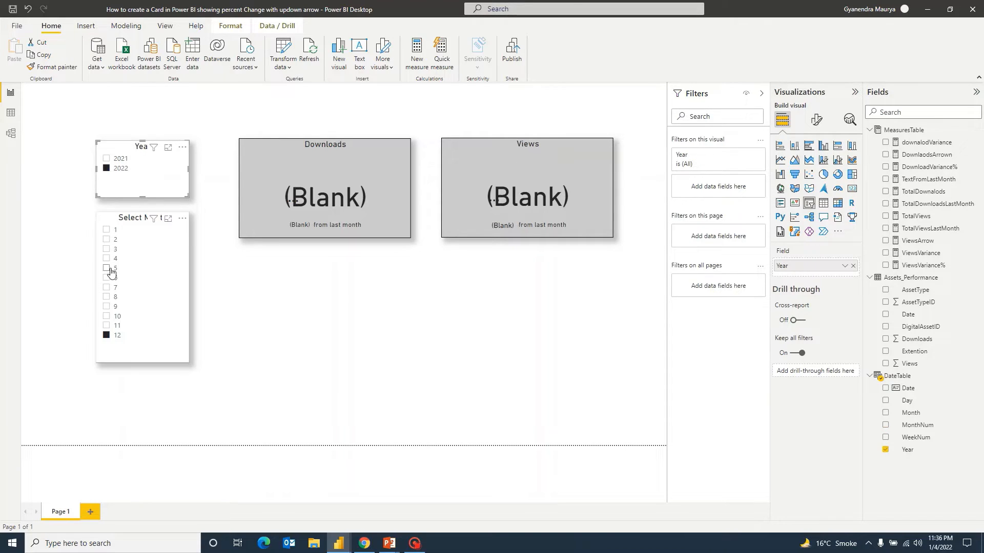
{"action": "left_click", "coordinate": [107, 229]}
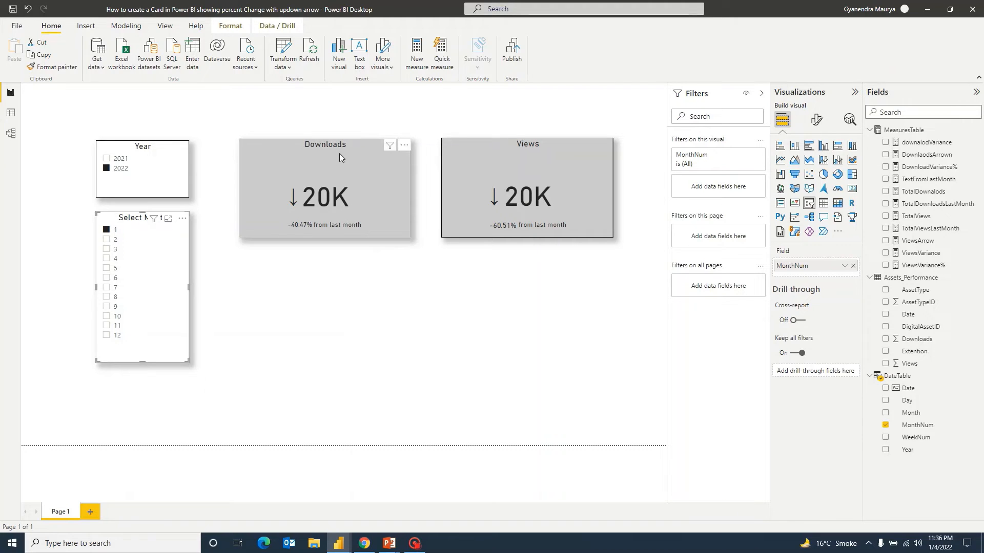
{"action": "left_click", "coordinate": [478, 300]}
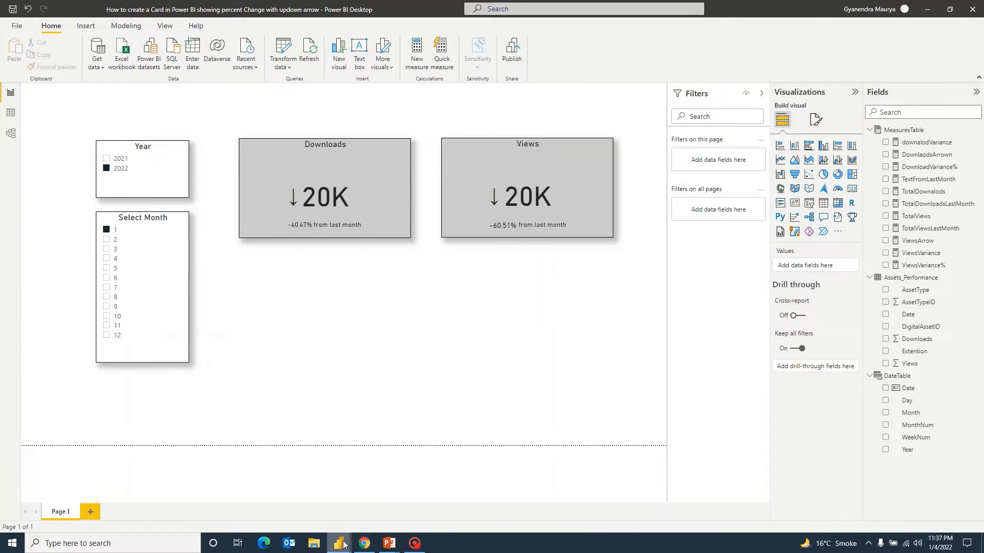
Step: Switch to the blank Power BI report and load the Assets_Performance table from the AssestPerformance.xlsx workbook
{"action": "mouse_move", "coordinate": [338, 543]}
{"action": "left_click", "coordinate": [383, 494]}
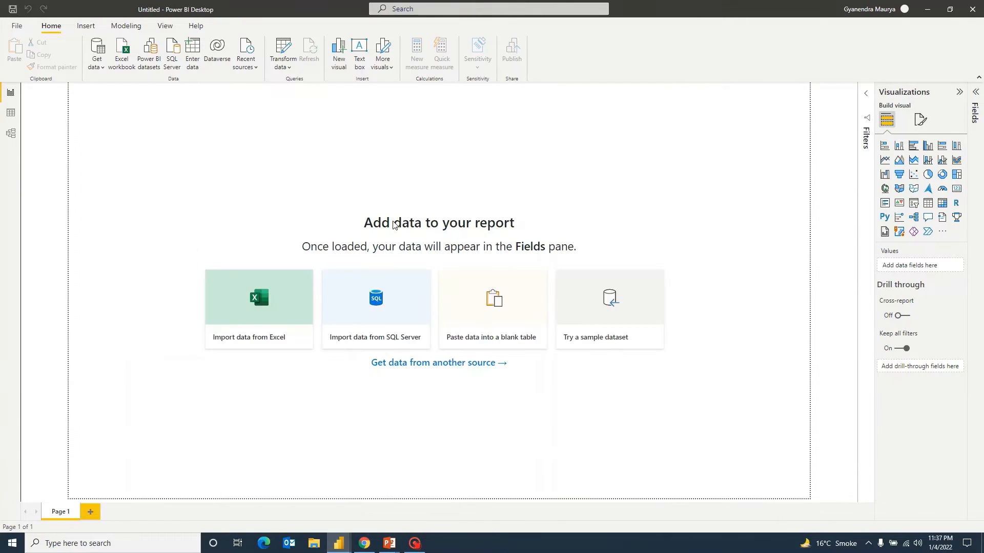
{"action": "left_click", "coordinate": [275, 307]}
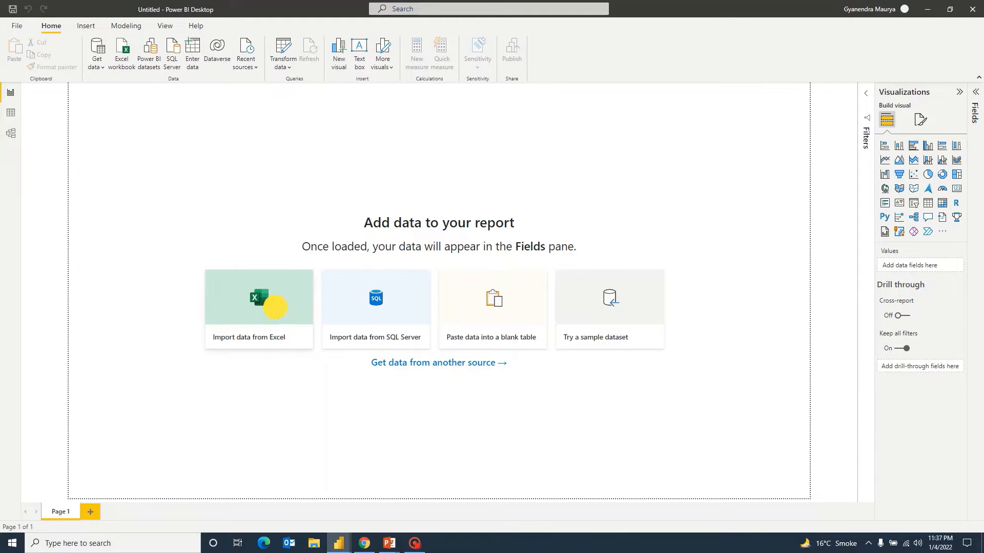
{"action": "left_click", "coordinate": [195, 74]}
{"action": "left_click", "coordinate": [402, 259]}
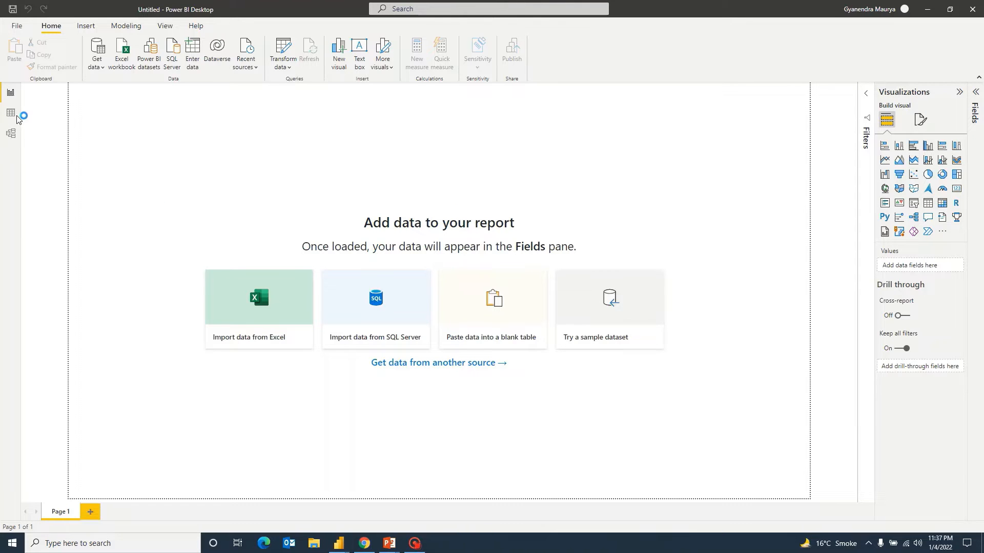
{"action": "left_click", "coordinate": [306, 175]}
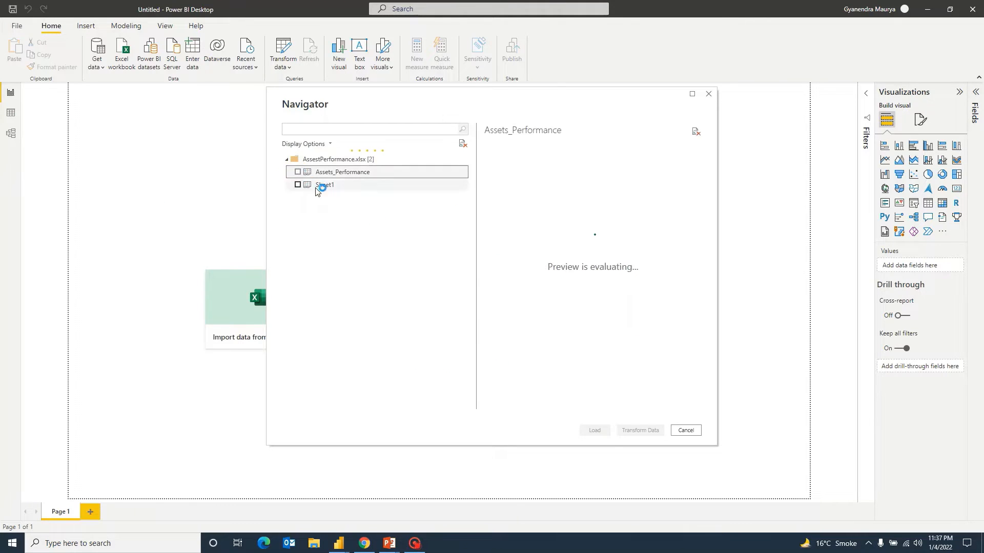
{"action": "left_click", "coordinate": [298, 172]}
{"action": "left_click", "coordinate": [595, 430]}
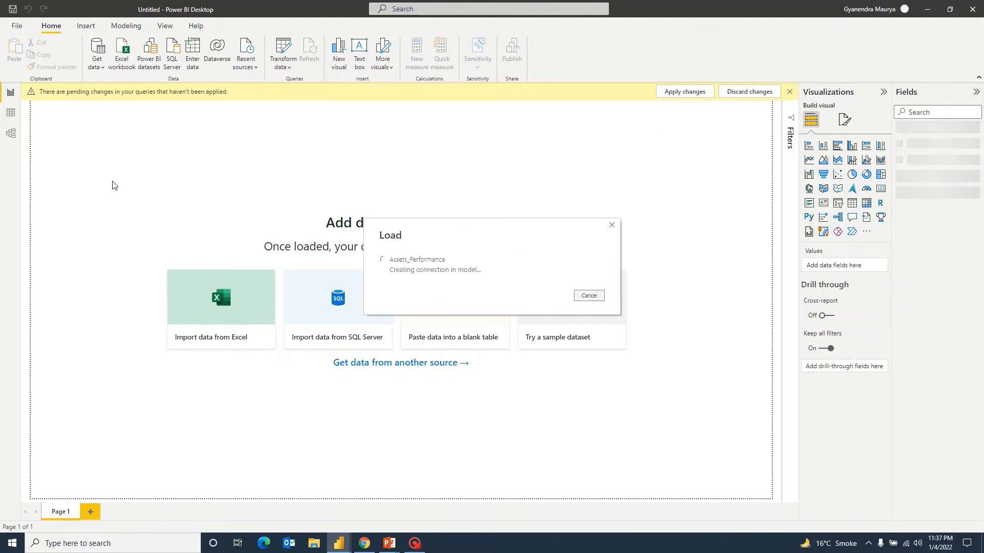
Step: Examine the Assets_Performance rows and the AssetType column's filter values, then return to the report and expand the table's field list
{"action": "left_click", "coordinate": [7, 115]}
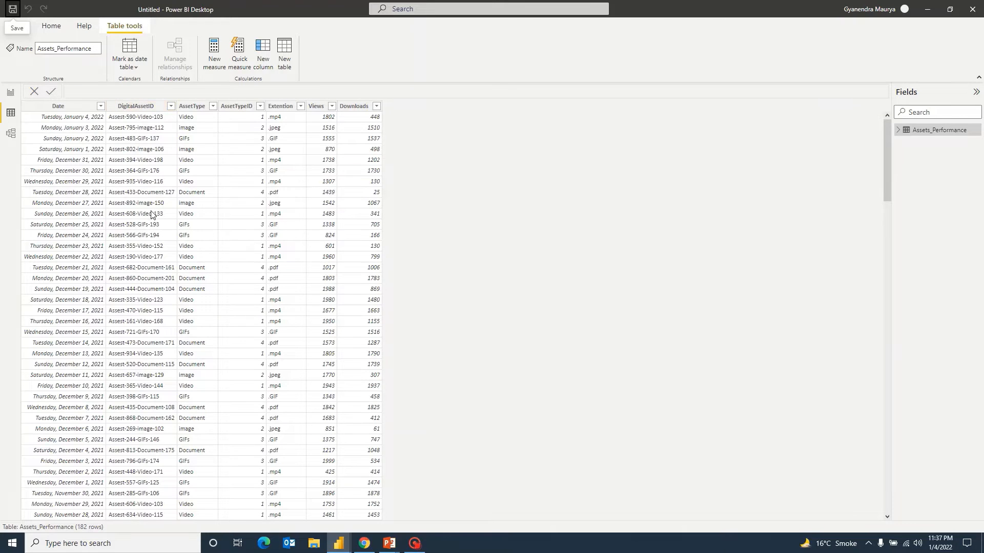
{"action": "left_click", "coordinate": [203, 106]}
{"action": "left_click", "coordinate": [212, 106]}
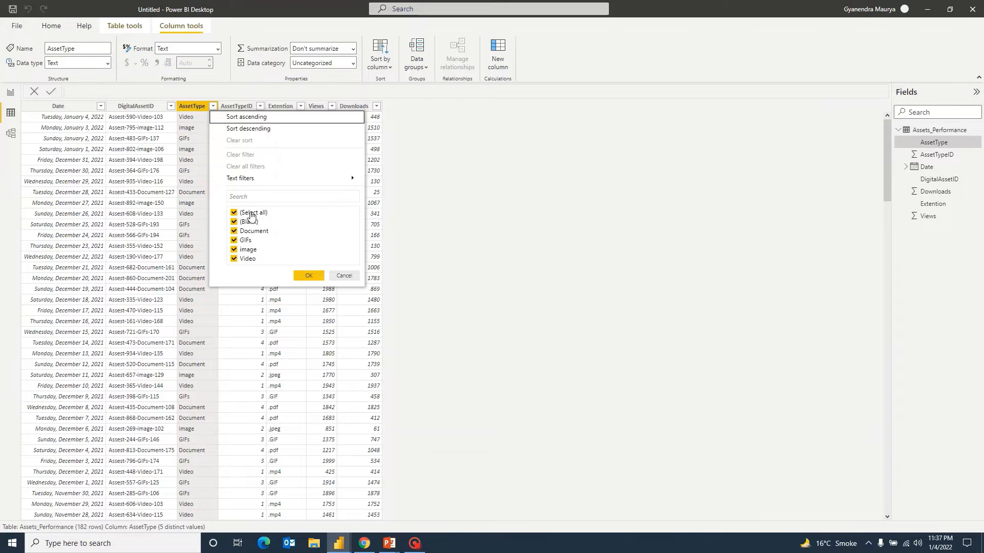
{"action": "left_click", "coordinate": [344, 275]}
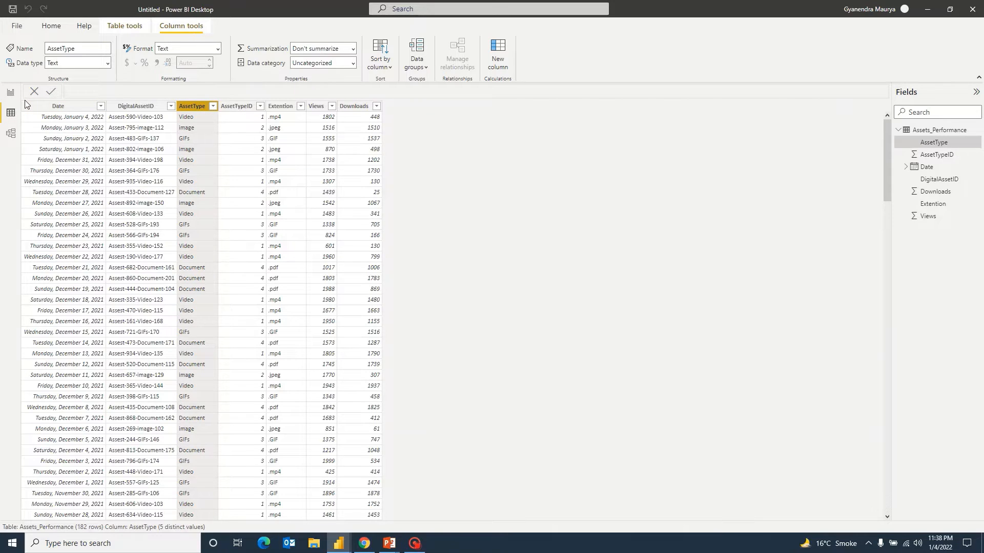
{"action": "left_click", "coordinate": [12, 95]}
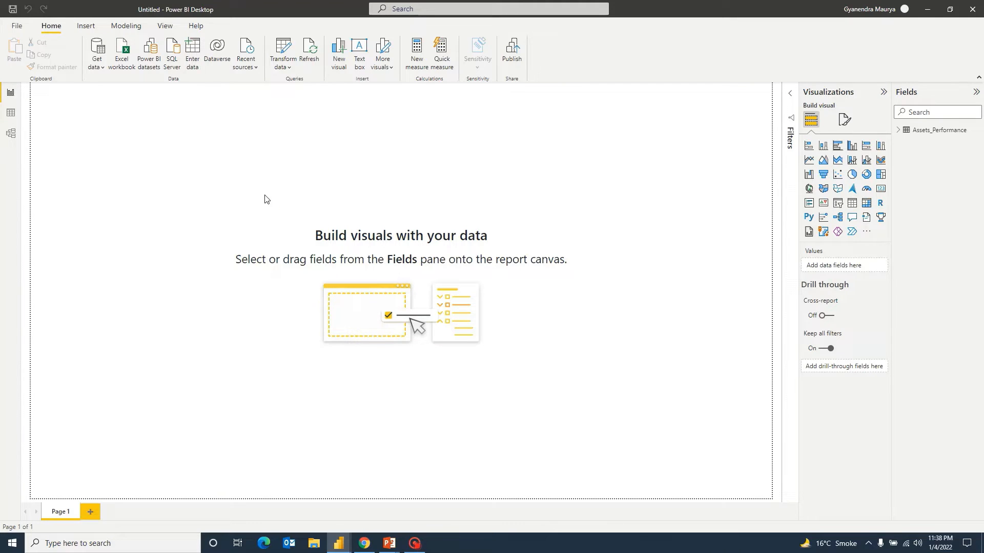
{"action": "left_click", "coordinate": [899, 130]}
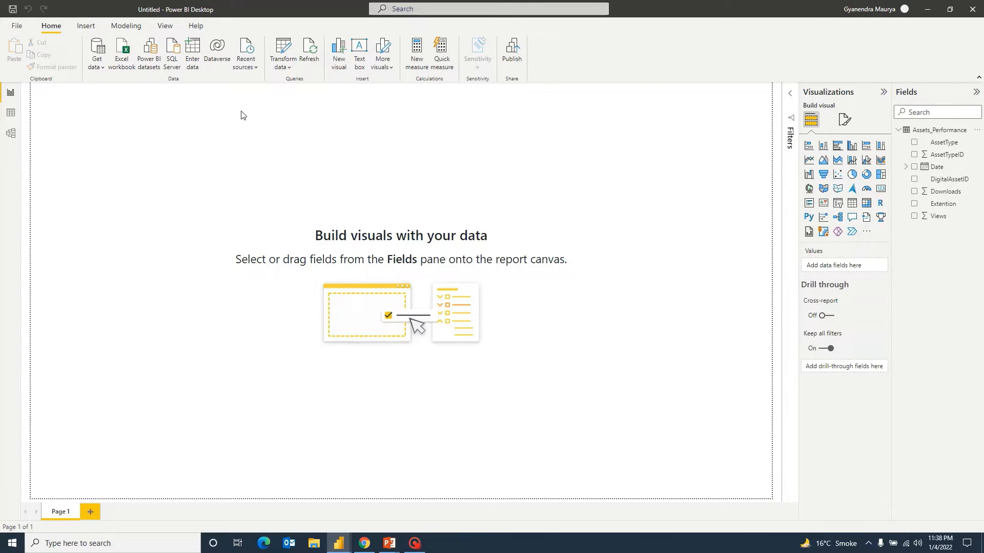
Step: Create a calculated table named DateTable and begin its DAX formula with the ADDCOLUMNS function
{"action": "left_click", "coordinate": [123, 30]}
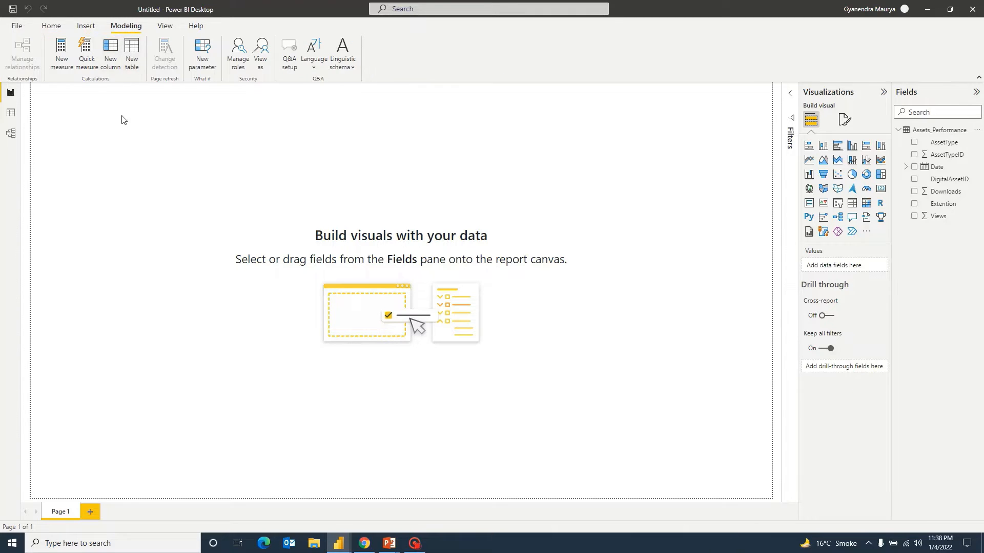
{"action": "left_click", "coordinate": [133, 51]}
{"action": "type", "text": "DateTabl"}
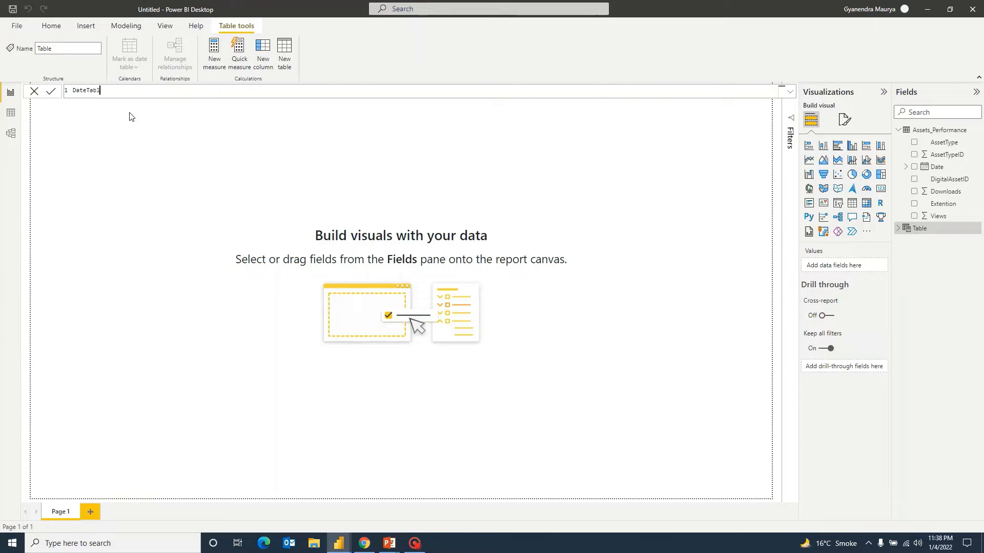
{"action": "type", "text": "e"}
{"action": "key", "text": "shift+Return"}
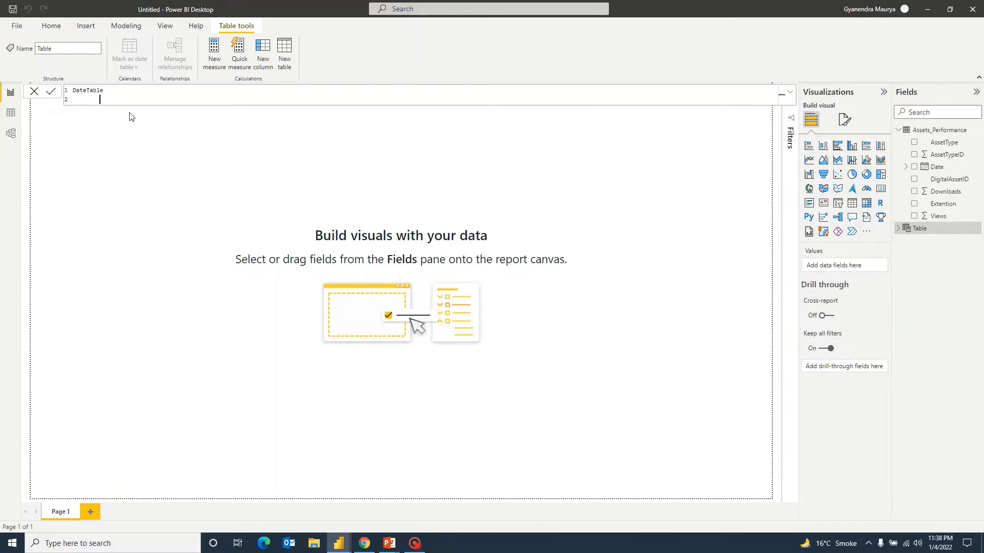
{"action": "left_click", "coordinate": [109, 91]}
{"action": "type", "text": "="}
{"action": "key", "text": "shift+Return"}
{"action": "type", "text": "Addc"}
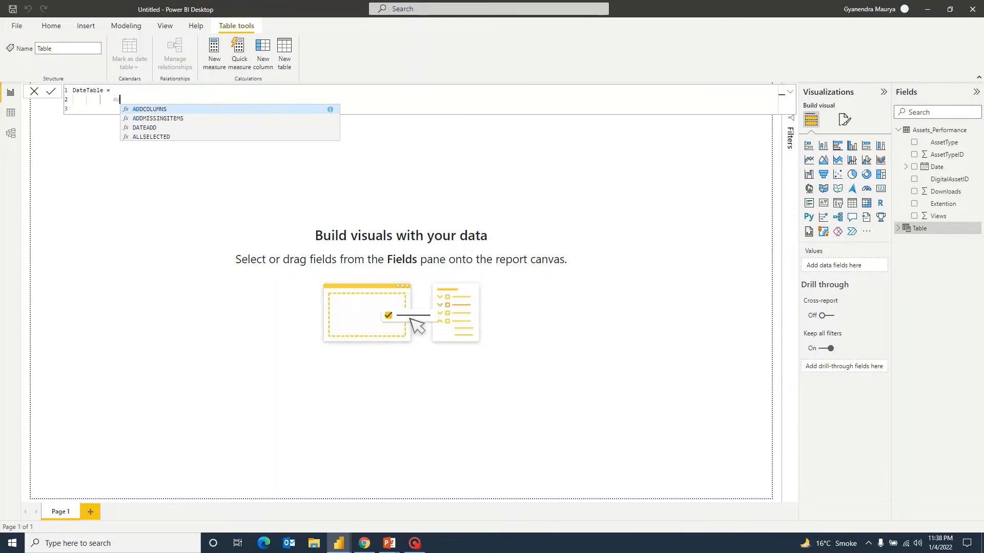
{"action": "key", "text": "Tab"}
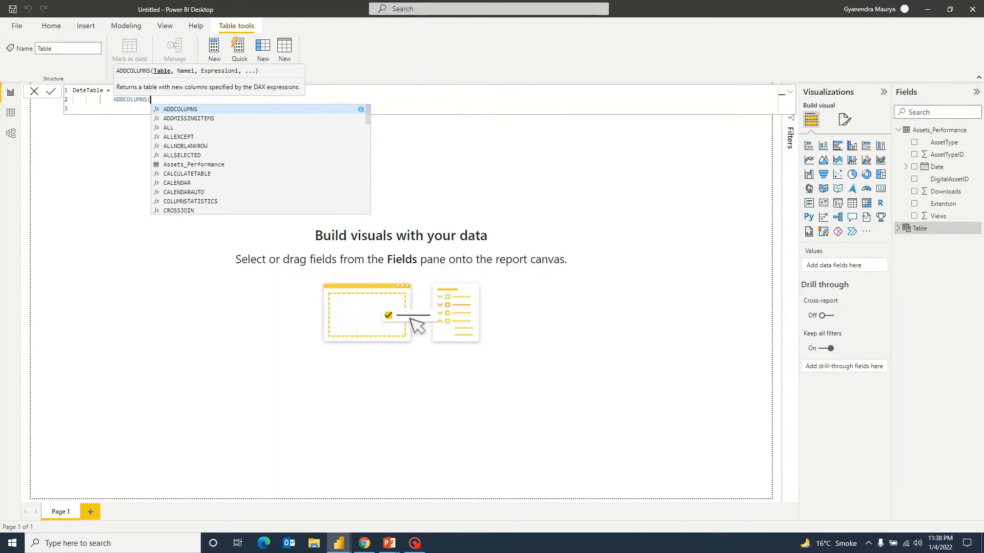
Step: Supply CALENDARAUTO(12) as the base table argument of ADDCOLUMNS on its own line
{"action": "key", "text": "shift+Return"}
{"action": "type", "text": "Cale"}
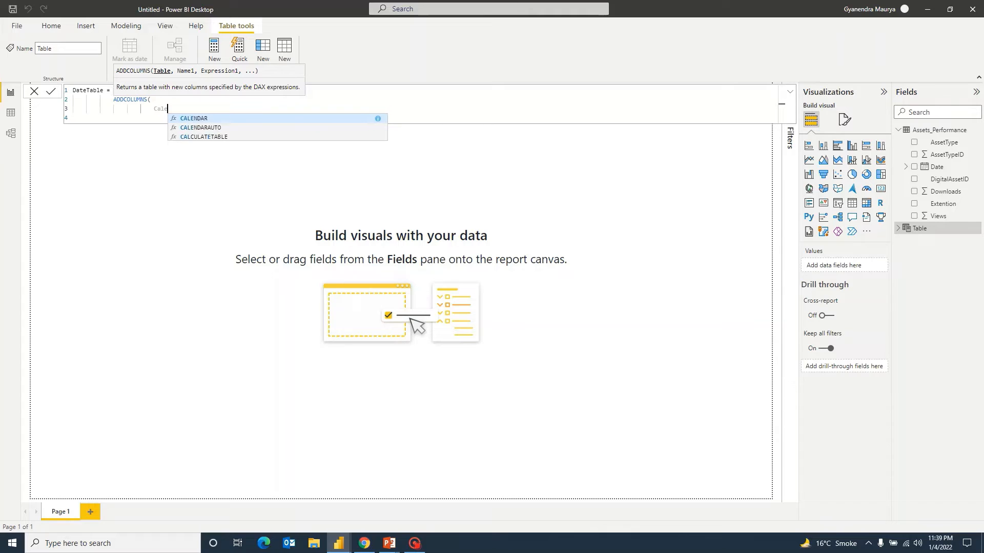
{"action": "key", "text": "Down"}
{"action": "key", "text": "Tab"}
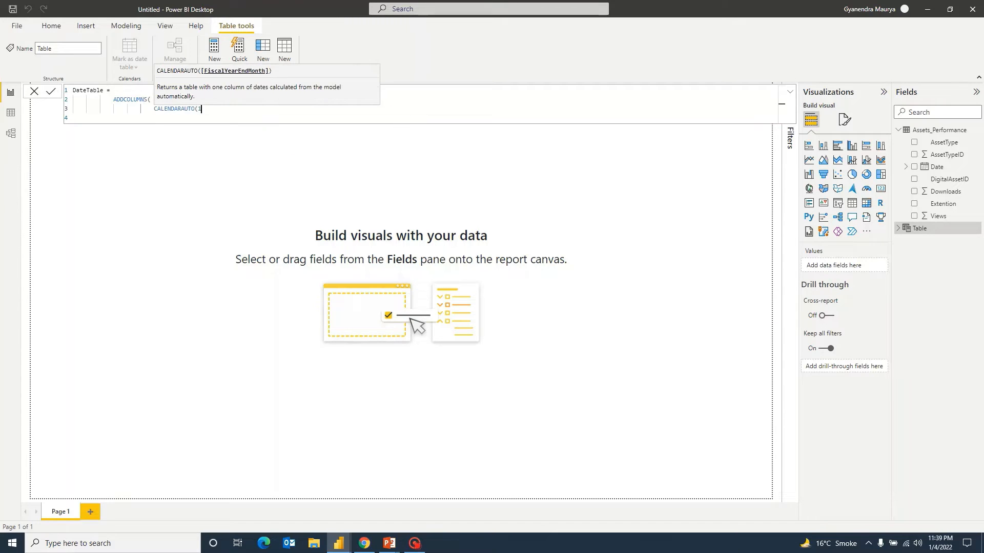
{"action": "type", "text": "12)"}
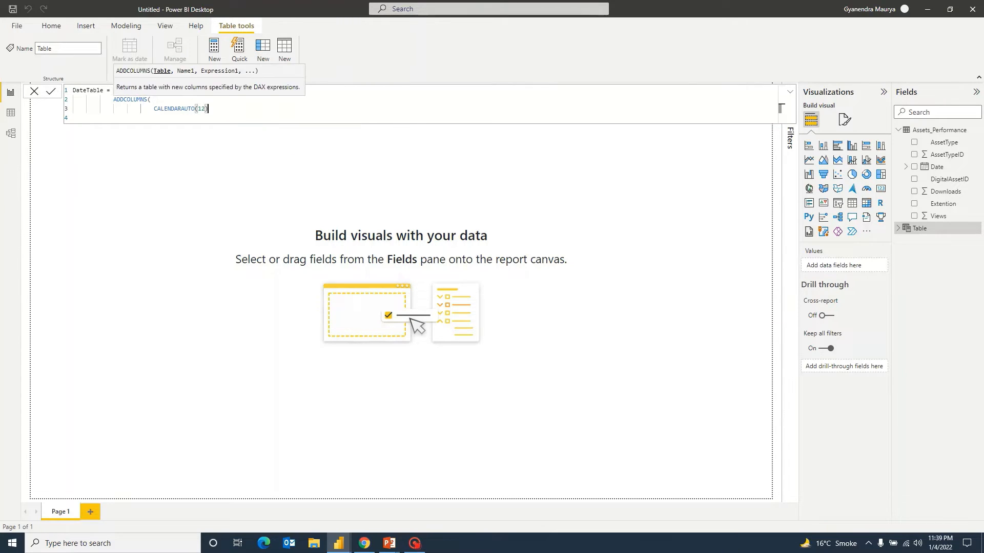
{"action": "type", "text": ","}
{"action": "key", "text": "shift+Return"}
Step: Define a "Year" column in the DateTable formula as YEAR([Date])
{"action": "type", "text": "\"Year\","}
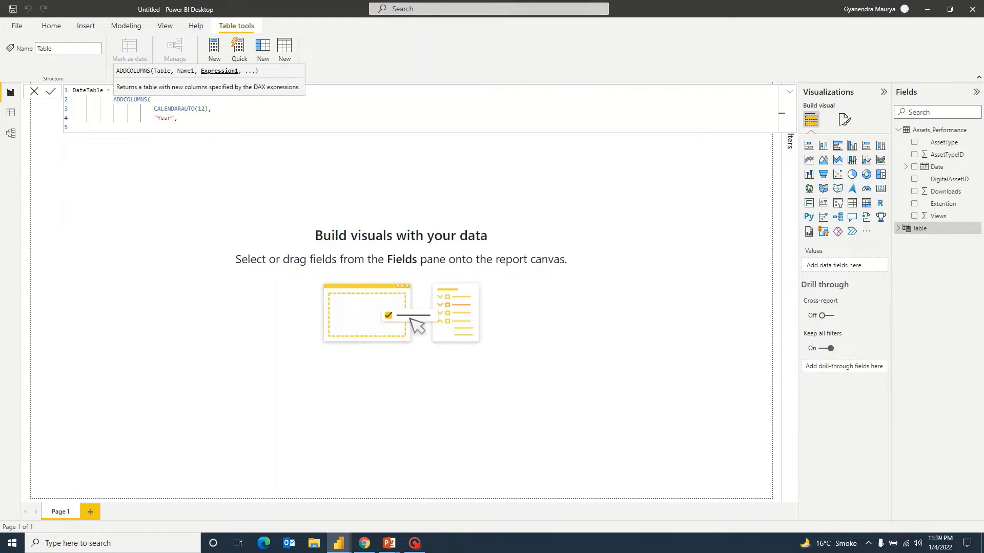
{"action": "type", "text": "YEAR("}
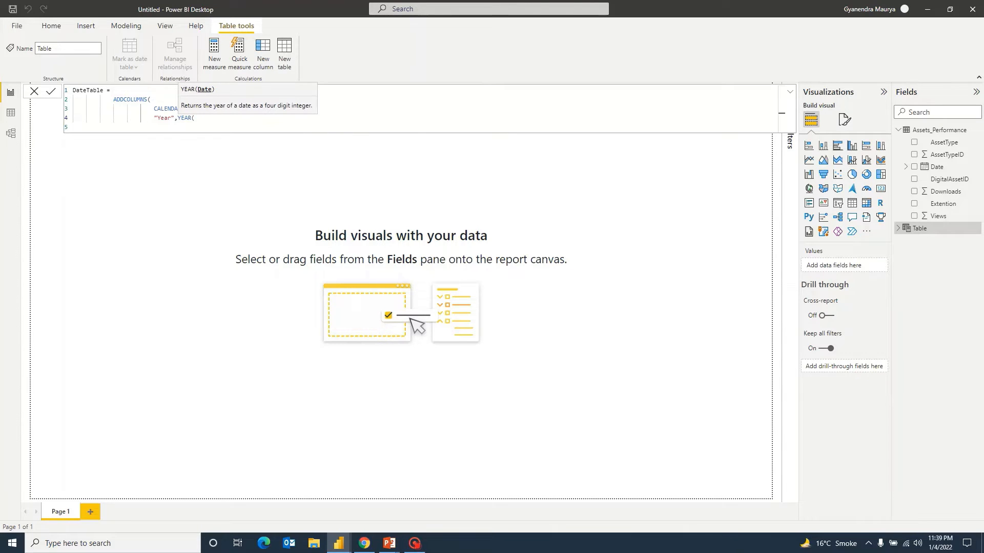
{"action": "type", "text": "[Date])"}
{"action": "type", "text": ","}
{"action": "key", "text": "shift+Return"}
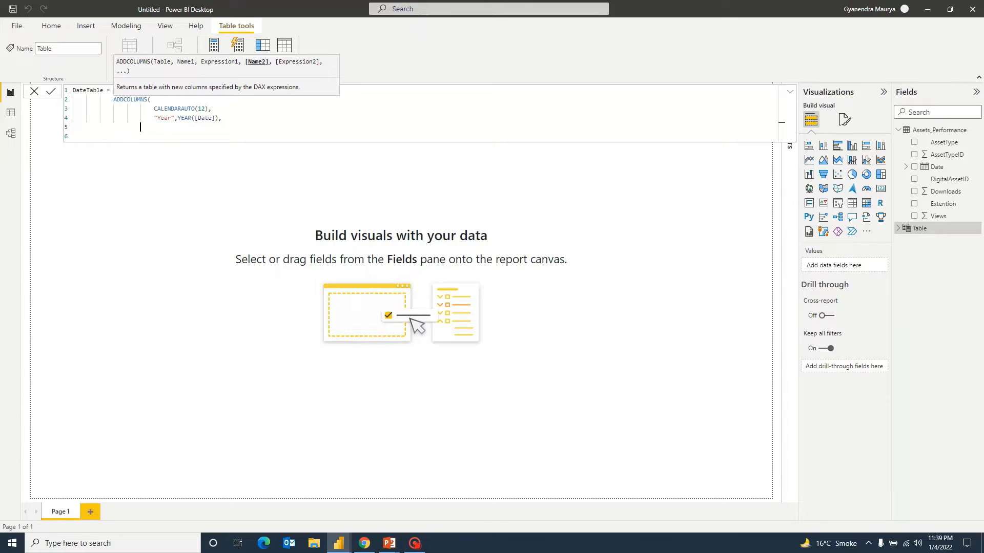
Step: Define a "Month" column in the DateTable formula as MONTH([Date])
{"action": "type", "text": "\"Month\",MONTH("}
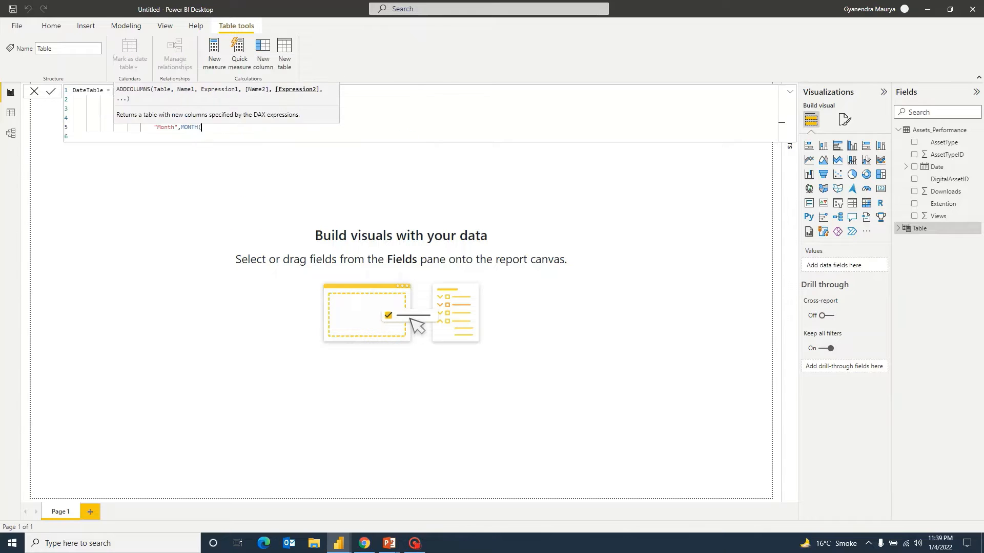
{"action": "type", "text": "[Date"}
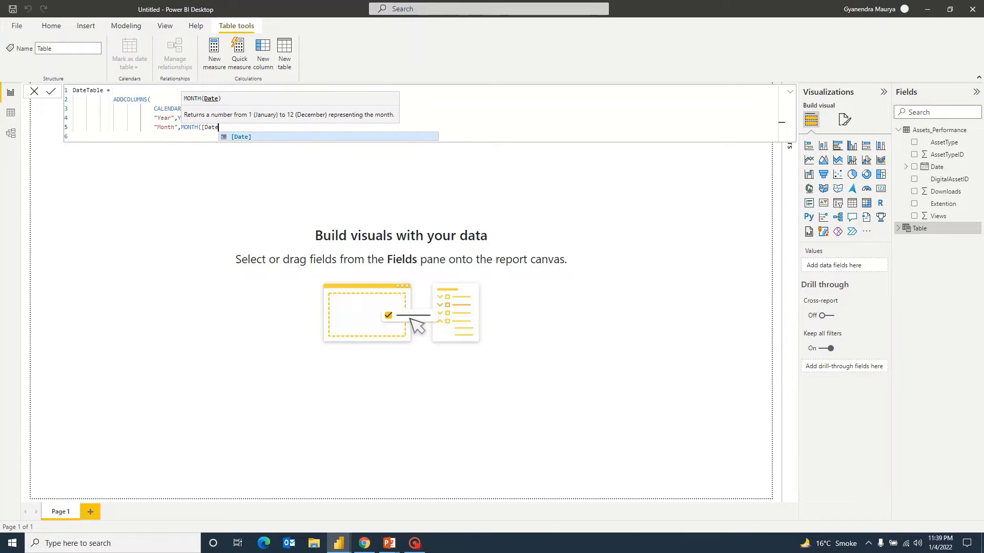
{"action": "type", "text": "]),"}
{"action": "key", "text": "shift+Return"}
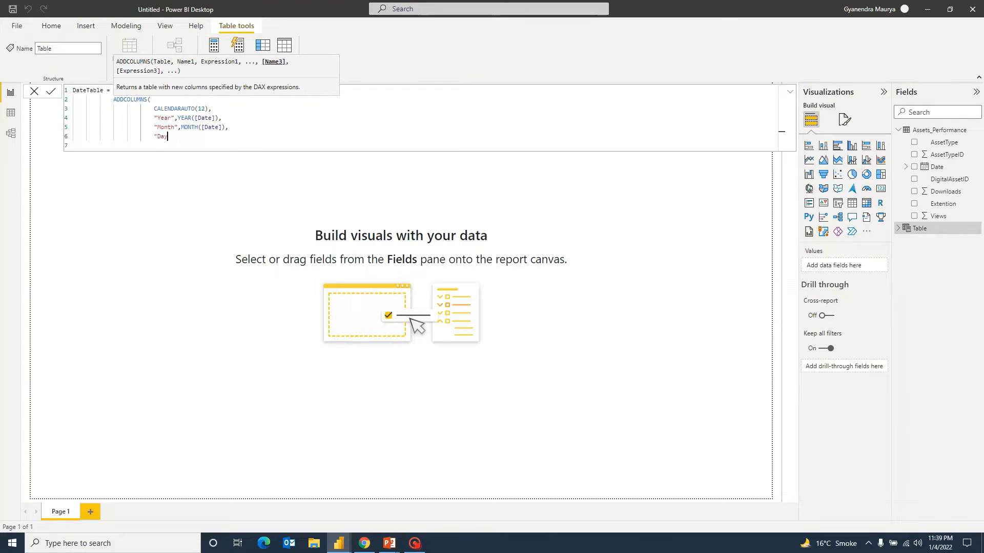
Step: Define a "Day" column as Day([date]), close the ADDCOLUMNS parenthesis on a new line, and commit the DateTable formula
{"action": "type", "text": "\"Day\",Day"}
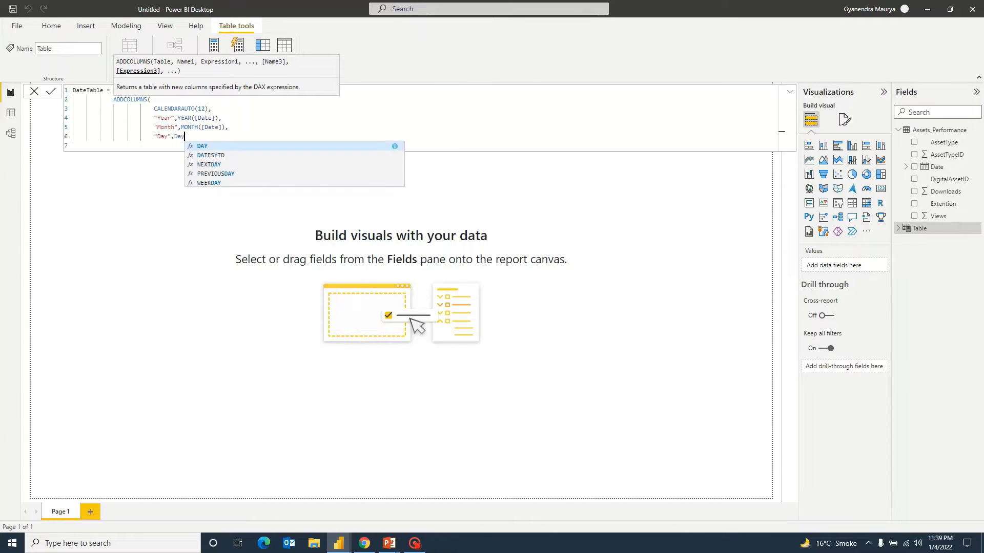
{"action": "type", "text": "[date"}
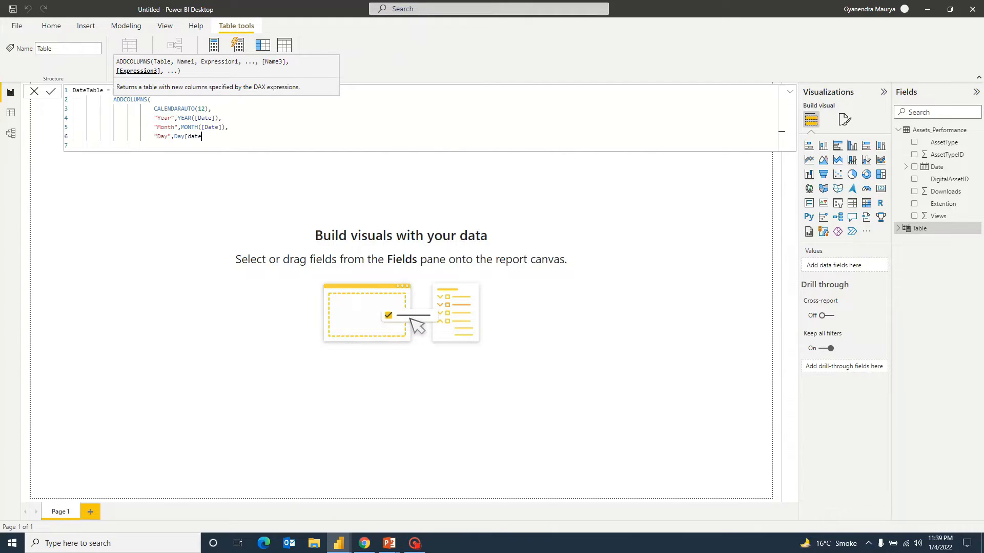
{"action": "type", "text": "("}
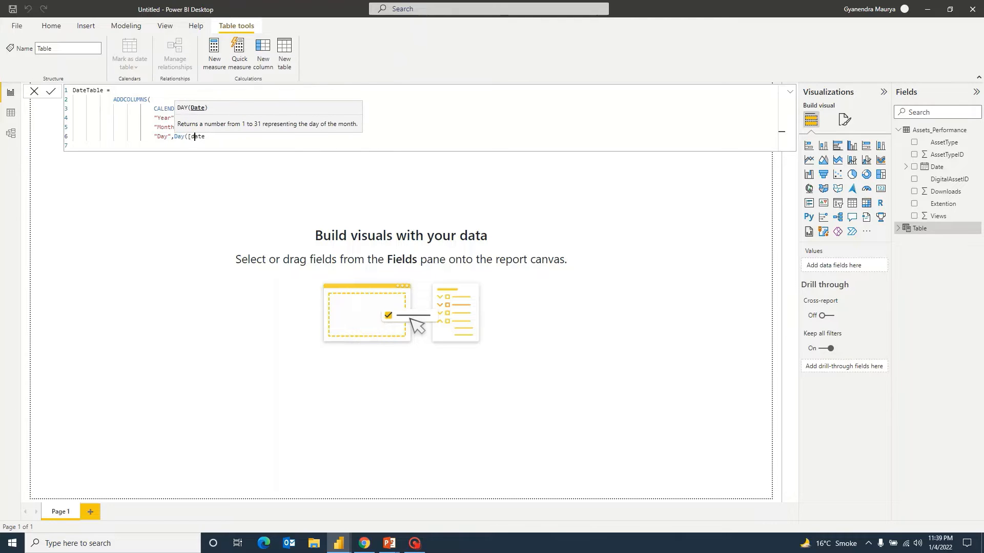
{"action": "type", "text": ")"}
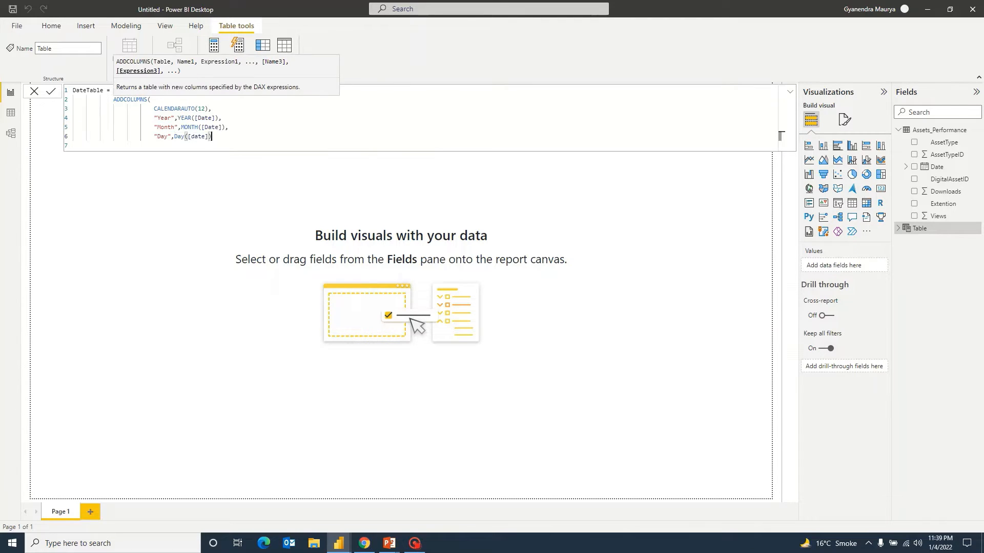
{"action": "key", "text": "shift+Return"}
{"action": "type", "text": ")"}
{"action": "key", "text": "Return"}
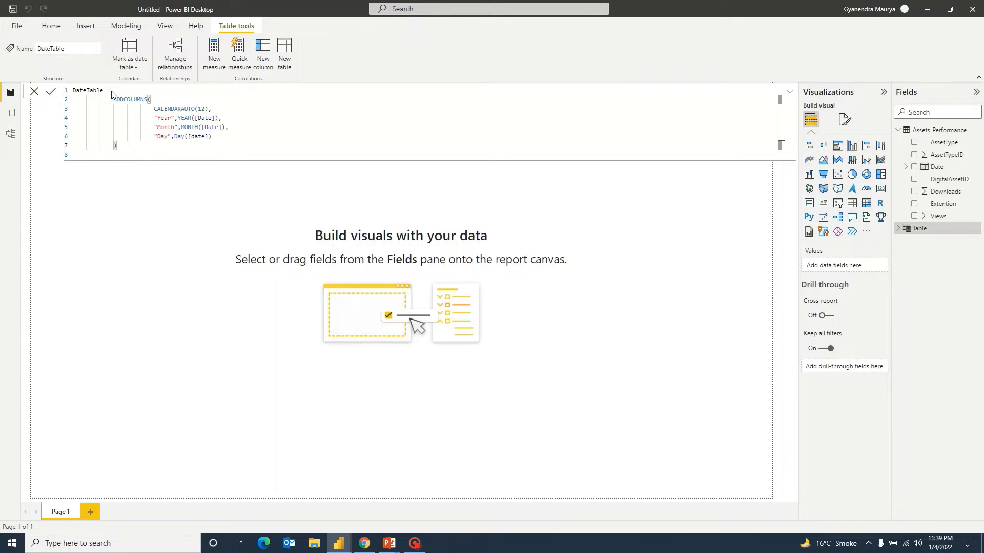
Step: Display the DateTable's data and mark it as a date table, using Date as its date column
{"action": "left_click", "coordinate": [10, 113]}
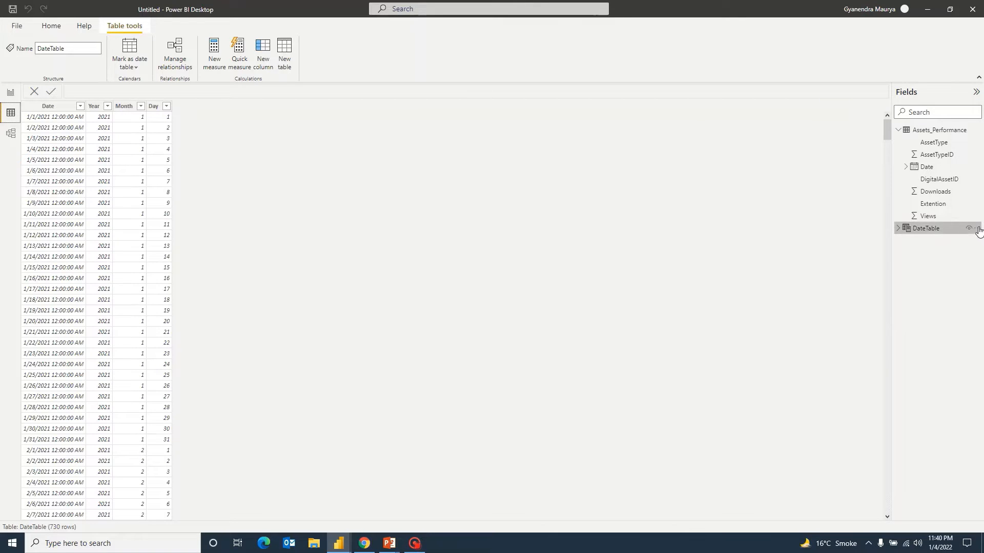
{"action": "left_click", "coordinate": [978, 231]}
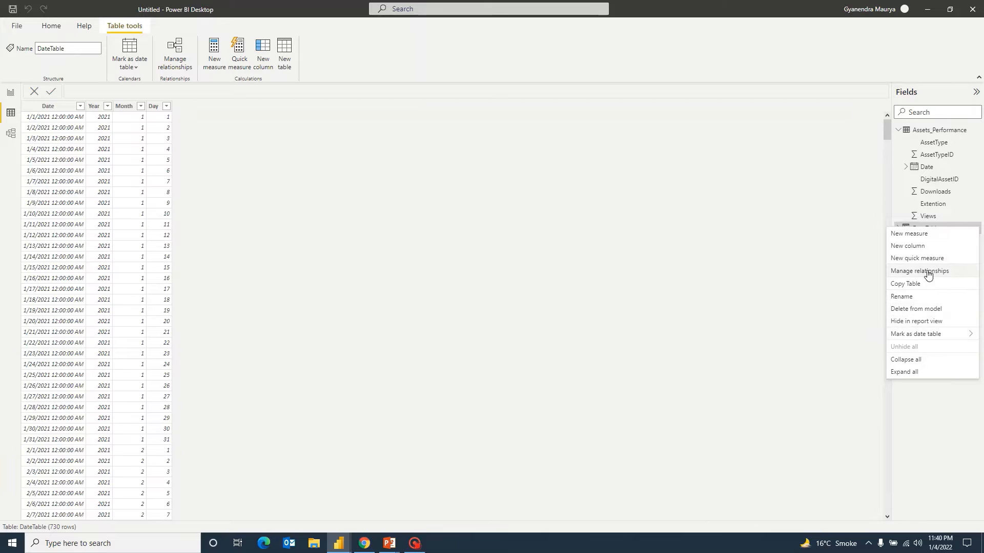
{"action": "mouse_move", "coordinate": [945, 335]}
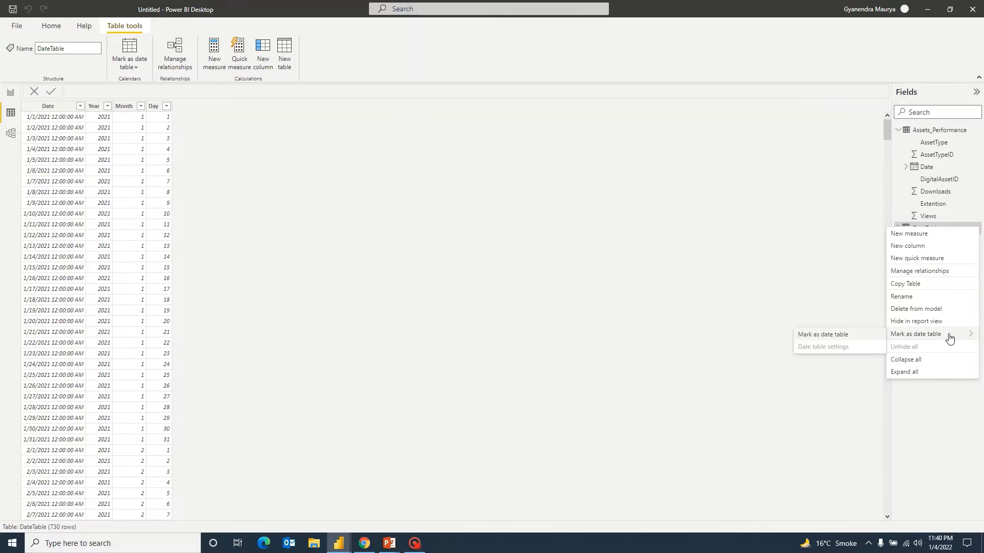
{"action": "left_click", "coordinate": [838, 336]}
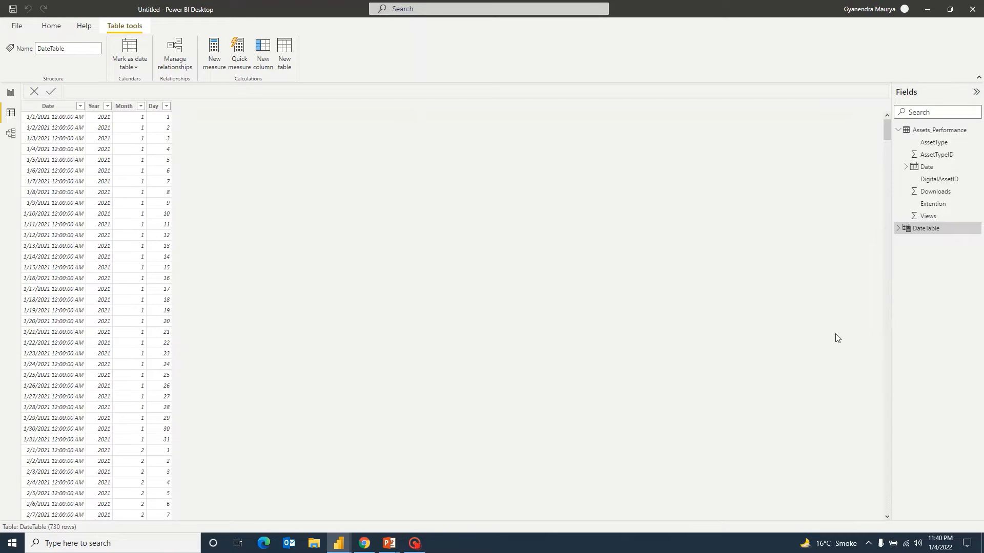
{"action": "left_click", "coordinate": [432, 256]}
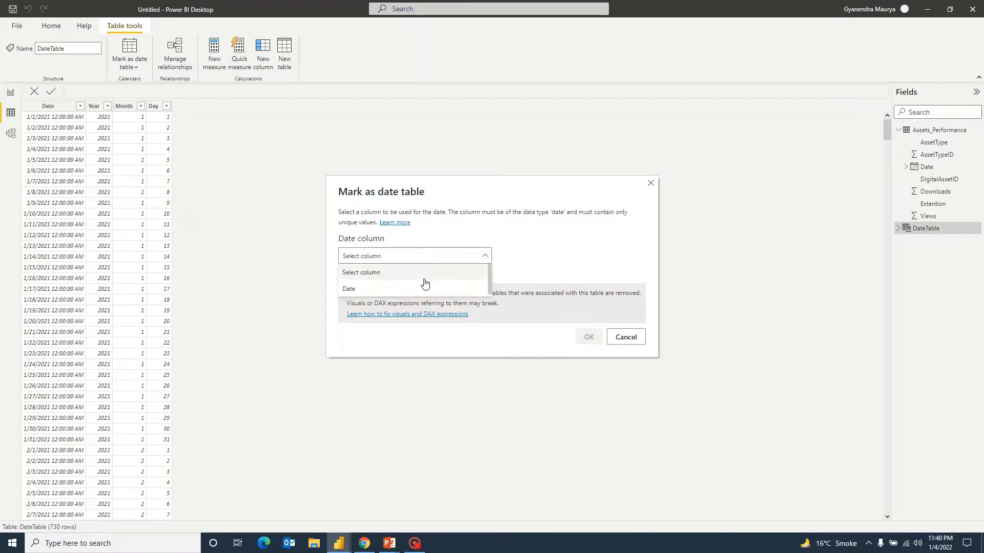
{"action": "left_click", "coordinate": [348, 289]}
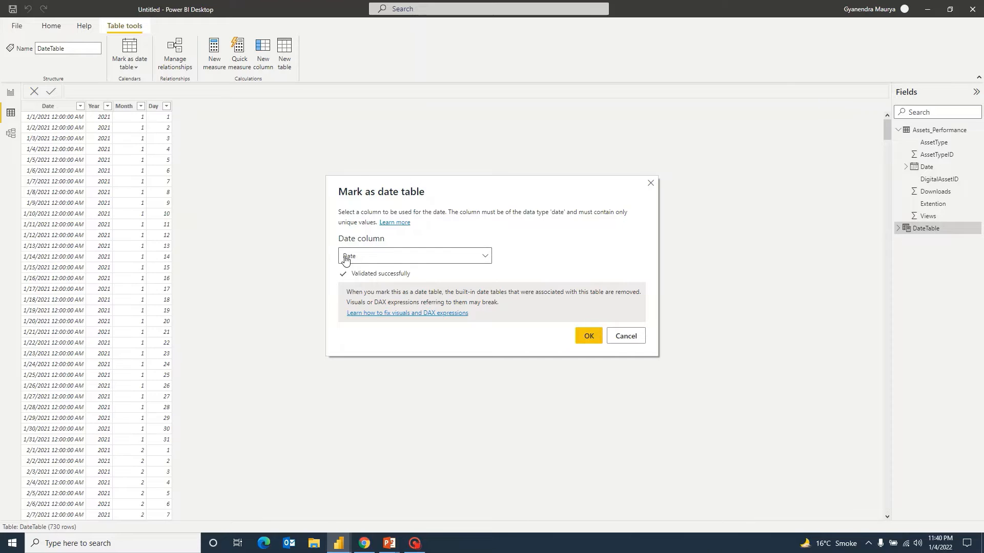
{"action": "left_click", "coordinate": [587, 335]}
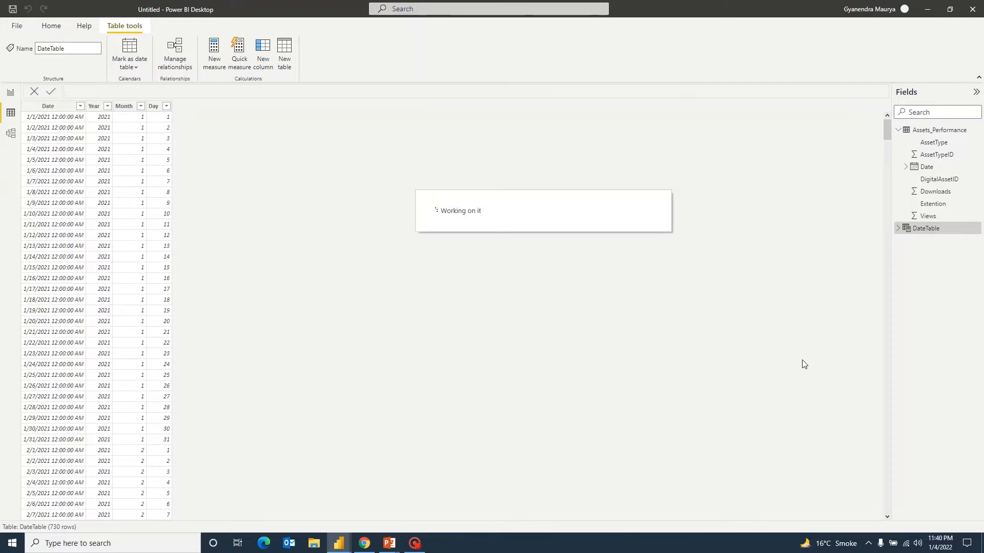
Step: In the report view, create and load a manually entered table named MeauresTable with one column "Test" containing the value 1
{"action": "left_click", "coordinate": [8, 94]}
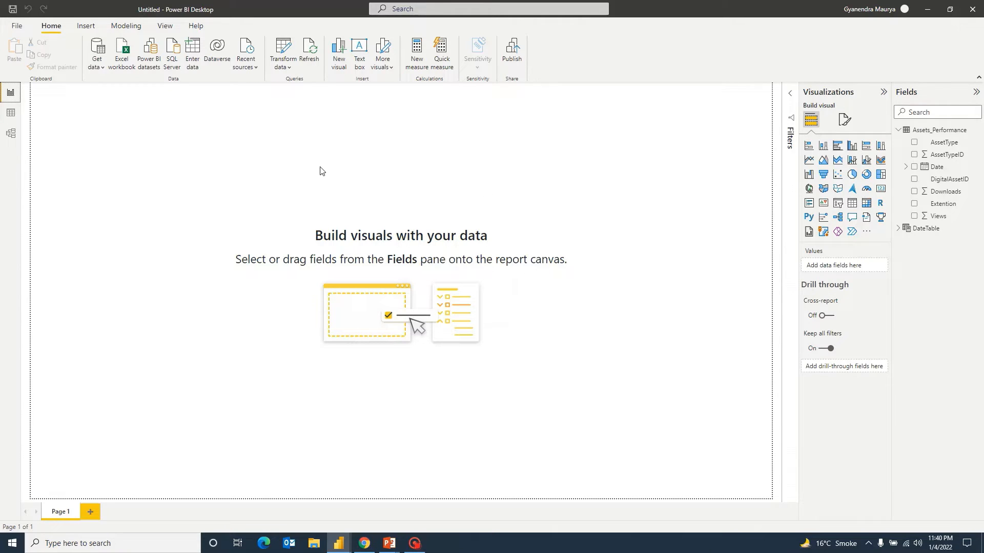
{"action": "left_click", "coordinate": [192, 53]}
{"action": "double_click", "coordinate": [324, 128]}
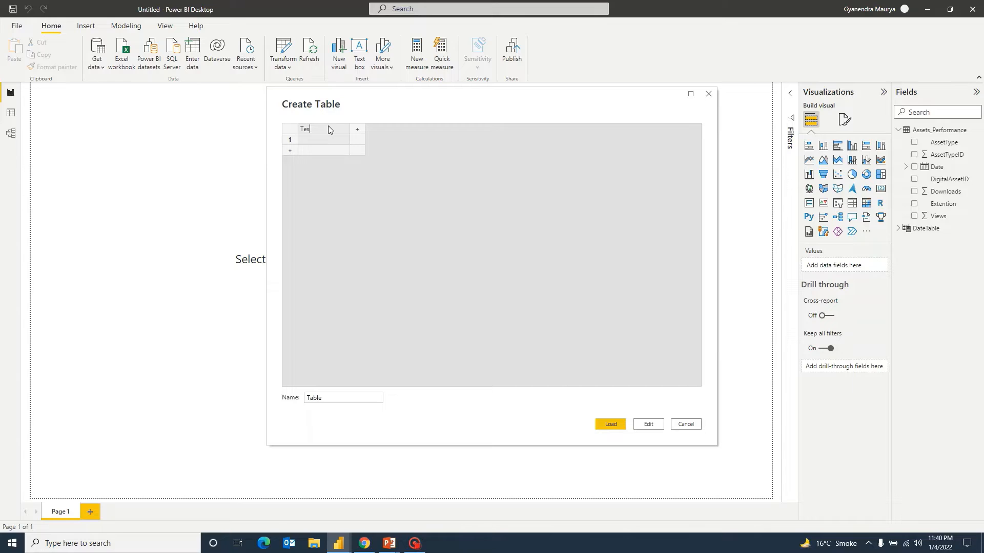
{"action": "key", "text": "Tab"}
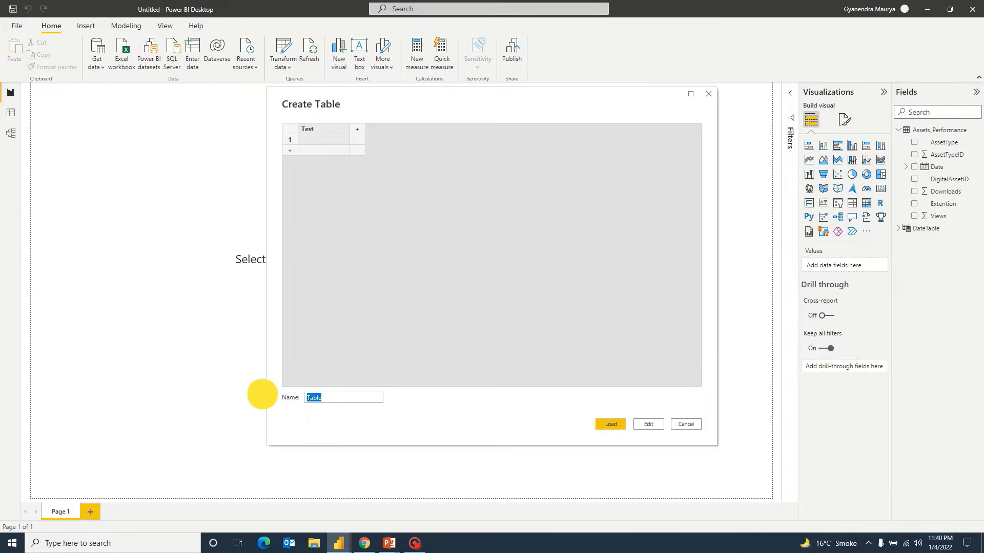
{"action": "key", "text": "BackSpace"}
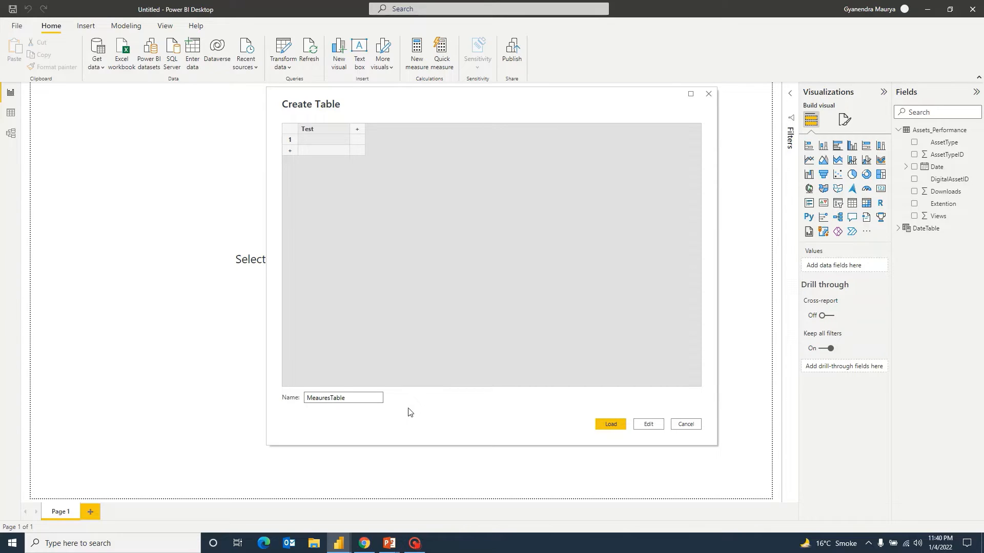
{"action": "type", "text": "MeauresTable"}
{"action": "left_click", "coordinate": [312, 143]}
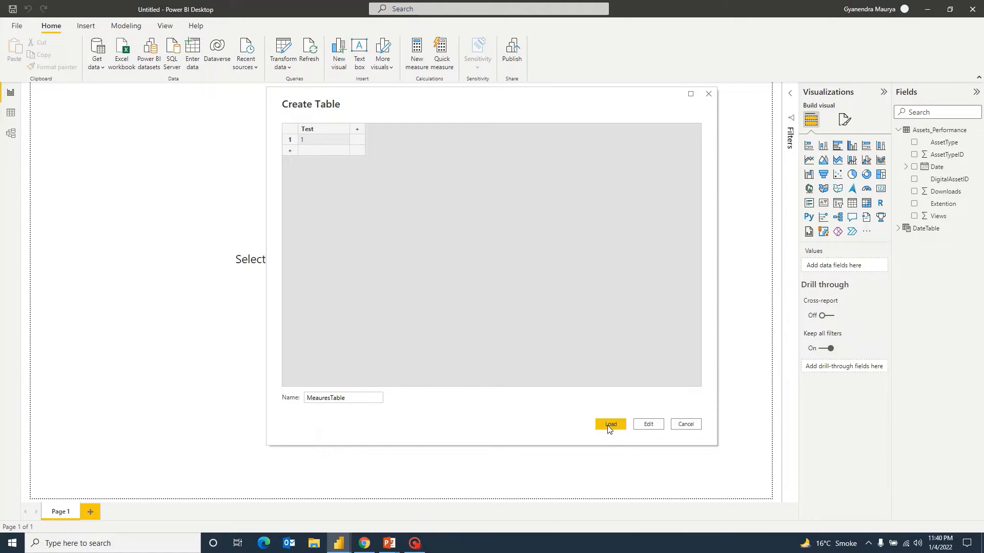
{"action": "left_click", "coordinate": [609, 425]}
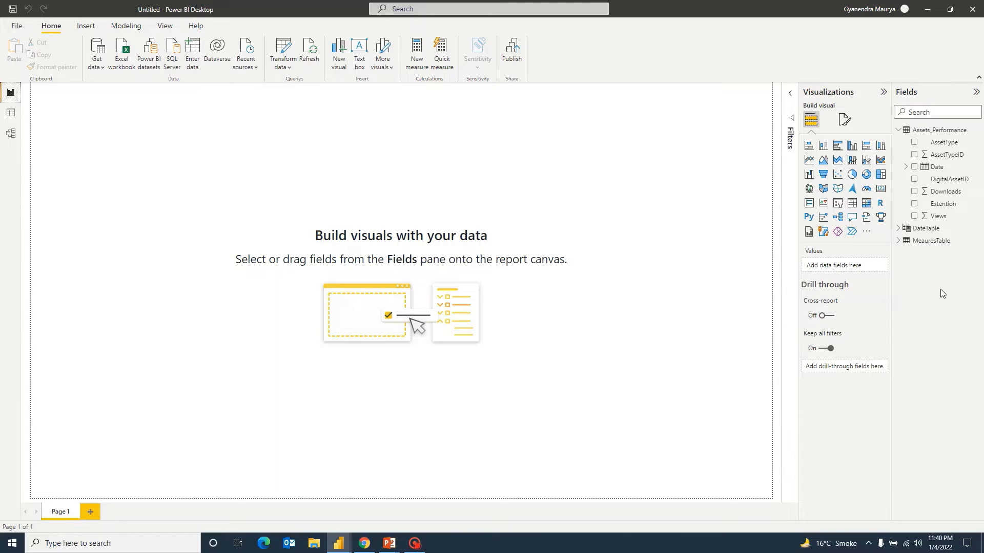
Step: Start a new measure in MeauresTable named TotalDonloads with an opening CALCULATE function
{"action": "left_click", "coordinate": [928, 245]}
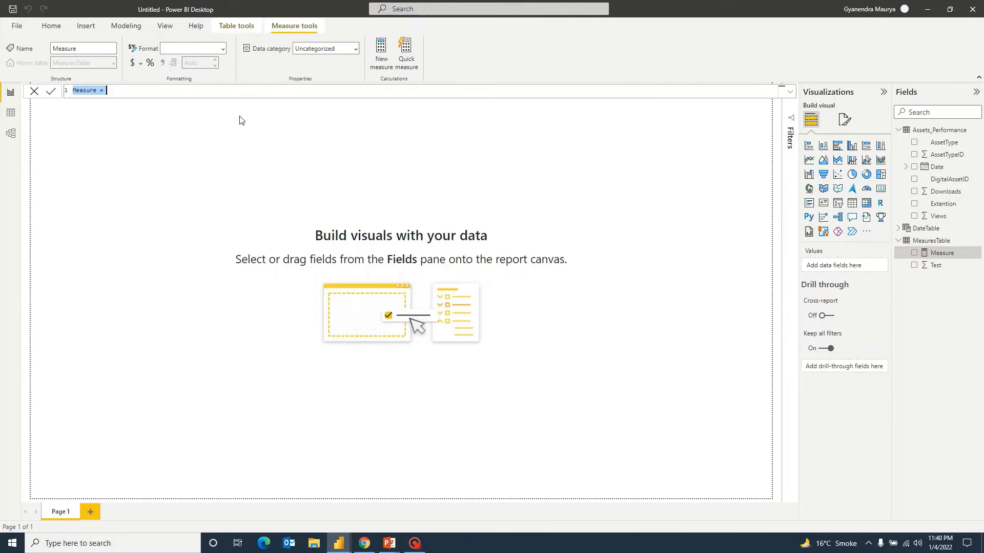
{"action": "type", "text": "TotalDow"}
{"action": "key", "text": "BackSpace"}
{"action": "type", "text": "nloads = CALCULATE("}
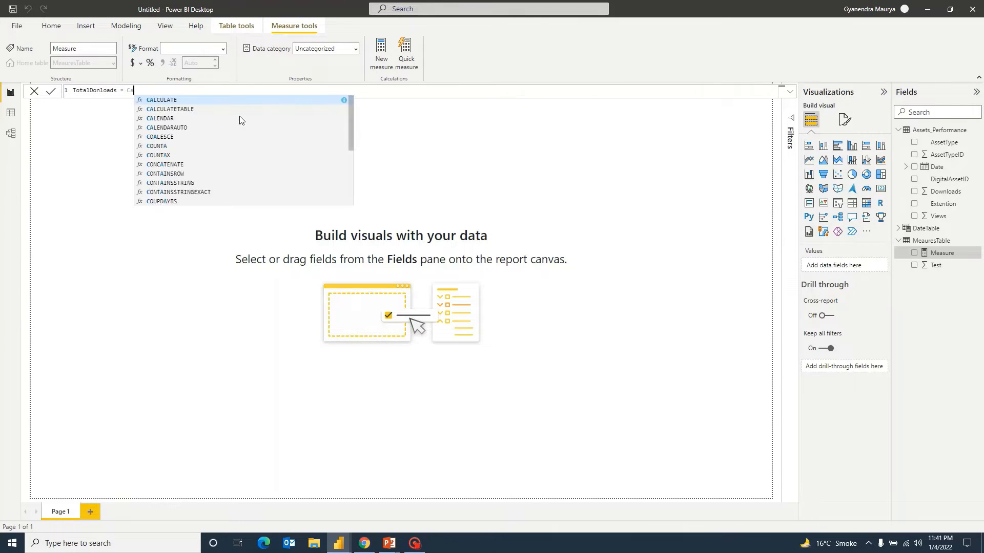
Step: Supply SUM(Assets_Performance[Downloads]) as the CALCULATE expression, close the parentheses and commit the measure
{"action": "type", "text": "SUM"}
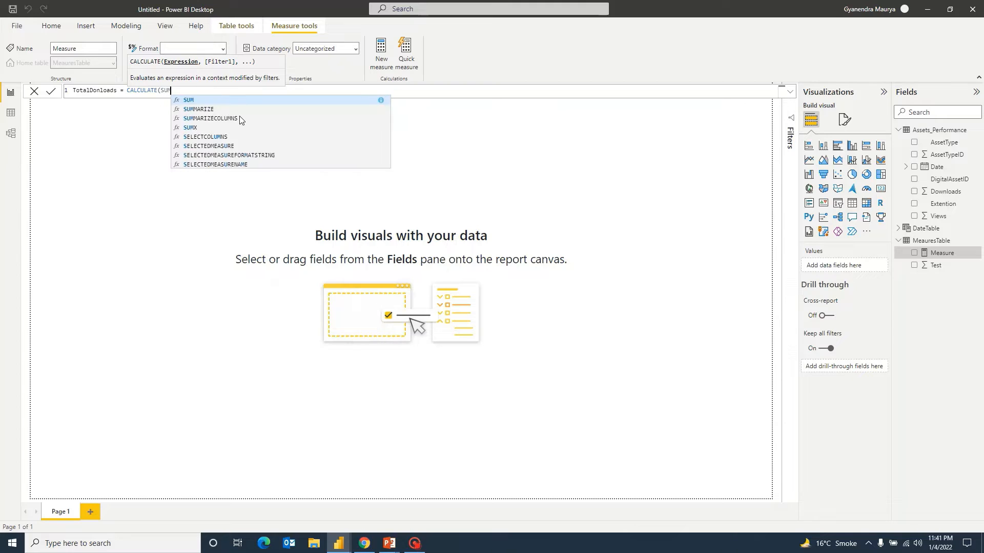
{"action": "type", "text": "(To"}
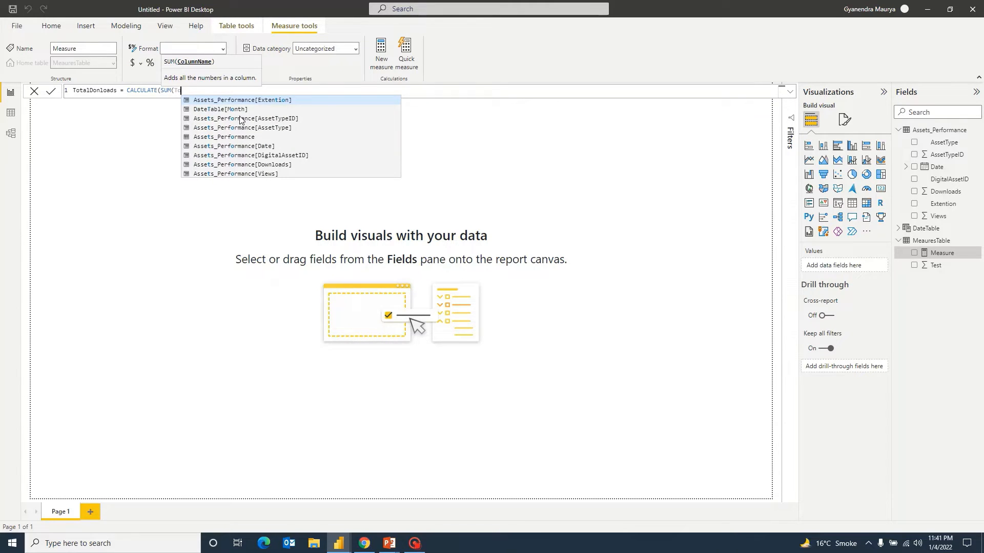
{"action": "key", "text": "Down"}
{"action": "key", "text": "Down"}
{"action": "key", "text": "Down"}
{"action": "key", "text": "Down"}
{"action": "key", "text": "Down"}
{"action": "key", "text": "Down"}
{"action": "key", "text": "Down"}
{"action": "key", "text": "Tab"}
{"action": "type", "text": ")"}
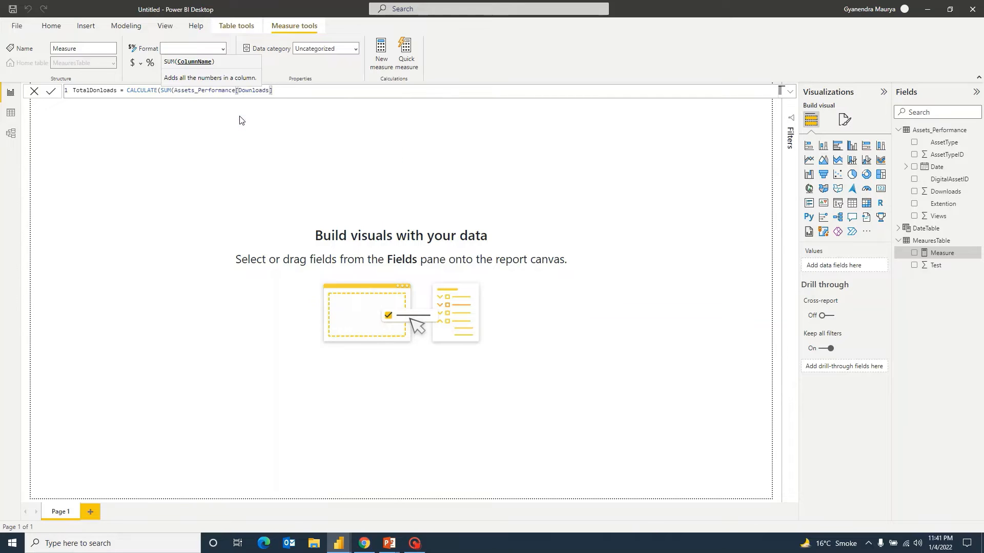
{"action": "type", "text": ")"}
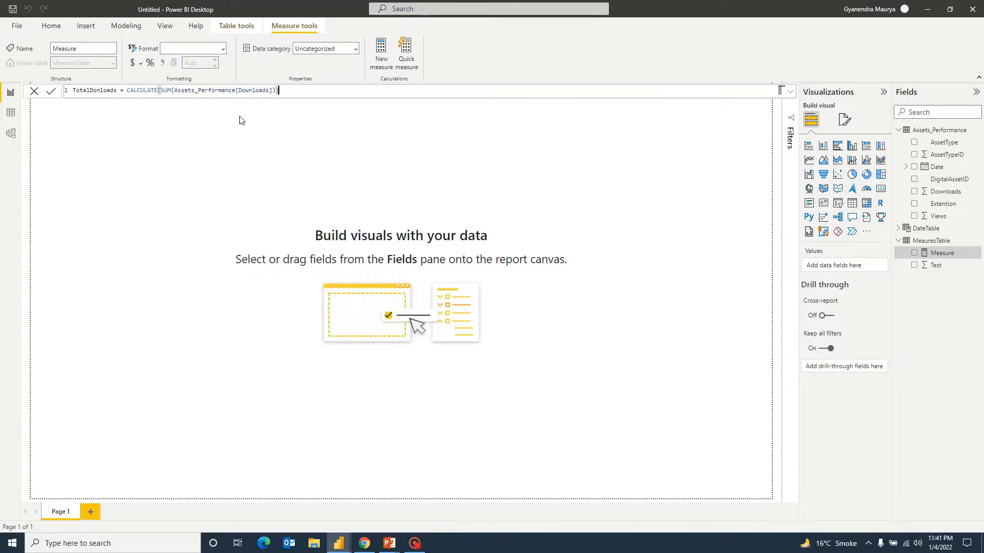
{"action": "key", "text": "Return"}
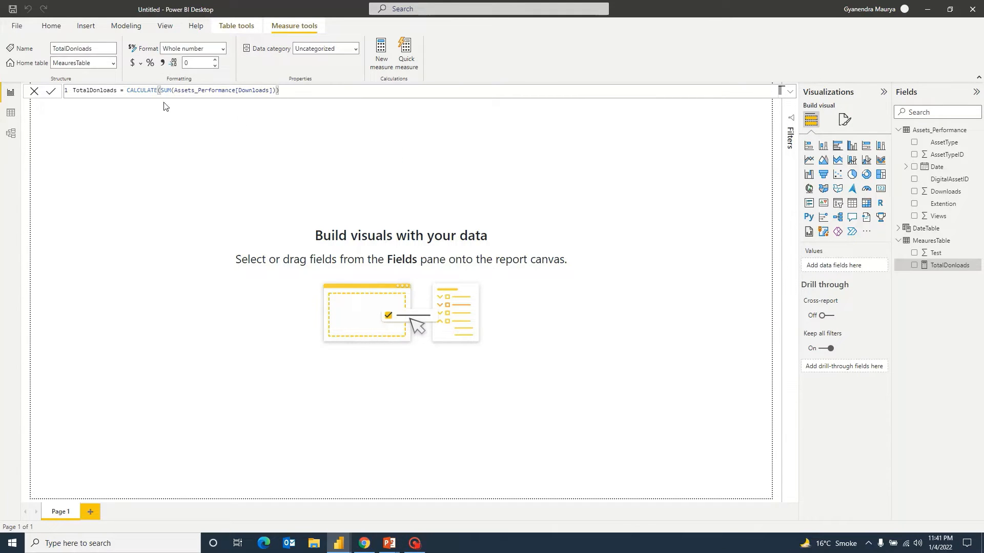
Step: Correct the measure's name in its formula to TotalDownloads and commit it
{"action": "left_click", "coordinate": [97, 90]}
{"action": "type", "text": "w"}
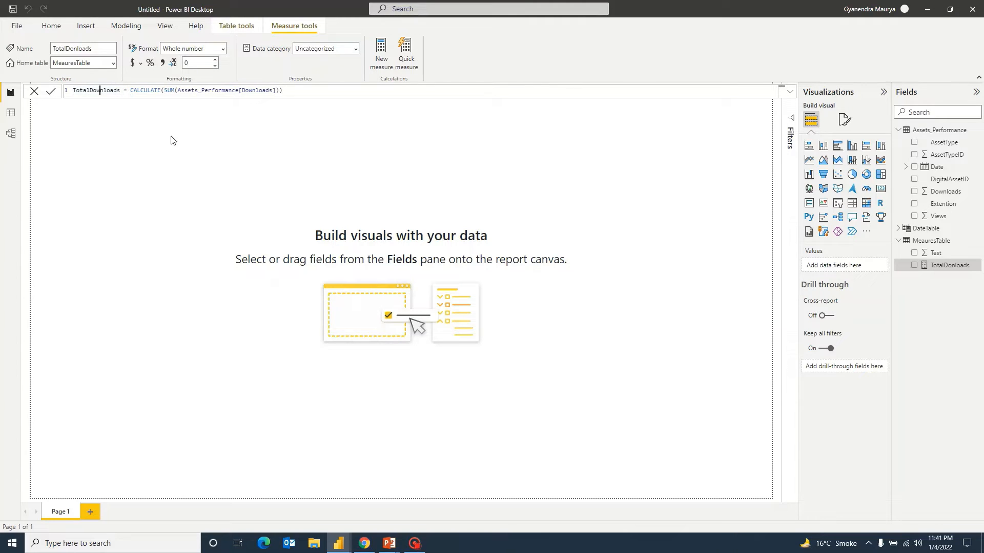
{"action": "key", "text": "Return"}
Step: Delete the placeholder Test column from MeauresTable
{"action": "right_click", "coordinate": [936, 253]}
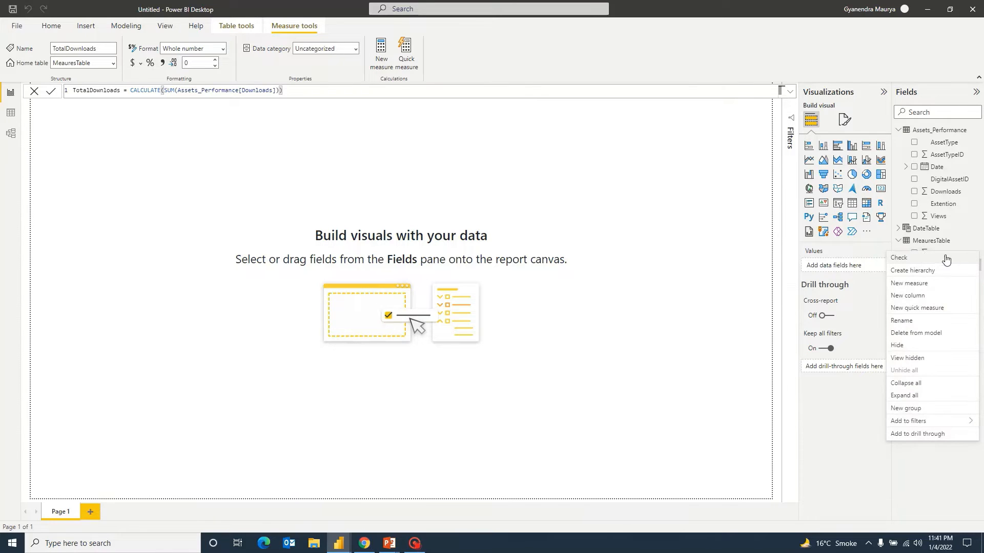
{"action": "left_click", "coordinate": [908, 332]}
{"action": "left_click", "coordinate": [551, 290]}
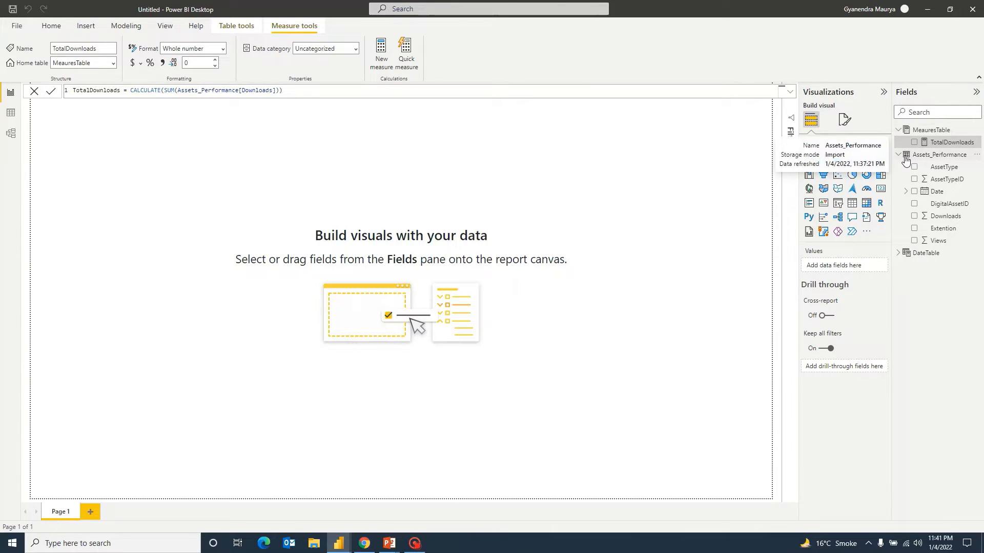
Step: Add a measure to MeauresTable defined as TotalViews = CALCULATE(SUM(Assets_Performance[Views]))
{"action": "left_click", "coordinate": [929, 132]}
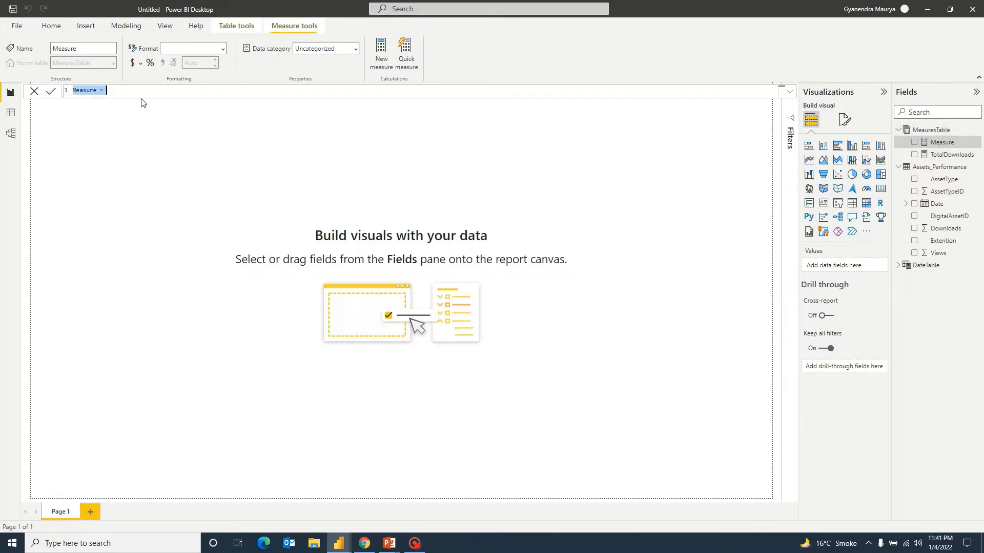
{"action": "type", "text": "TotalViews = CALCULATE("}
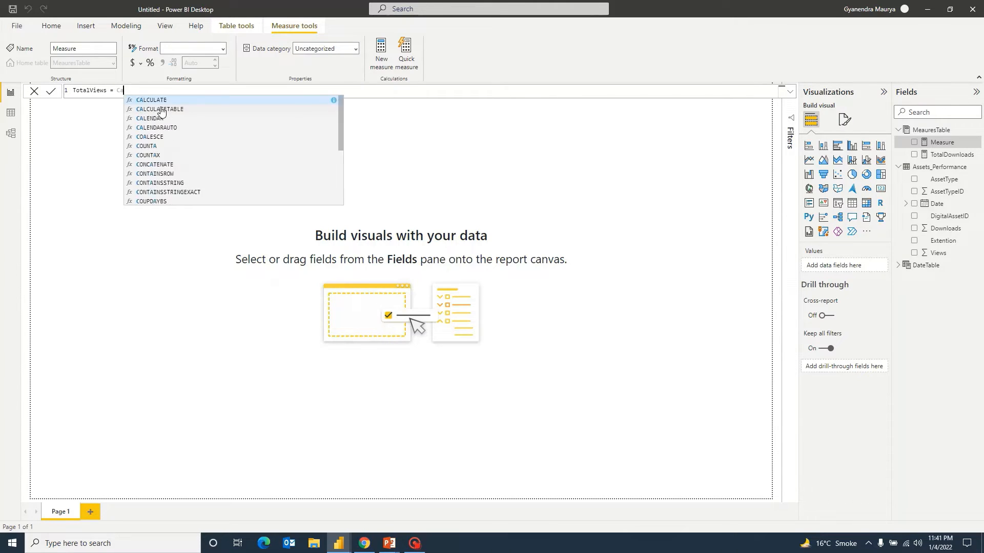
{"action": "type", "text": "SUM("}
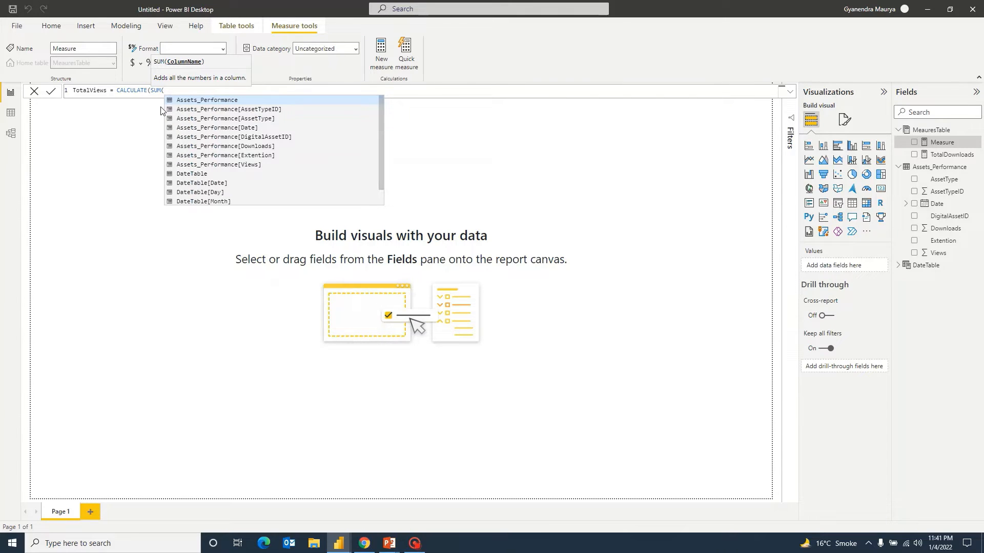
{"action": "type", "text": "Assets_Performance[Views]"}
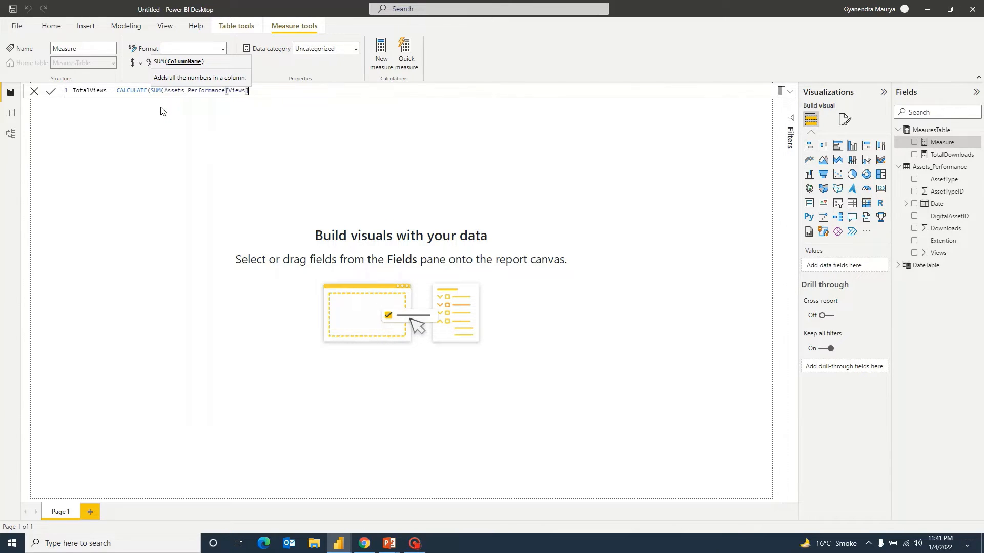
{"action": "type", "text": "))"}
{"action": "key", "text": "Return"}
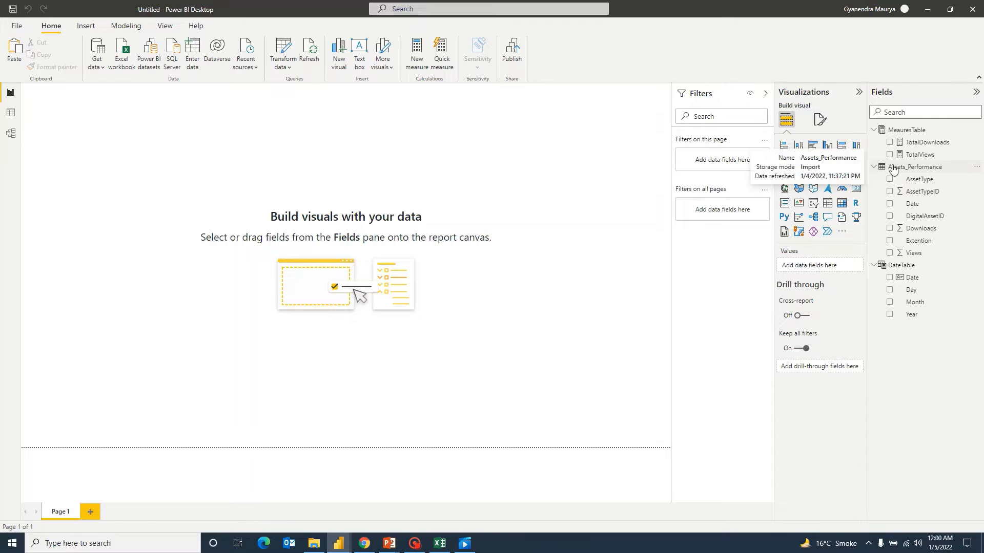
Step: Start a new measure in MeauresTable named DownloadsLastMonth with an opening CALCULATE function
{"action": "left_click", "coordinate": [911, 132]}
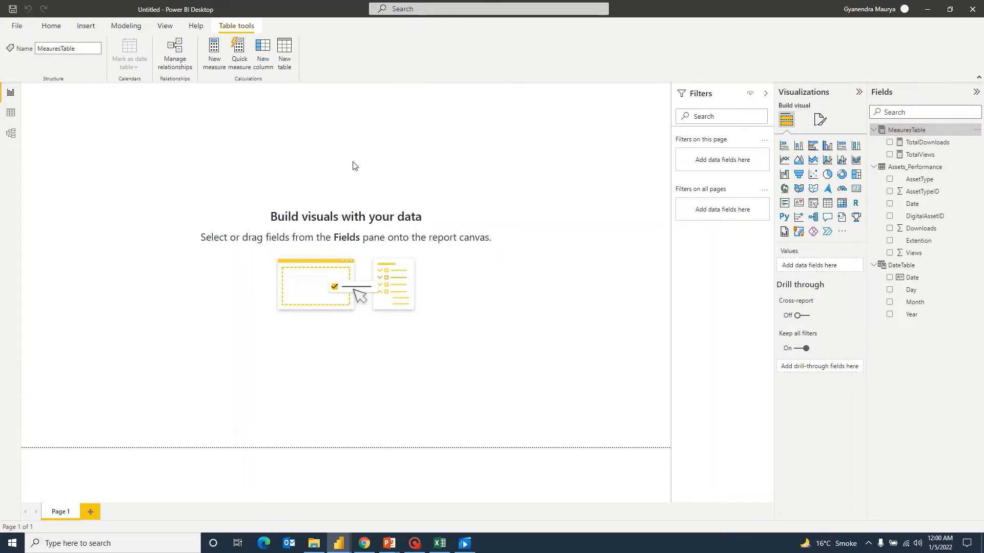
{"action": "left_click", "coordinate": [214, 53]}
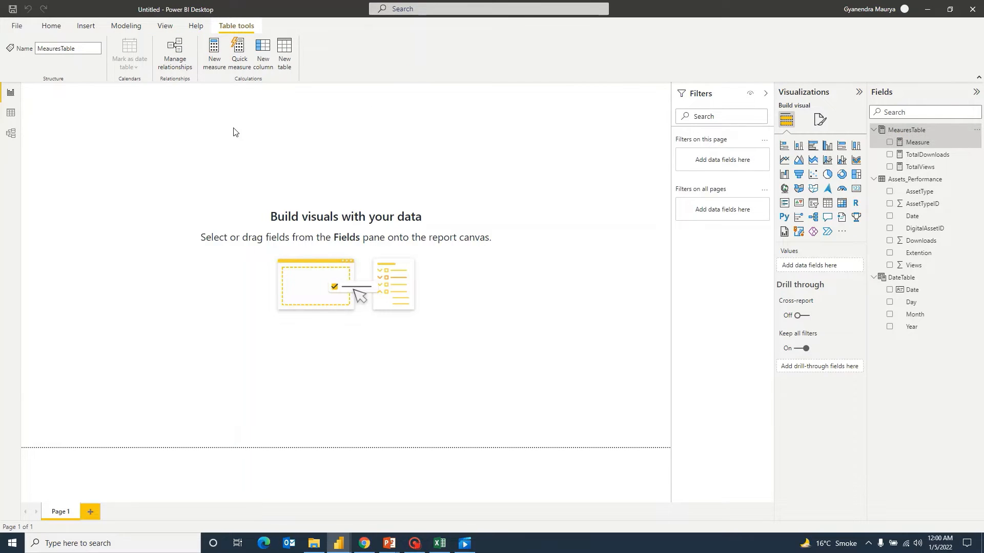
{"action": "type", "text": "Dow"}
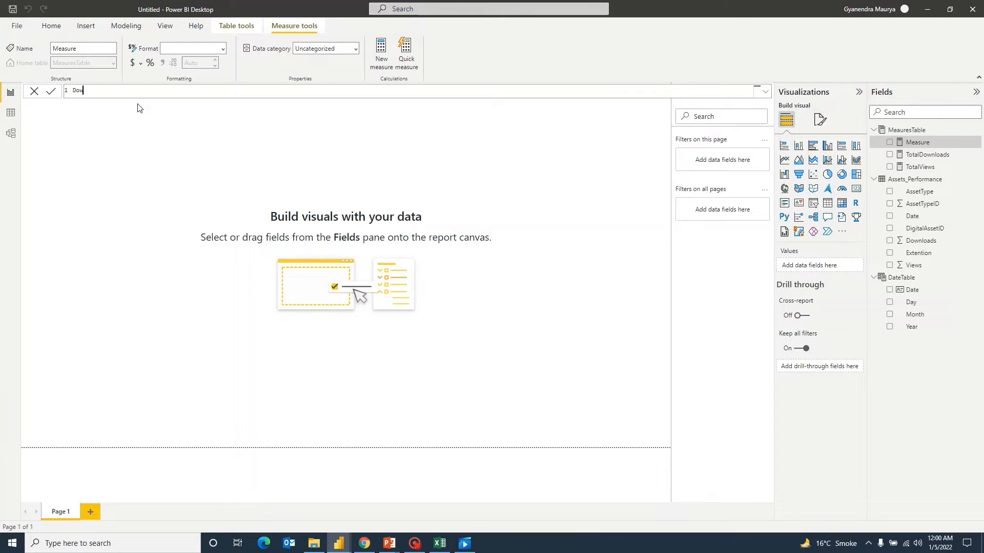
{"action": "type", "text": "nloadsLastMonth = CALCULATE("}
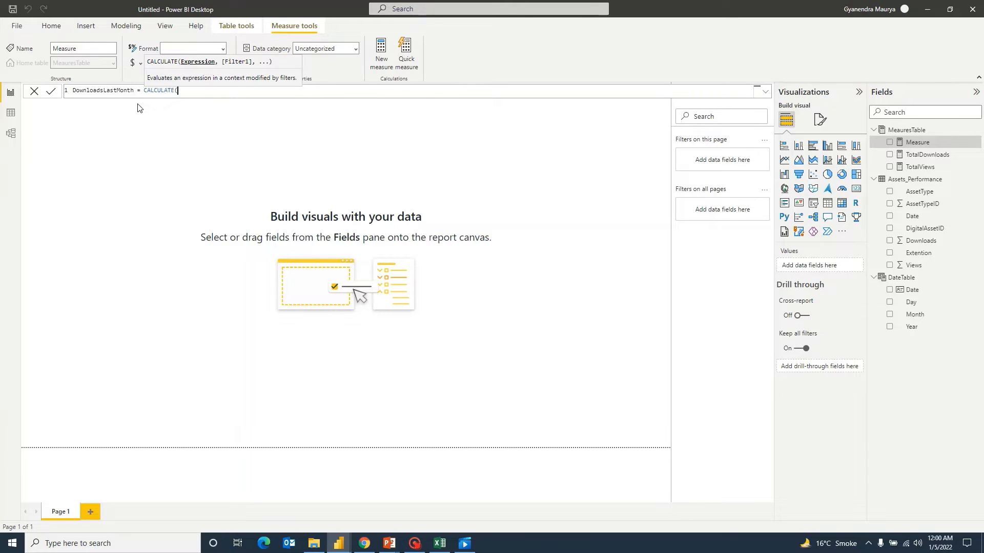
Step: Supply MeauresTable[TotalDownloads] as the CALCULATE expression in DownloadsLastMonth, followed by a comma
{"action": "type", "text": "To"}
{"action": "key", "text": "Down"}
{"action": "key", "text": "Down"}
{"action": "key", "text": "Down"}
{"action": "key", "text": "Down"}
{"action": "key", "text": "Down"}
{"action": "key", "text": "Down"}
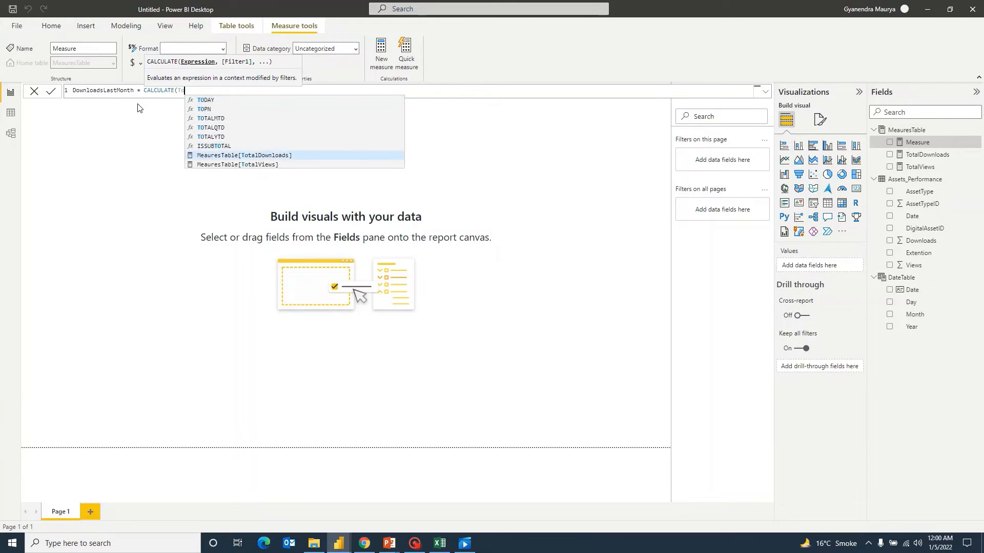
{"action": "key", "text": "Tab"}
{"action": "type", "text": ","}
Step: Add the filter PARALLELPERIOD(DateTable[Date],-1,MONTH) on a new line of the DownloadsLastMonth formula and close the CALCULATE function
{"action": "key", "text": "shift+Return"}
{"action": "key", "text": "Tab"}
{"action": "key", "text": "Tab"}
{"action": "key", "text": "Tab"}
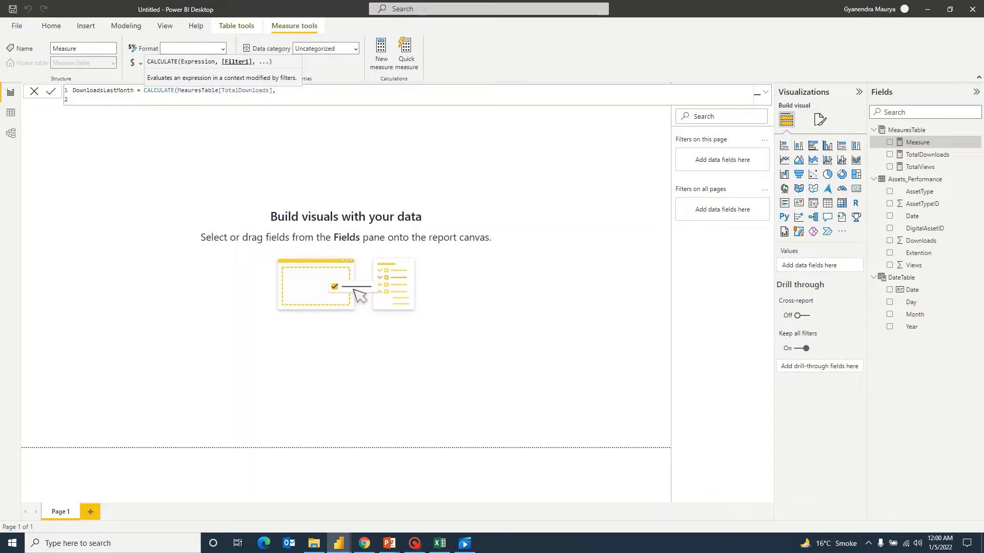
{"action": "type", "text": "P"}
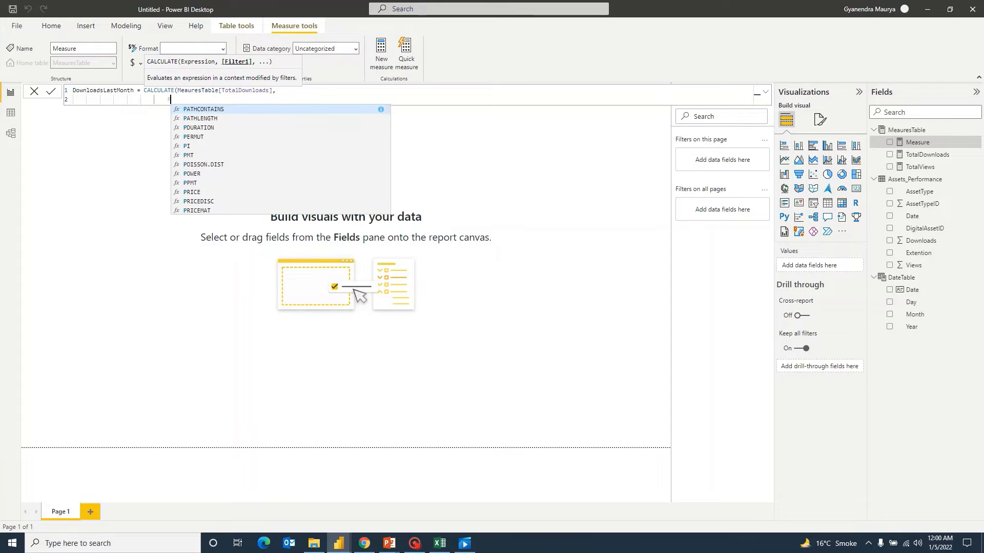
{"action": "type", "text": "ara"}
{"action": "key", "text": "Tab"}
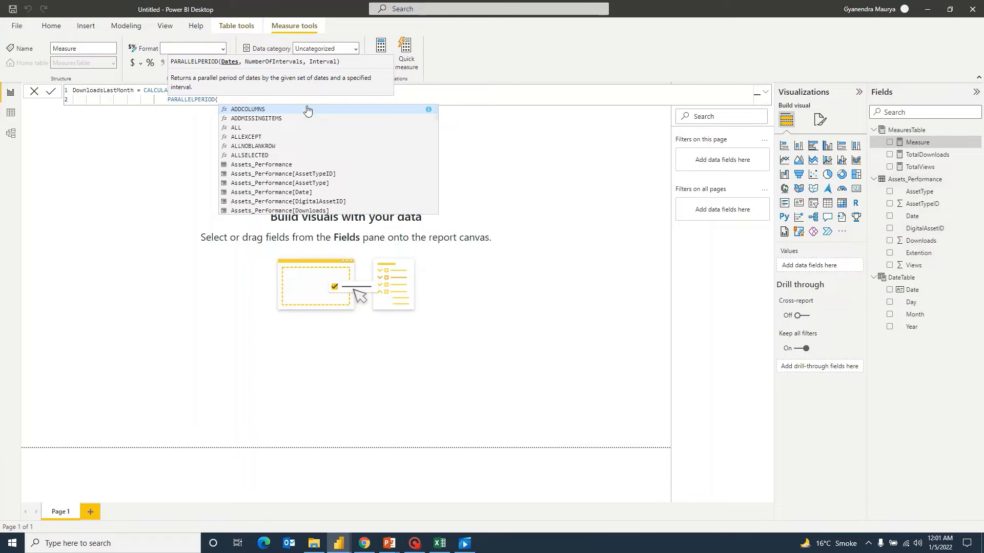
{"action": "type", "text": "Date"}
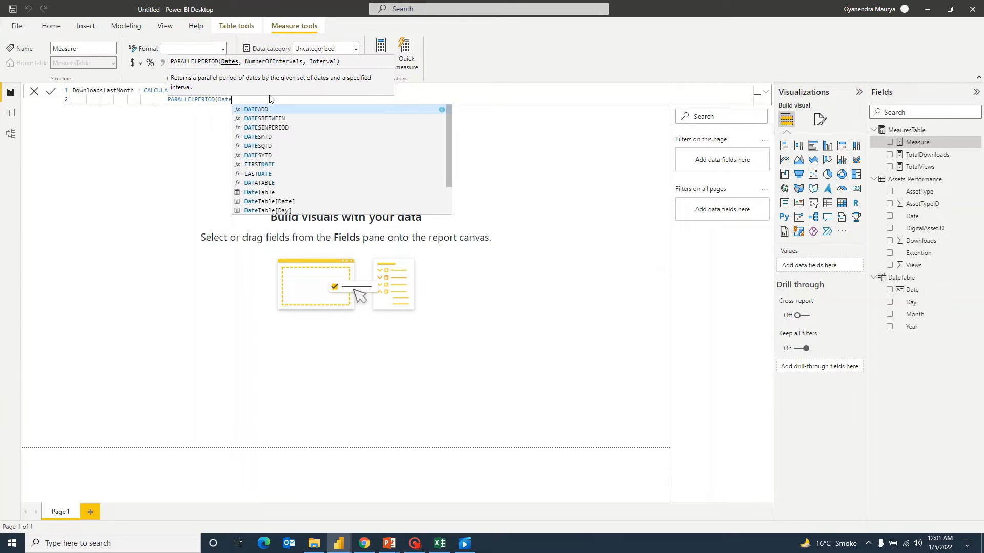
{"action": "key", "text": "Down"}
{"action": "key", "text": "Tab"}
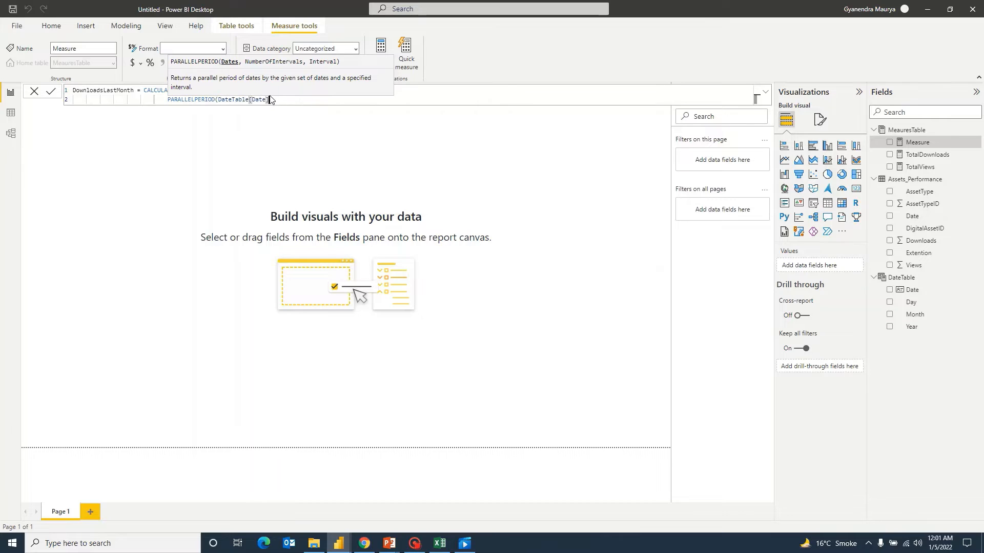
{"action": "type", "text": ",-1,MONTH"}
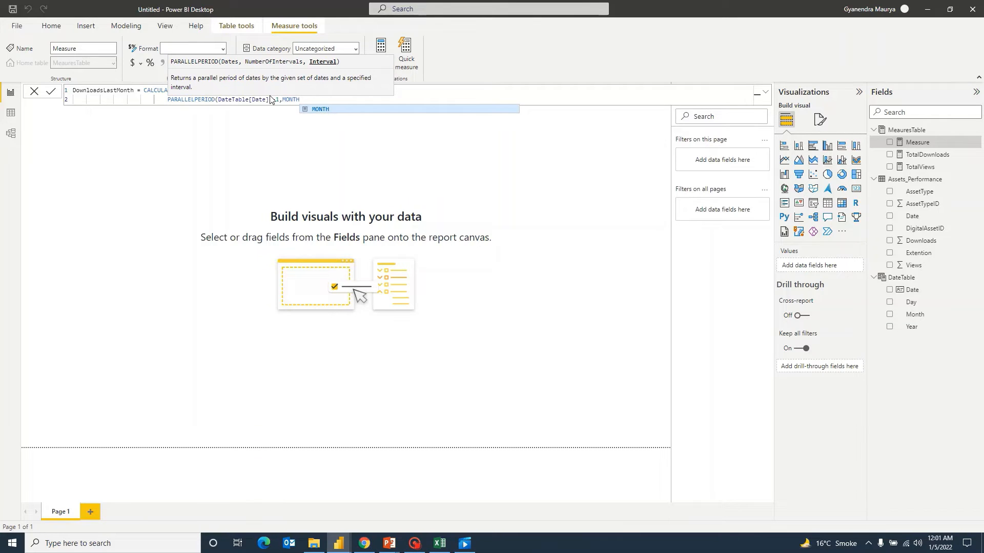
{"action": "type", "text": "))"}
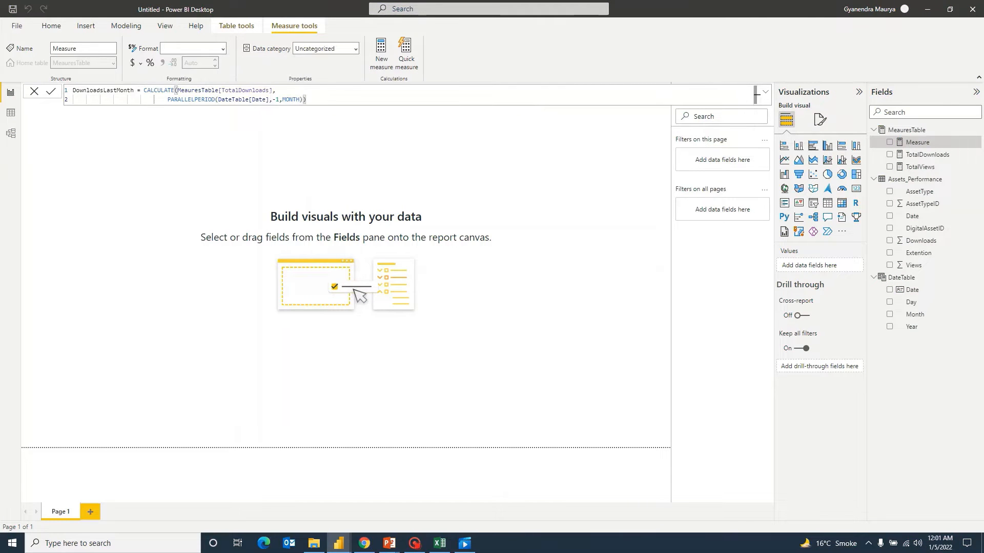
Step: Copy the whole DownloadsLastMonth formula and commit the measure
{"action": "key", "text": "ctrl+a"}
{"action": "key", "text": "ctrl+c"}
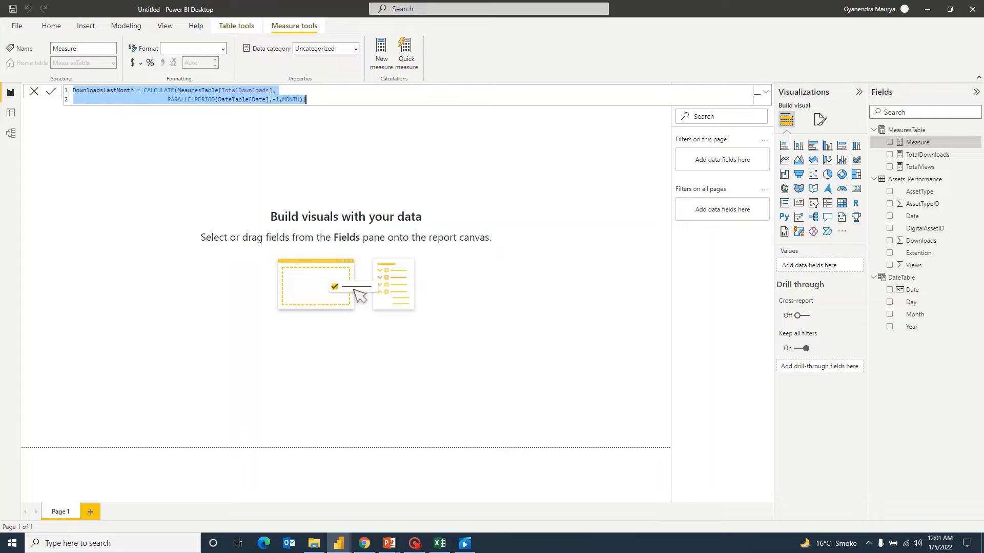
{"action": "key", "text": "Return"}
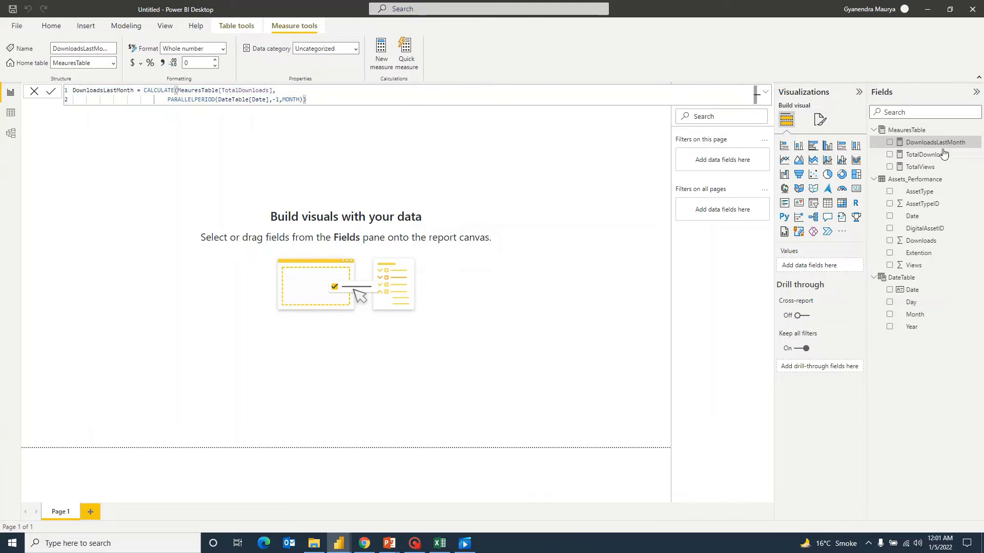
Step: Create another measure in MeauresTable from the copied formula and rename it ViewsLastMonth
{"action": "left_click", "coordinate": [905, 132]}
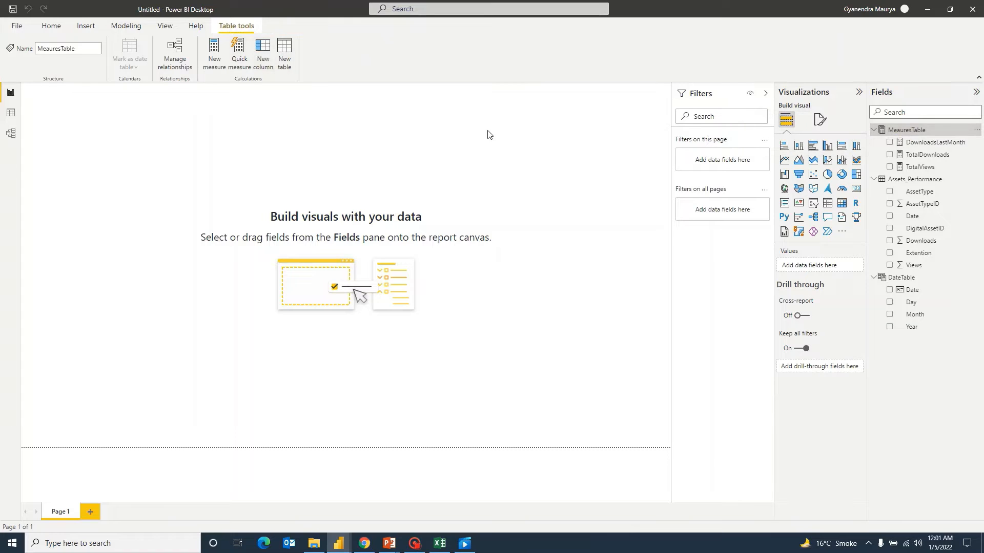
{"action": "left_click", "coordinate": [214, 51]}
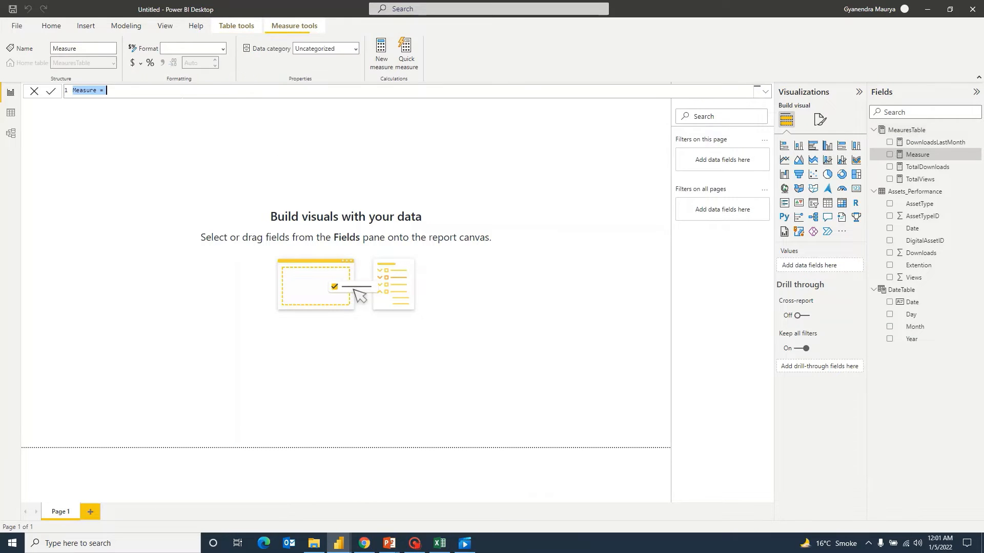
{"action": "key", "text": "ctrl+v"}
{"action": "left_click_drag", "start_coordinate": [103, 90], "coordinate": [69, 90]}
{"action": "type", "text": "Views"}
Step: Replace TotalDownloads with TotalViews in the ViewsLastMonth formula, commit the measure and collapse the formula editor
{"action": "left_click", "coordinate": [255, 91]}
{"action": "key", "text": "BackSpace"}
{"action": "key", "text": "BackSpace"}
{"action": "key", "text": "BackSpace"}
{"action": "key", "text": "BackSpace"}
{"action": "key", "text": "BackSpace"}
{"action": "key", "text": "BackSpace"}
{"action": "key", "text": "BackSpace"}
{"action": "key", "text": "BackSpace"}
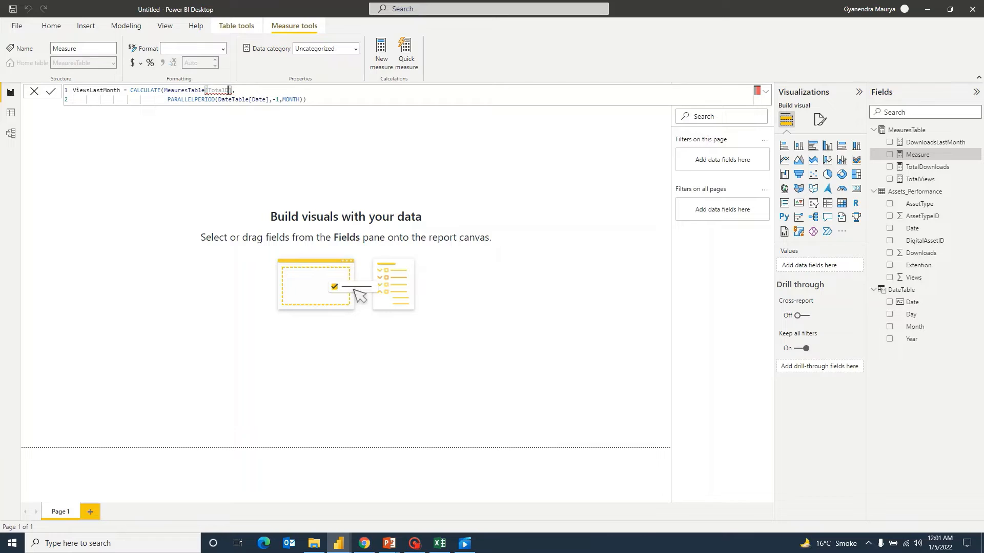
{"action": "type", "text": "Views"}
{"action": "left_click", "coordinate": [474, 195]}
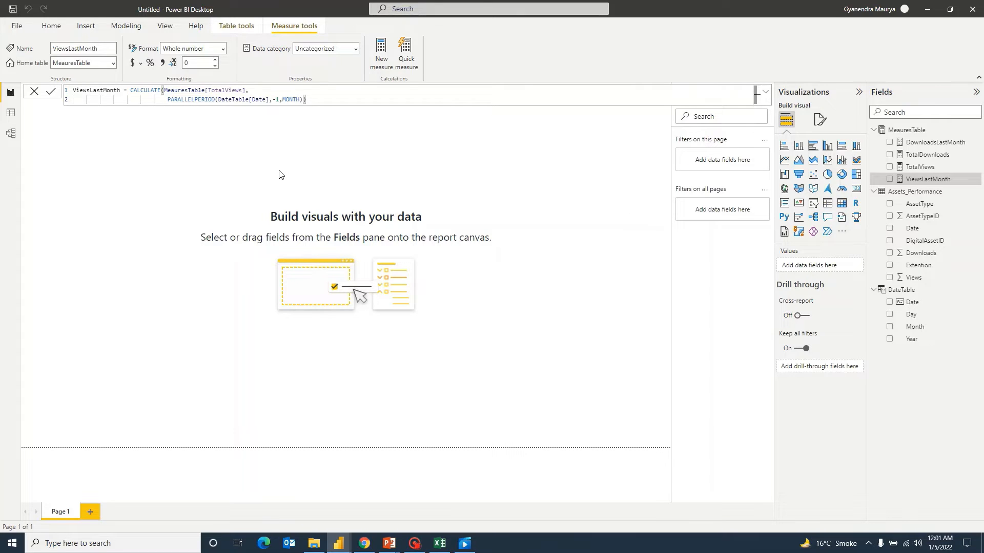
{"action": "left_click", "coordinate": [764, 92]}
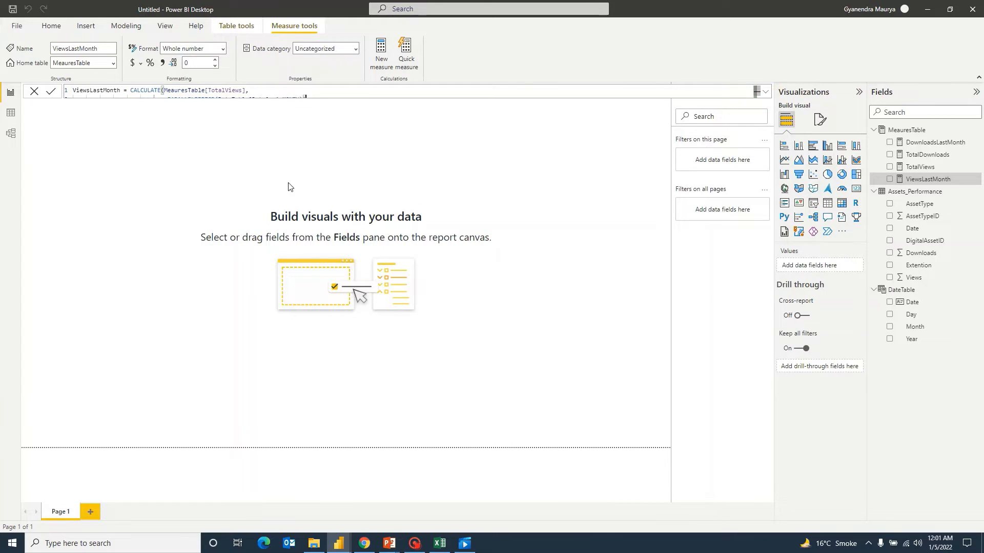
{"action": "left_click", "coordinate": [352, 220]}
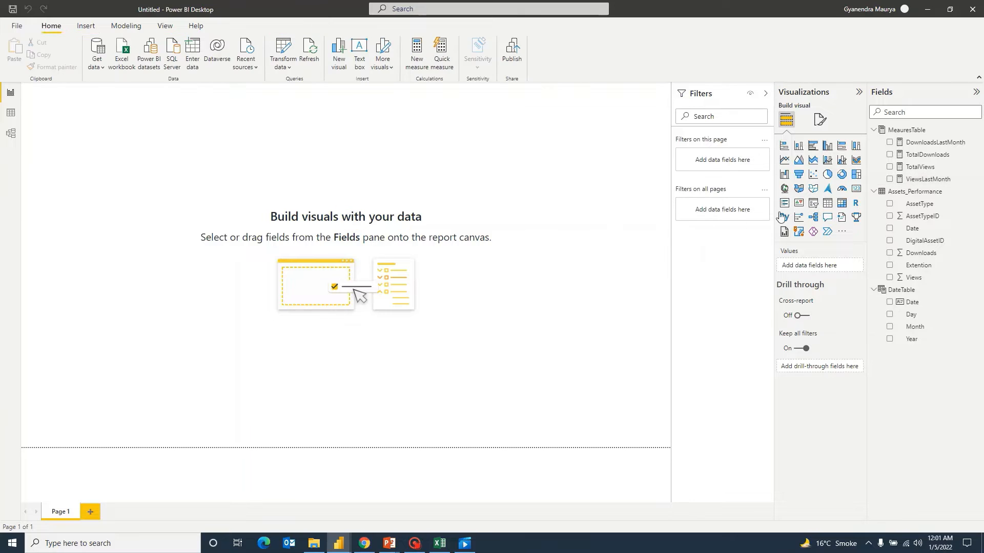
Step: Insert an empty table visual on Page 1, enlarge it to roughly twice its size and move it towards the middle of the canvas
{"action": "left_click", "coordinate": [827, 205]}
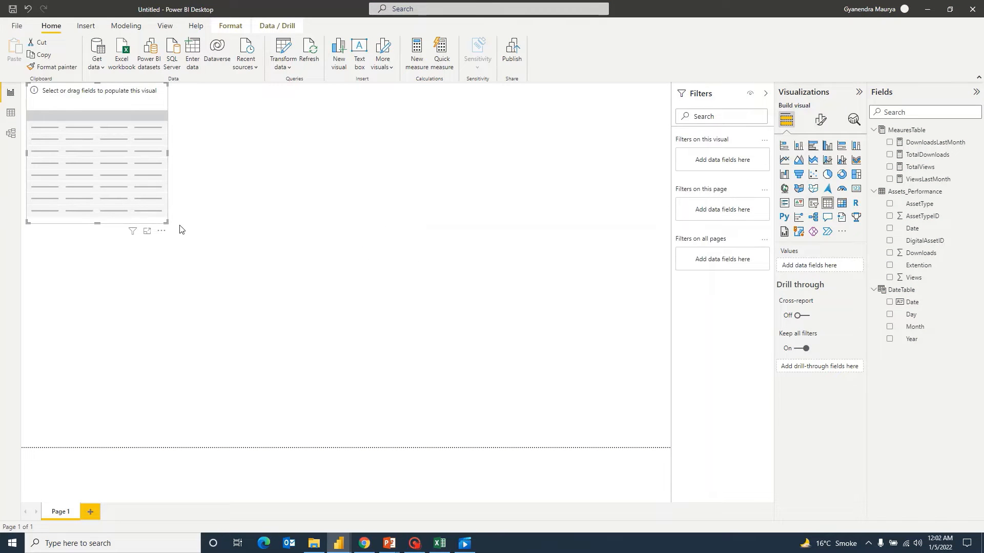
{"action": "left_click_drag", "start_coordinate": [167, 223], "coordinate": [318, 407]}
{"action": "left_click_drag", "start_coordinate": [136, 116], "coordinate": [257, 129]}
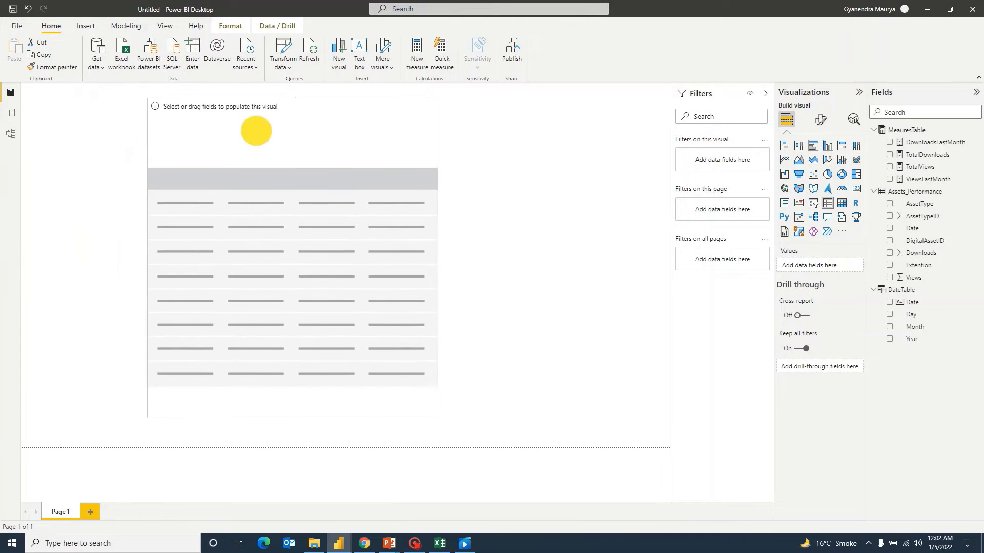
Step: Fill the table with Month from DateTable plus TotalDownloads, DownloadsLastMonth, TotalViews and ViewsLastMonth, and shift it clear of the canvas's upper edge
{"action": "left_click", "coordinate": [889, 328]}
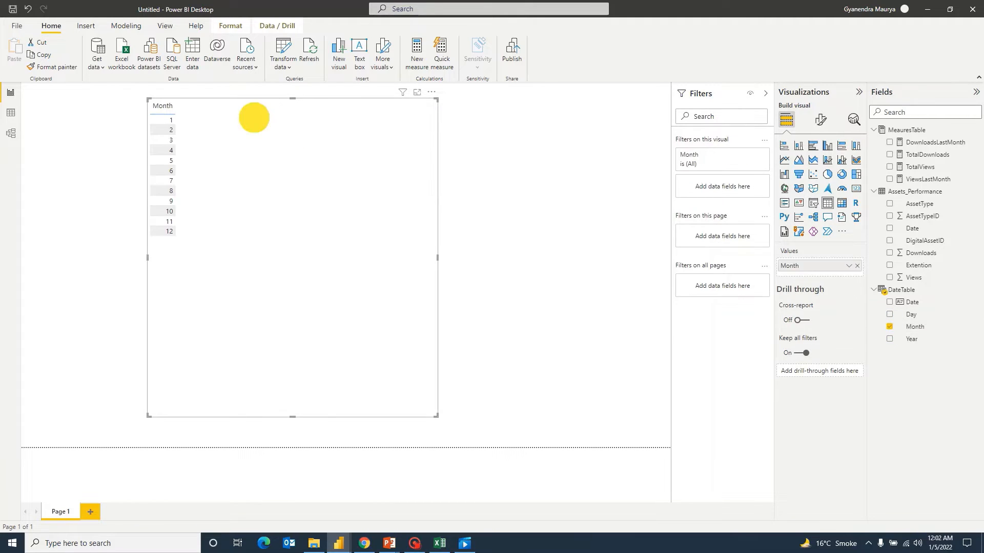
{"action": "left_click_drag", "start_coordinate": [252, 114], "coordinate": [323, 152]}
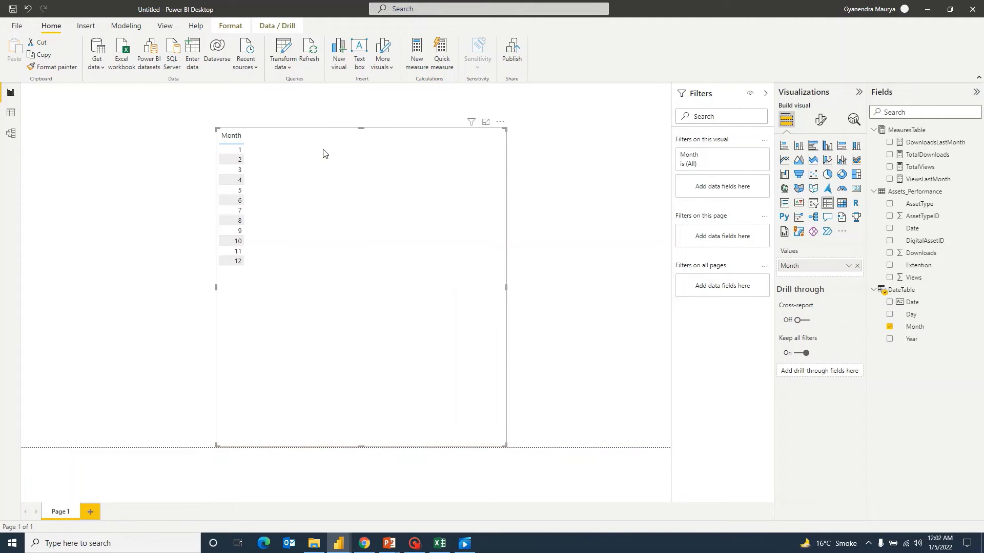
{"action": "left_click", "coordinate": [890, 155]}
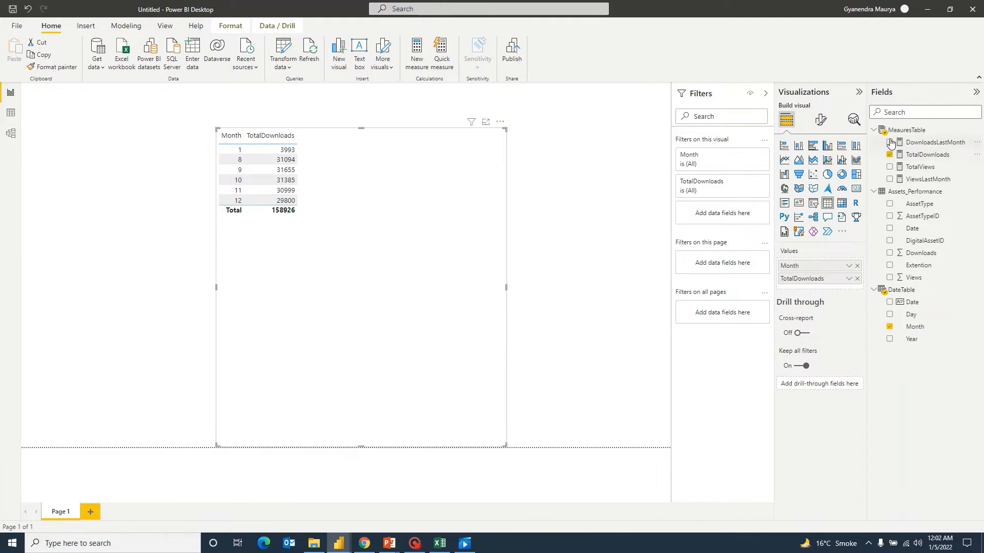
{"action": "left_click", "coordinate": [890, 143]}
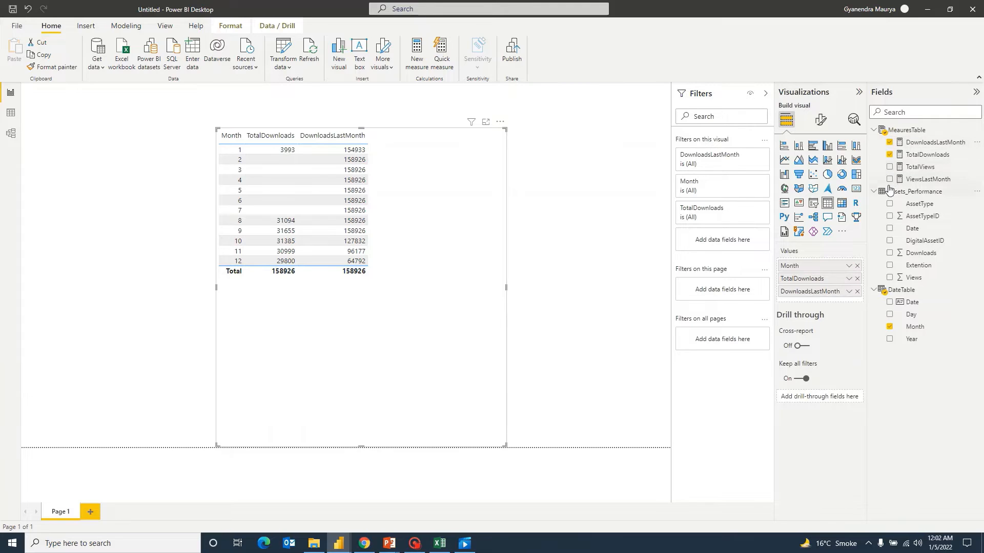
{"action": "left_click", "coordinate": [890, 167]}
{"action": "left_click", "coordinate": [890, 180]}
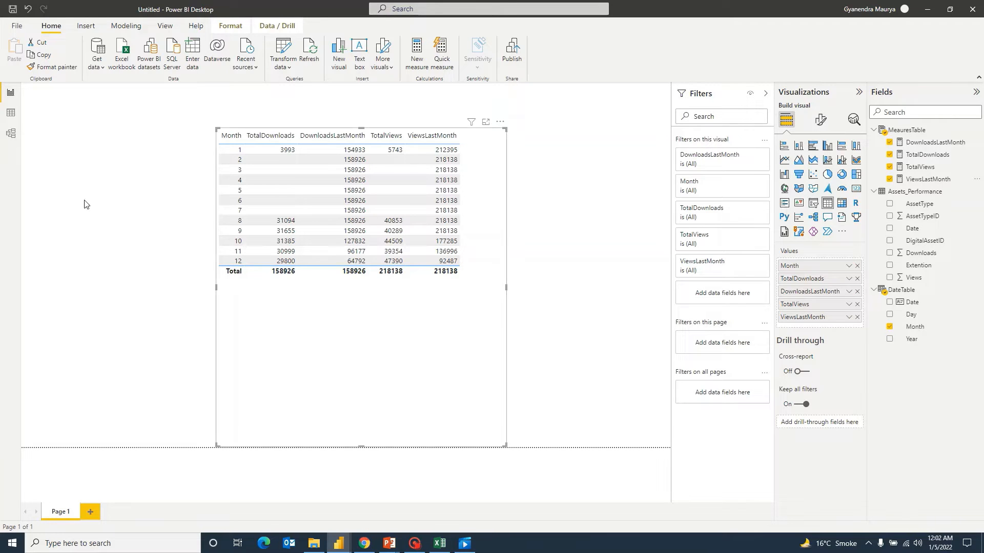
Step: Change the cross filter direction of the relationship between Assets_Performance and DateTable to Single in the model
{"action": "left_click", "coordinate": [10, 134]}
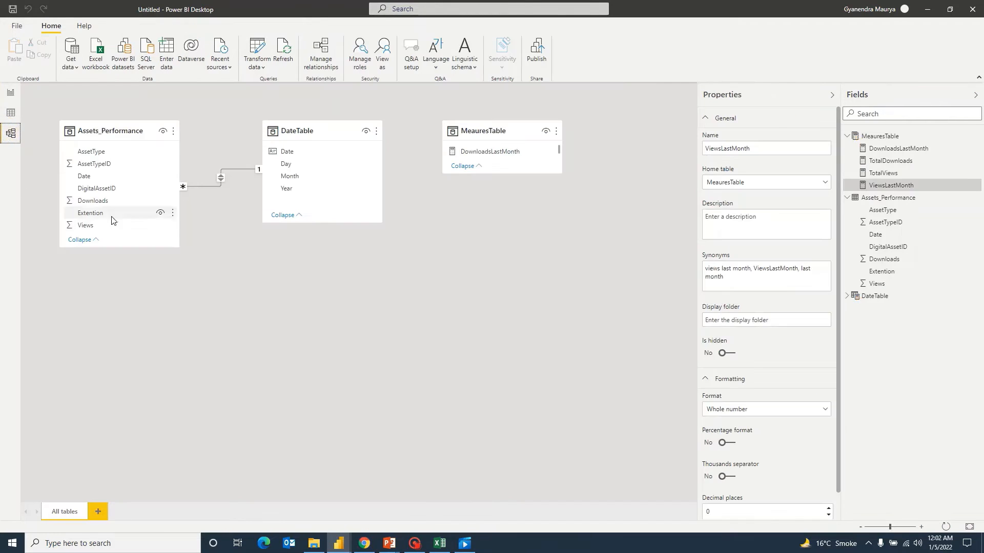
{"action": "right_click", "coordinate": [217, 184]}
{"action": "left_click", "coordinate": [241, 203]}
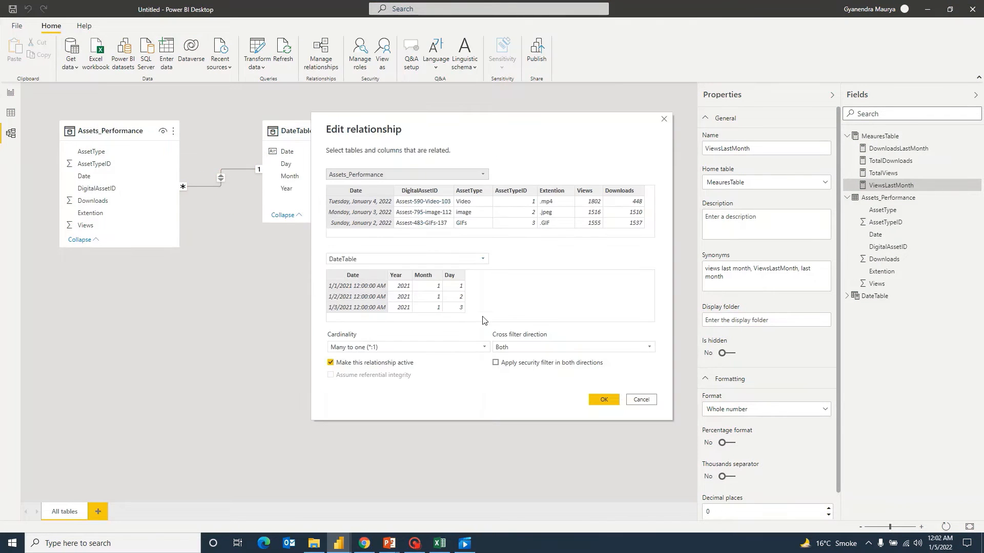
{"action": "left_click", "coordinate": [641, 347]}
{"action": "left_click", "coordinate": [512, 358]}
{"action": "left_click", "coordinate": [600, 400]}
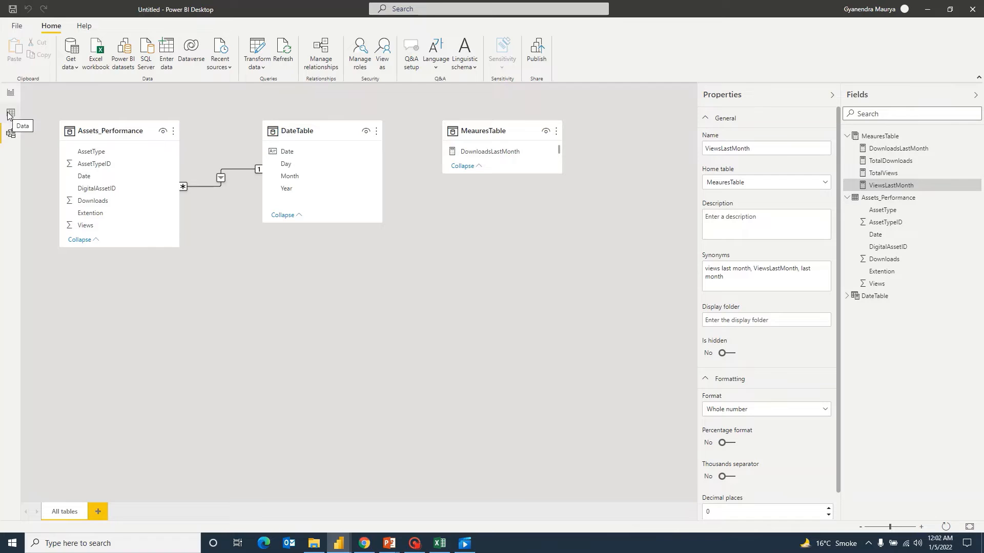
Step: Return to the report page and shorten the table visual so it ends just below its Total row
{"action": "left_click", "coordinate": [10, 93]}
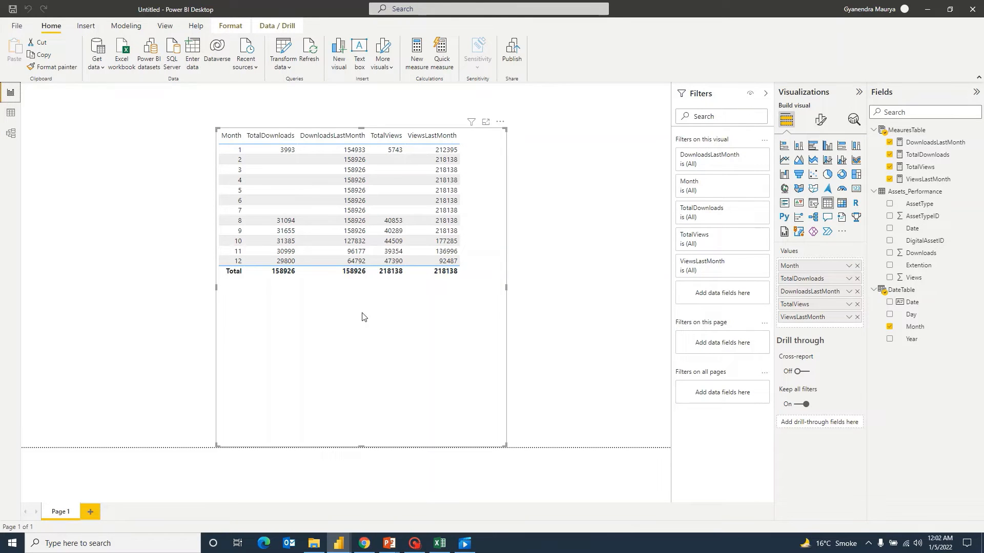
{"action": "left_click_drag", "start_coordinate": [361, 446], "coordinate": [369, 311]}
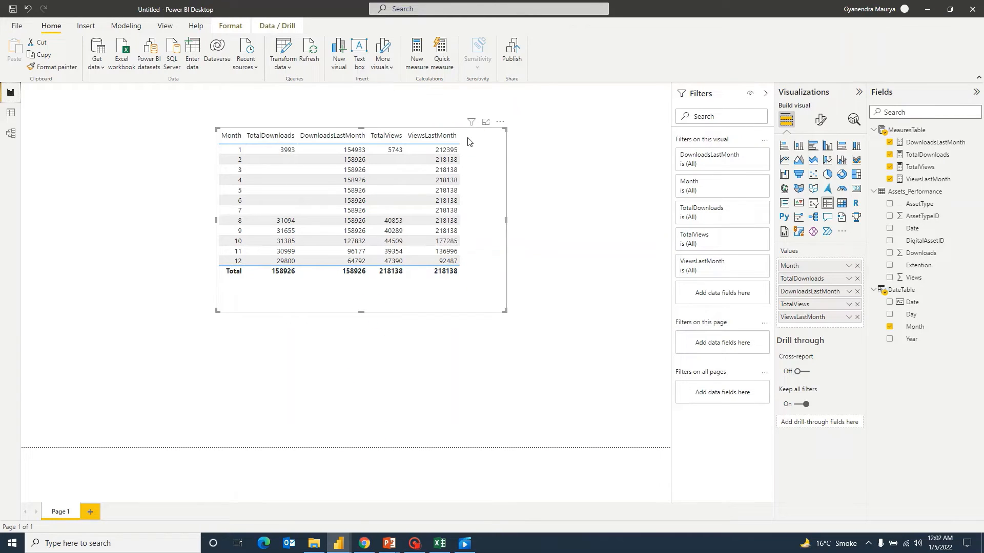
{"action": "left_click", "coordinate": [86, 159]}
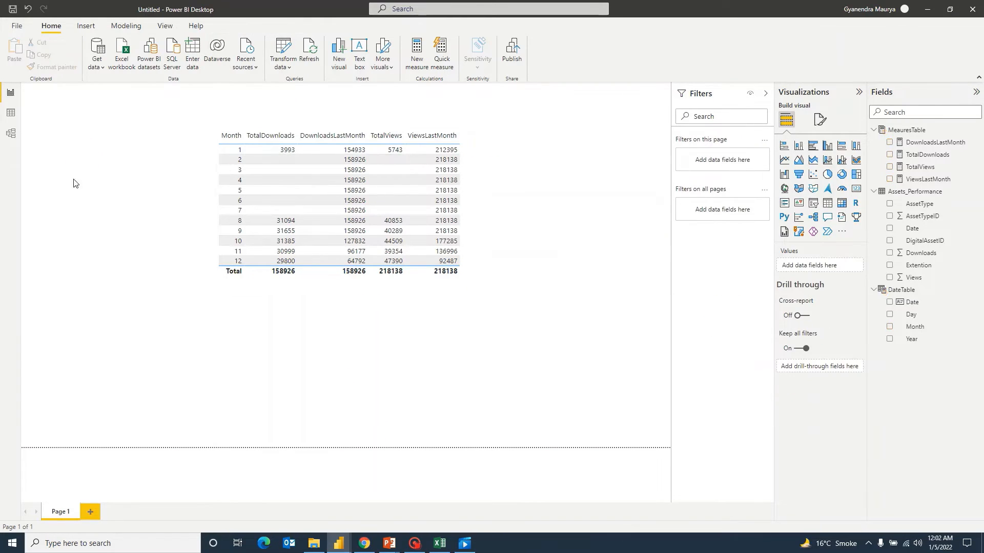
Step: Insert a slicer, place it beside the table's upper part and shrink it to a small box
{"action": "left_click", "coordinate": [813, 202]}
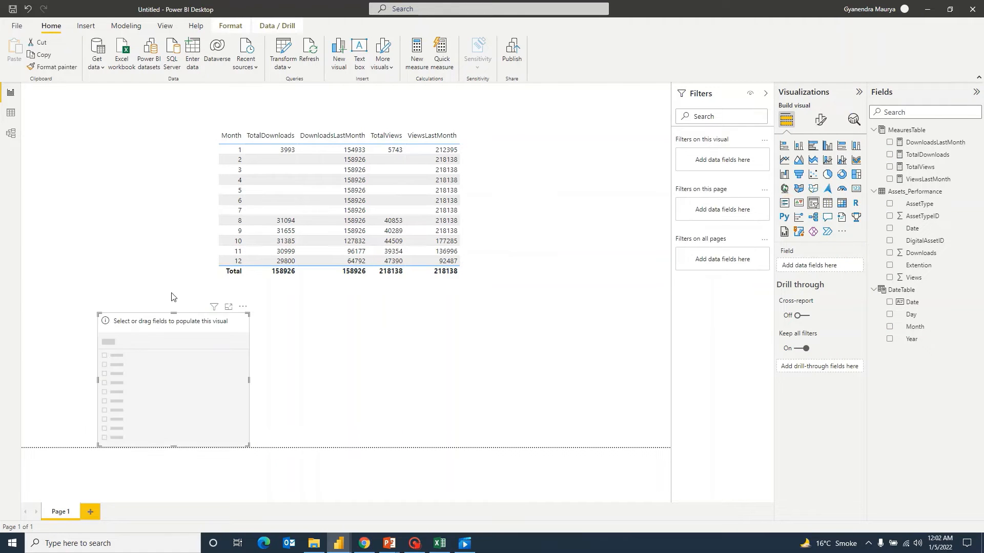
{"action": "left_click_drag", "start_coordinate": [167, 325], "coordinate": [109, 140]}
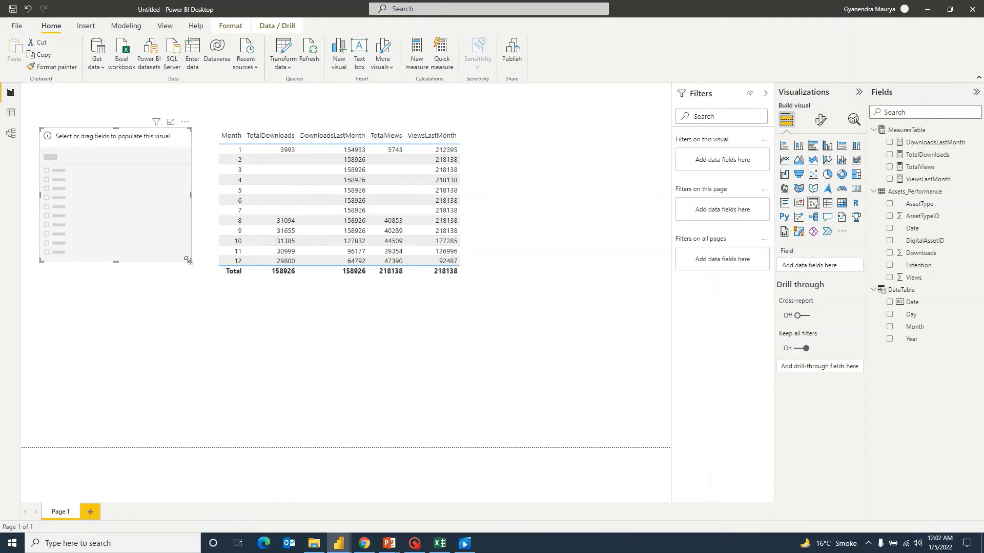
{"action": "left_click_drag", "start_coordinate": [189, 260], "coordinate": [126, 188]}
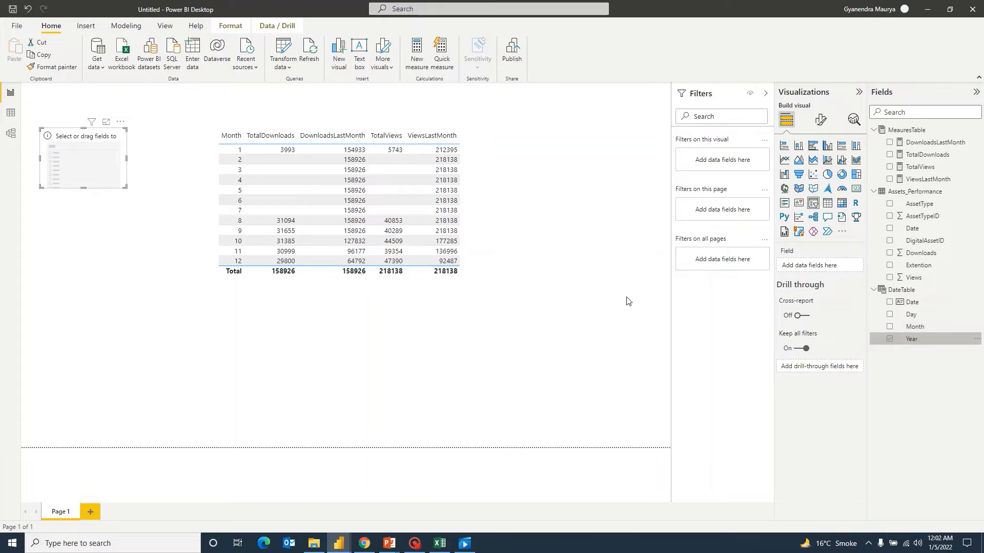
Step: Assign DateTable's Year field to the new slicer and display its values as a list
{"action": "left_click", "coordinate": [889, 339]}
{"action": "left_click", "coordinate": [116, 135]}
{"action": "left_click", "coordinate": [138, 163]}
{"action": "left_click", "coordinate": [116, 136]}
{"action": "left_click", "coordinate": [132, 148]}
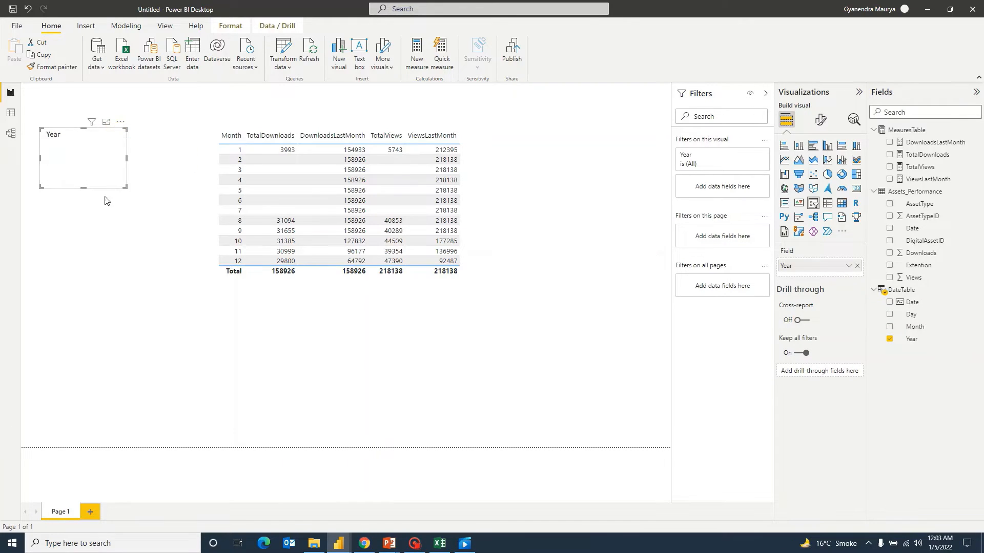
{"action": "left_click", "coordinate": [75, 218]}
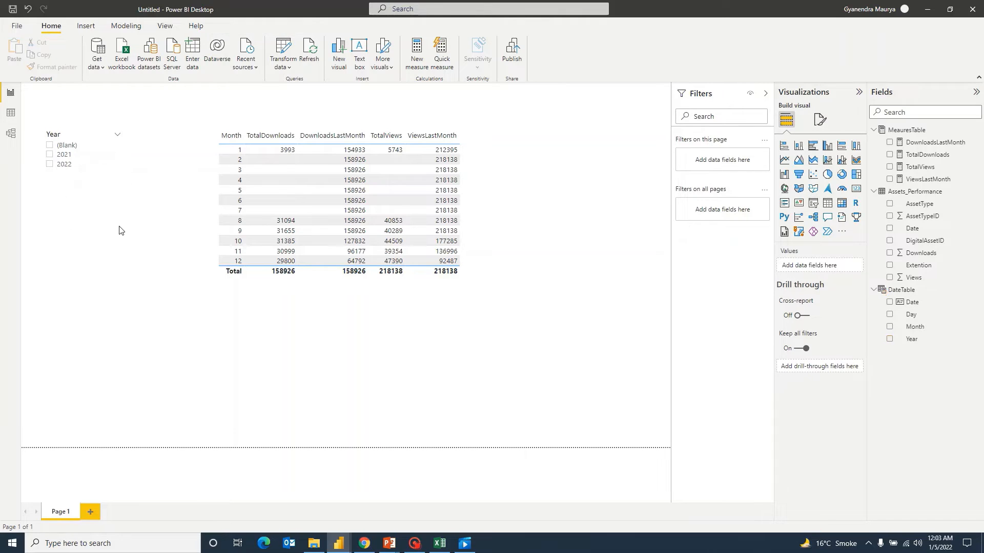
Step: Add a list-style slicer for DateTable's Month directly below the Year slicer, and filter the report to the year 2021
{"action": "left_click", "coordinate": [813, 203]}
{"action": "left_click", "coordinate": [889, 327]}
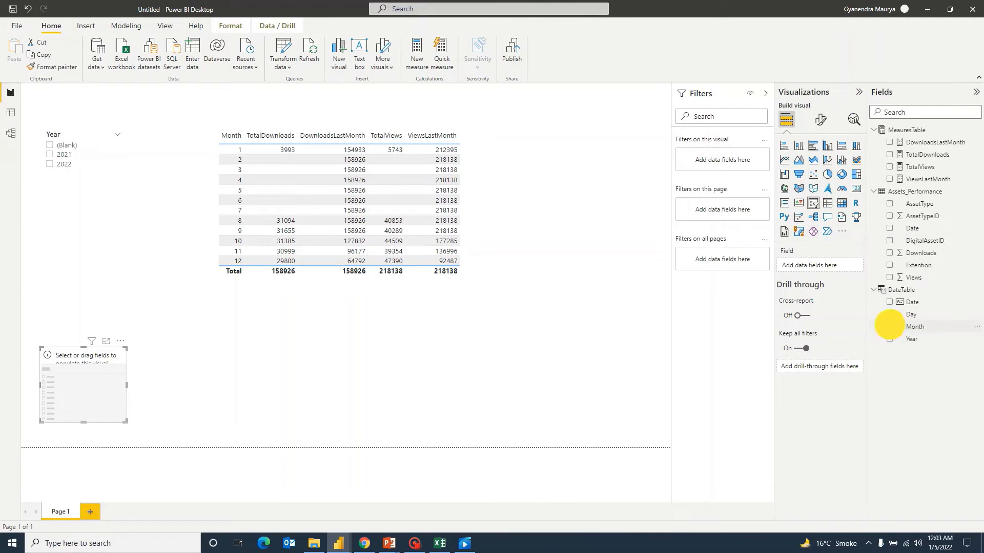
{"action": "left_click", "coordinate": [118, 356]}
{"action": "left_click", "coordinate": [128, 273]}
{"action": "left_click_drag", "start_coordinate": [85, 312], "coordinate": [82, 207]}
{"action": "left_click", "coordinate": [49, 156]}
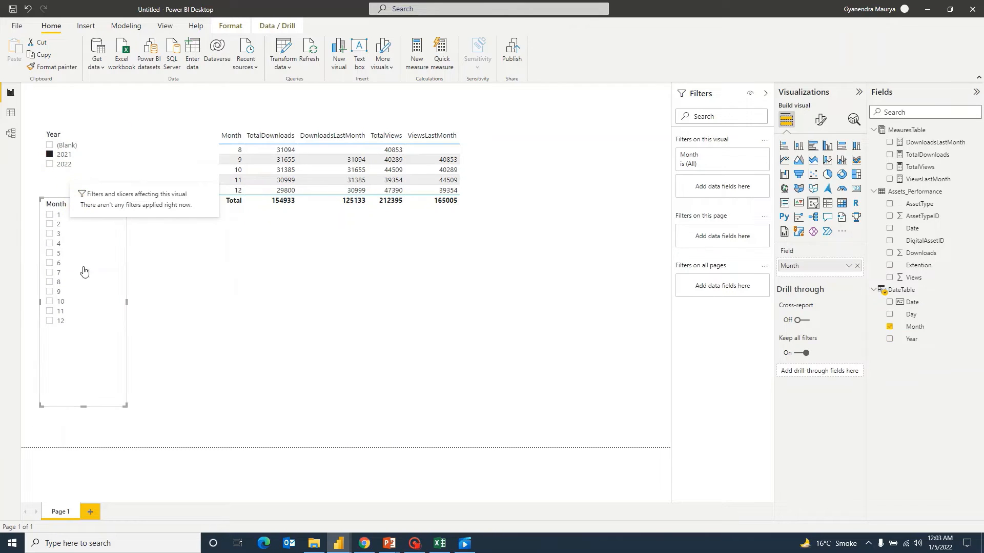
Step: Compare the table's current and last-month values for month 12 of 2021 and month 1 of 2022, ending on month 12 of 2021
{"action": "left_click", "coordinate": [49, 321]}
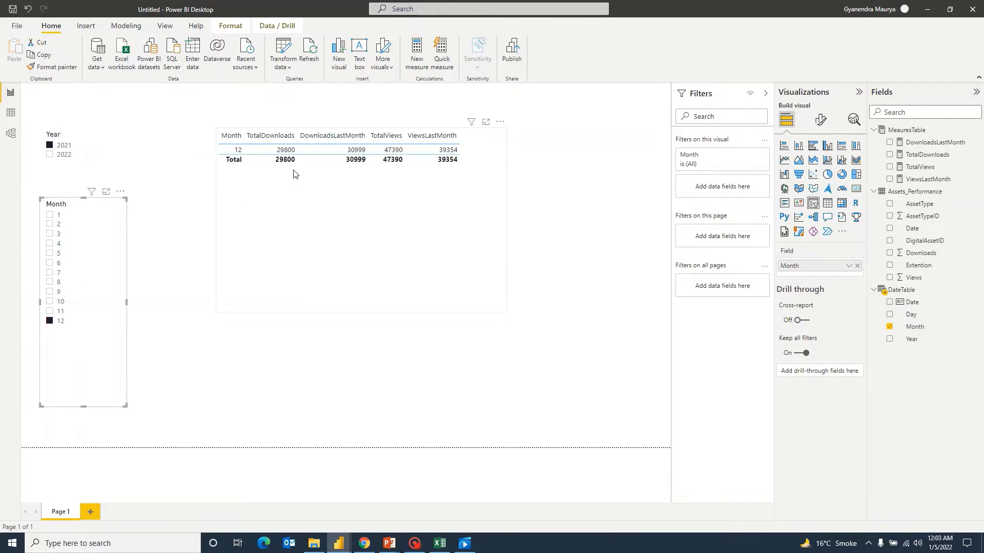
{"action": "left_click", "coordinate": [50, 155]}
{"action": "left_click", "coordinate": [50, 215]}
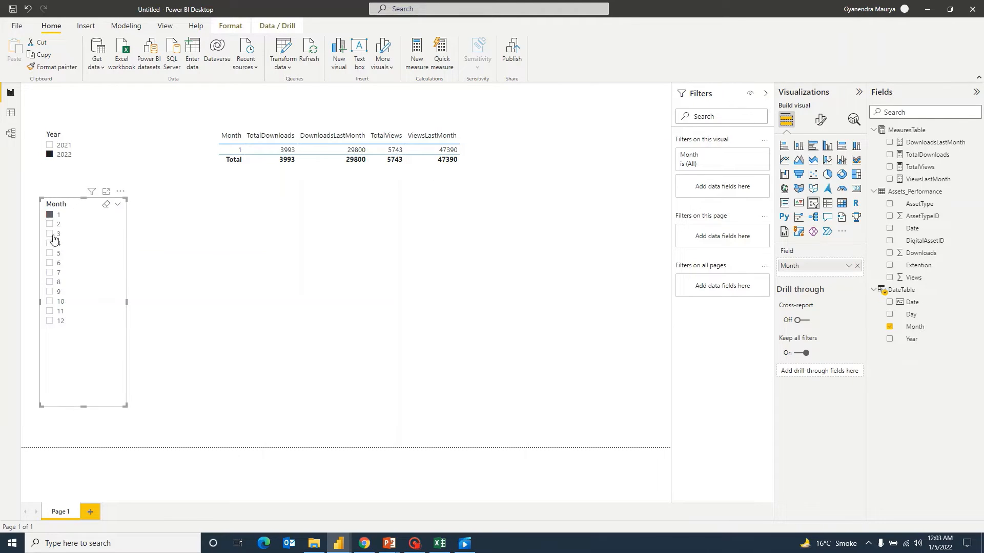
{"action": "left_click", "coordinate": [49, 322]}
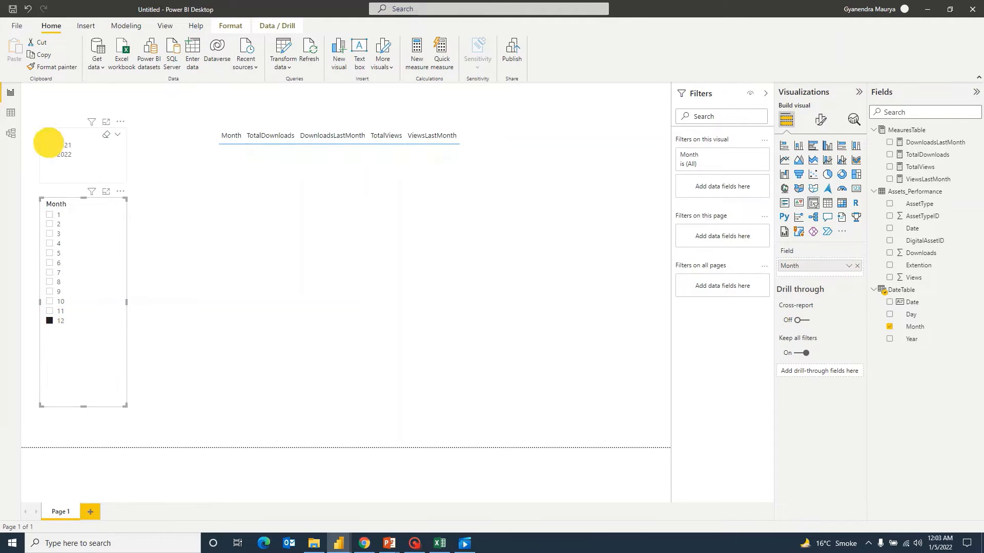
{"action": "left_click", "coordinate": [50, 146]}
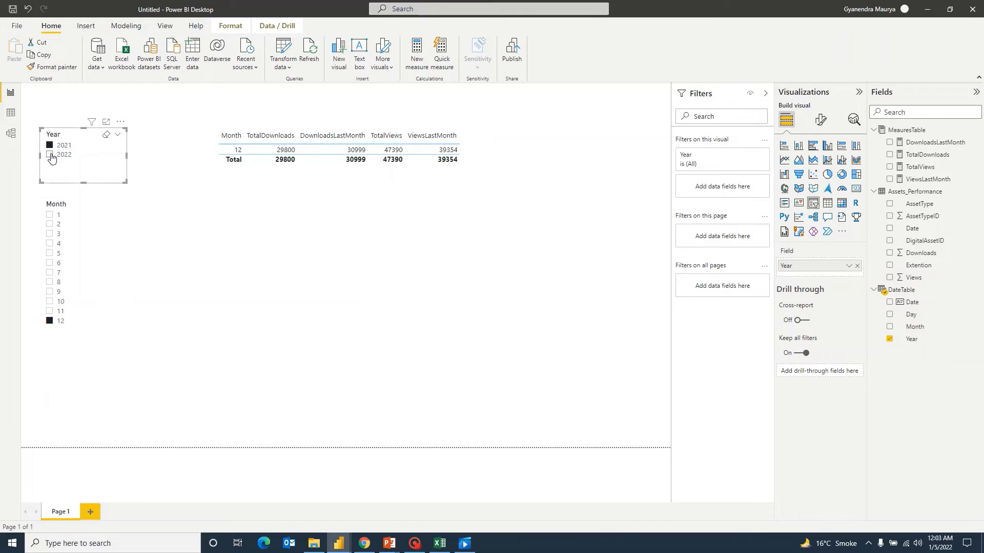
Step: Check the table for months 10, 9 and 8 of 2021, and leave the report filtered to month 10
{"action": "left_click", "coordinate": [49, 302]}
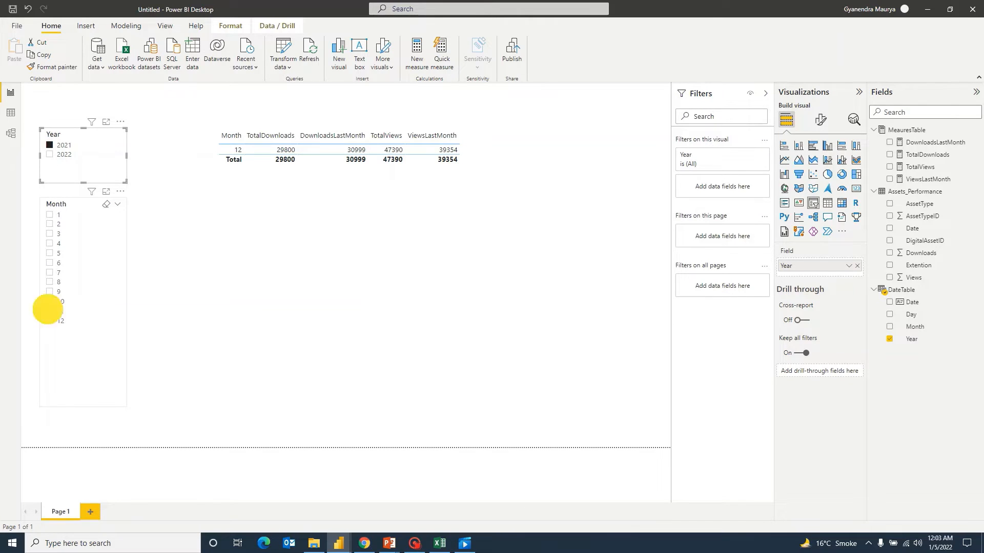
{"action": "left_click", "coordinate": [50, 292]}
{"action": "left_click", "coordinate": [50, 282]}
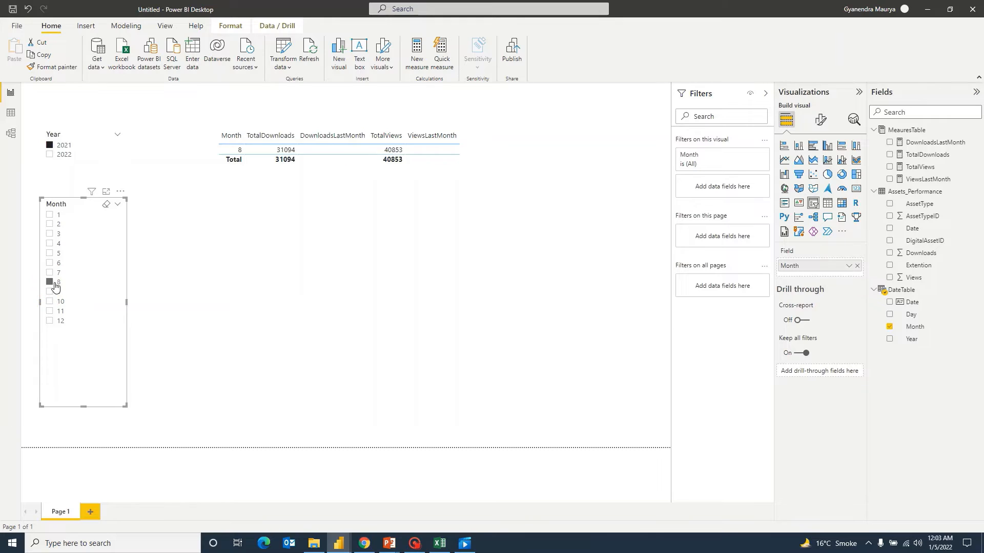
{"action": "left_click", "coordinate": [50, 282]}
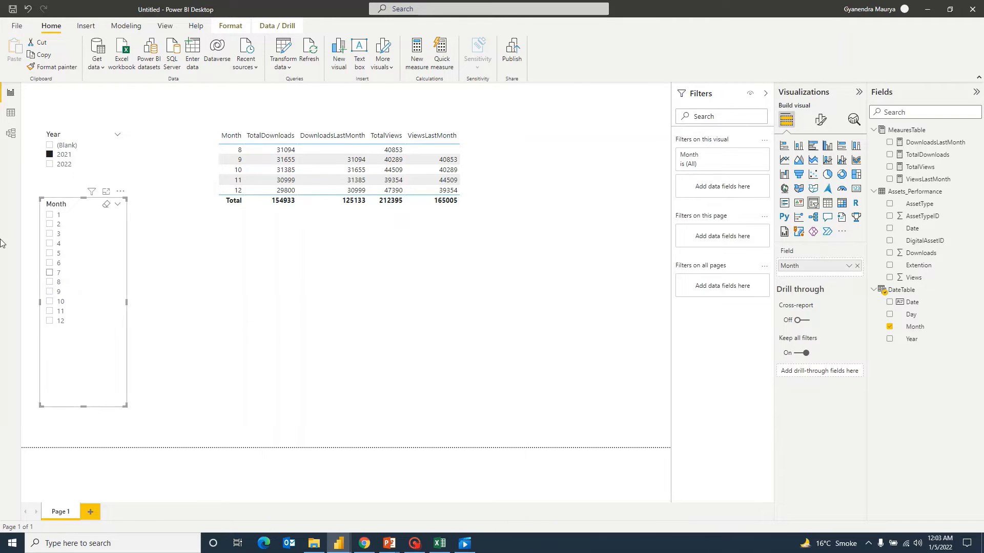
{"action": "left_click", "coordinate": [50, 301]}
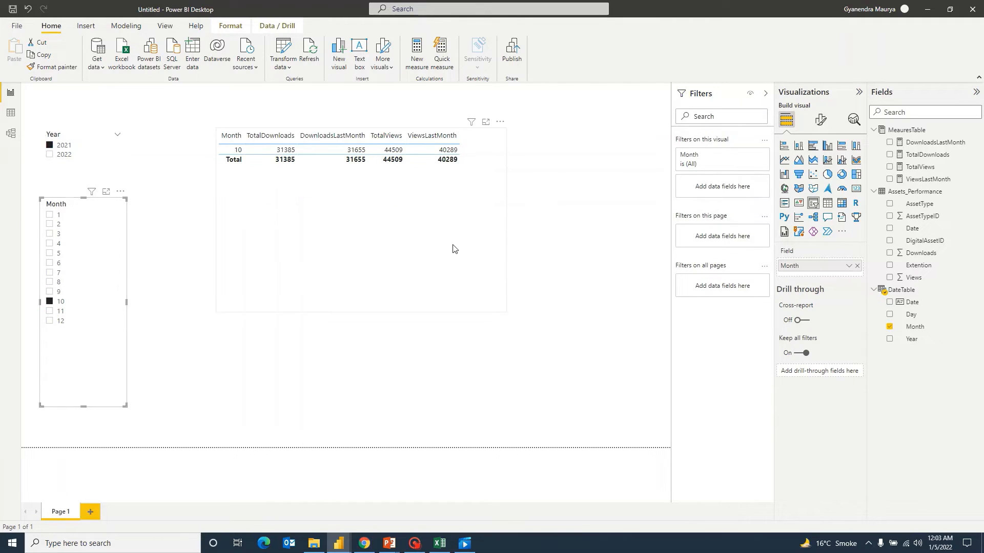
{"action": "left_click", "coordinate": [600, 205]}
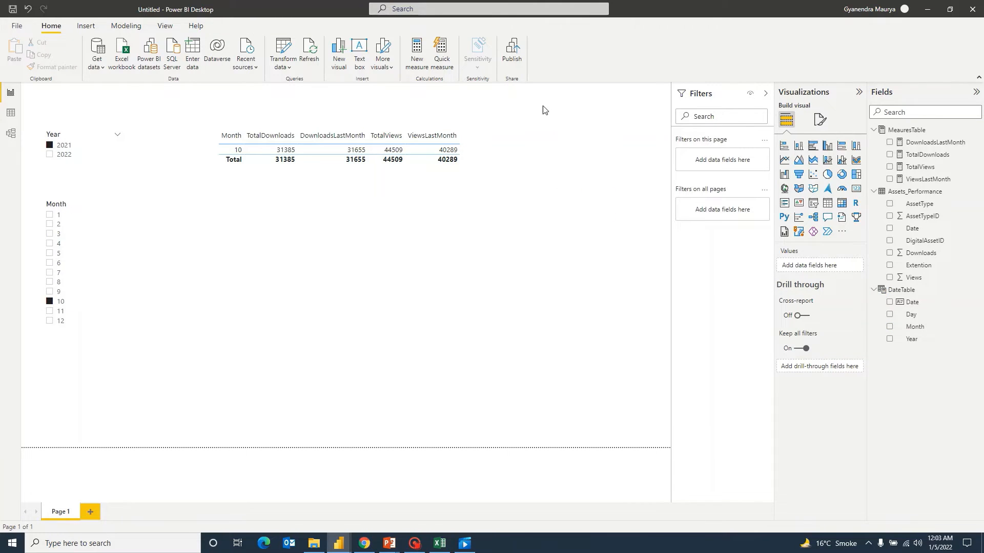
Step: Create the measure DownloadVaraince = MeauresTable[TotalDownloads]-[DownloadsLastMonth] in MeauresTable
{"action": "left_click", "coordinate": [906, 130]}
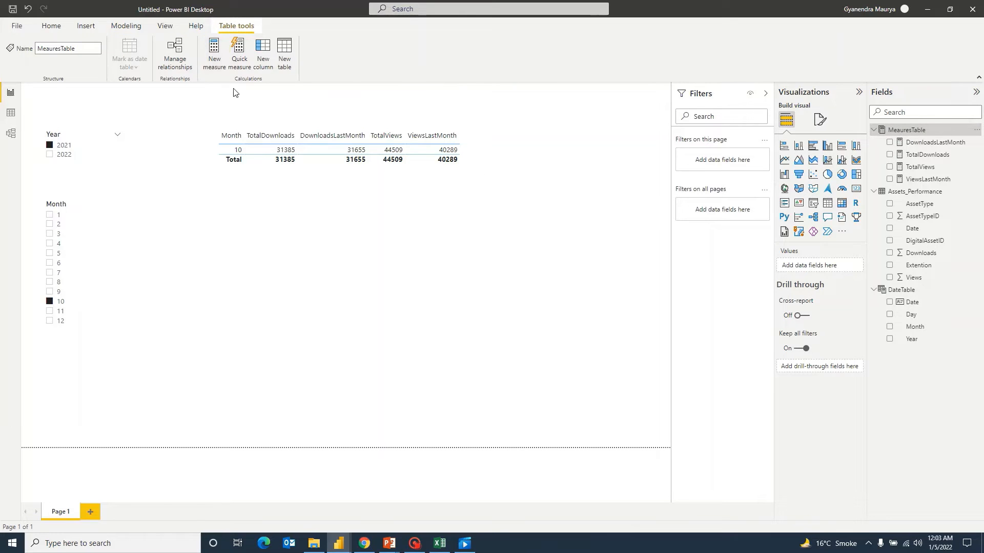
{"action": "left_click", "coordinate": [214, 51]}
{"action": "type", "text": "D"}
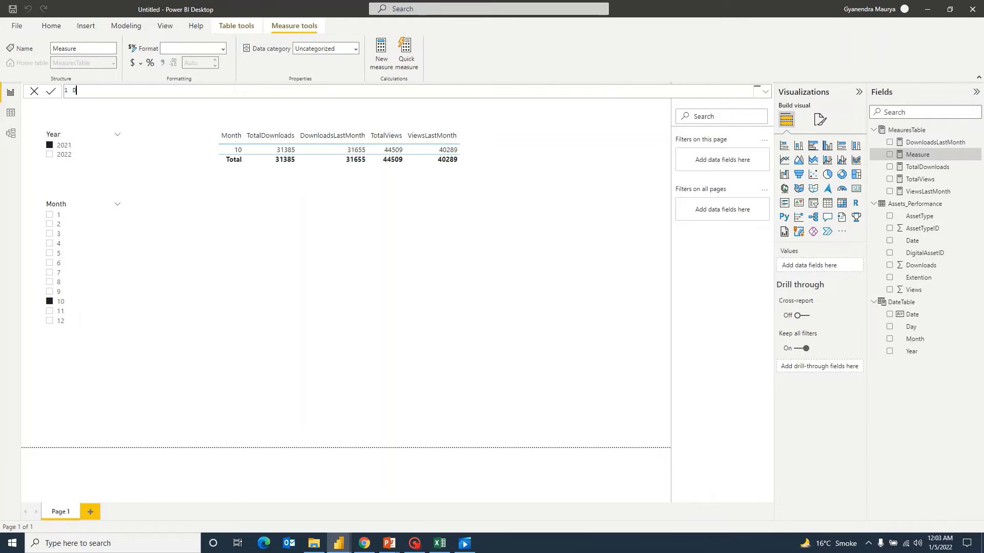
{"action": "type", "text": "ownloadVaraince = MeauresTable[Total"}
{"action": "key", "text": "Down"}
{"action": "key", "text": "Down"}
{"action": "key", "text": "Down"}
{"action": "key", "text": "Down"}
{"action": "key", "text": "Tab"}
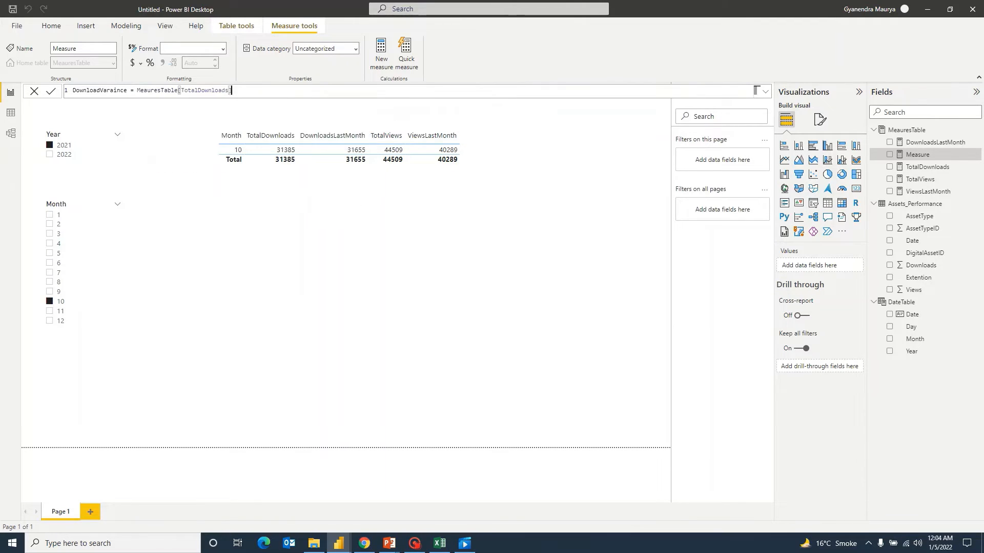
{"action": "type", "text": "-Dow"}
{"action": "key", "text": "Tab"}
{"action": "key", "text": "Return"}
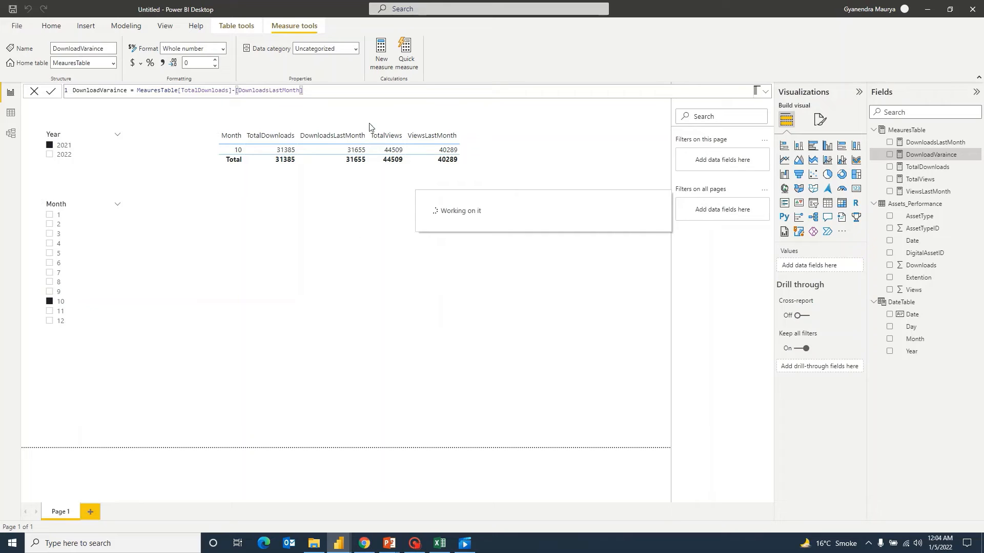
Step: Create the measure ViewsVariance = MeauresTable[TotalViews]-MeauresTable[DownloadsLastMonth] in MeauresTable
{"action": "left_click", "coordinate": [381, 52]}
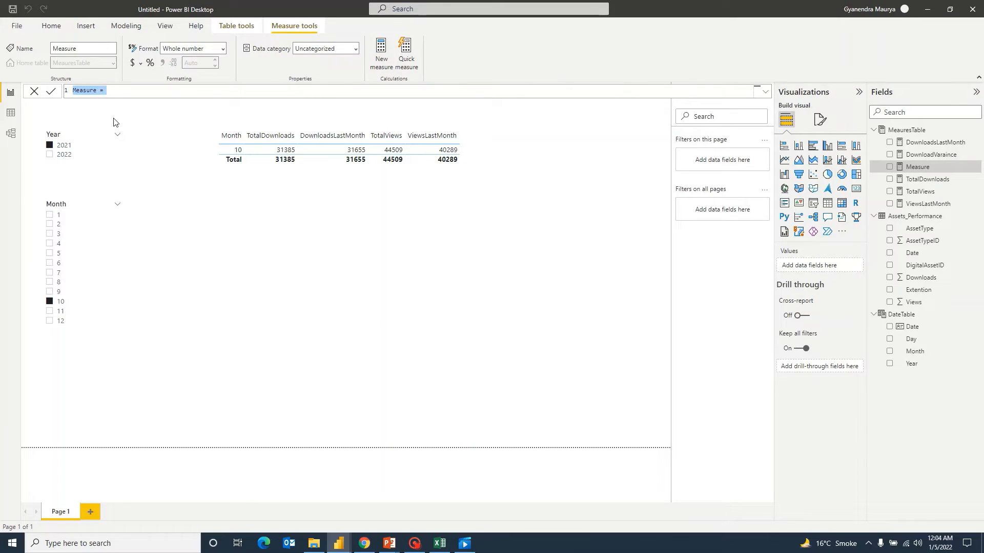
{"action": "type", "text": "ViewsVariance = Total"}
{"action": "key", "text": "Down"}
{"action": "key", "text": "Down"}
{"action": "key", "text": "Down"}
{"action": "key", "text": "Down"}
{"action": "key", "text": "Down"}
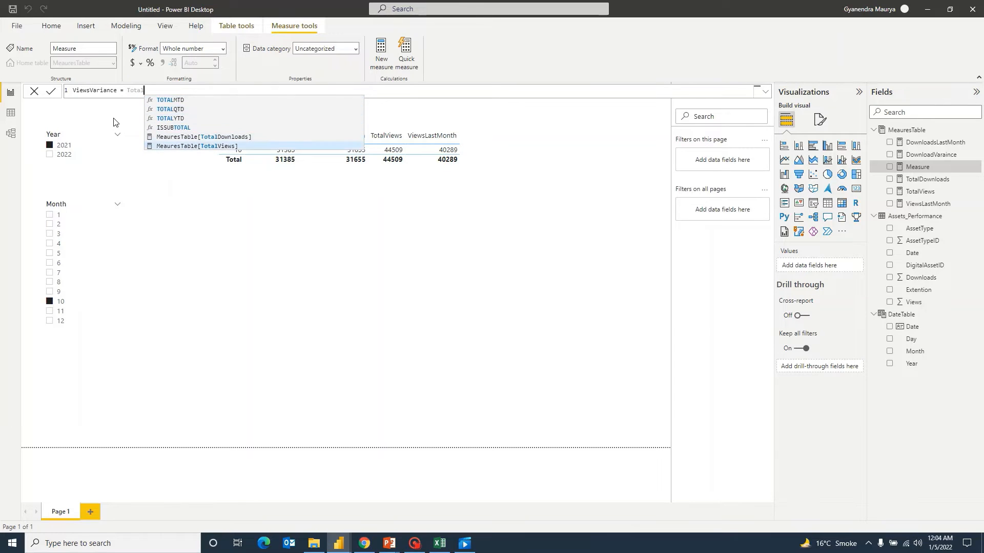
{"action": "key", "text": "Tab"}
{"action": "type", "text": "-Tota"}
{"action": "key", "text": "Down"}
{"action": "key", "text": "Down"}
{"action": "key", "text": "Down"}
{"action": "key", "text": "Down"}
{"action": "key", "text": "Down"}
{"action": "key", "text": "Down"}
{"action": "key", "text": "Tab"}
{"action": "key", "text": "Return"}
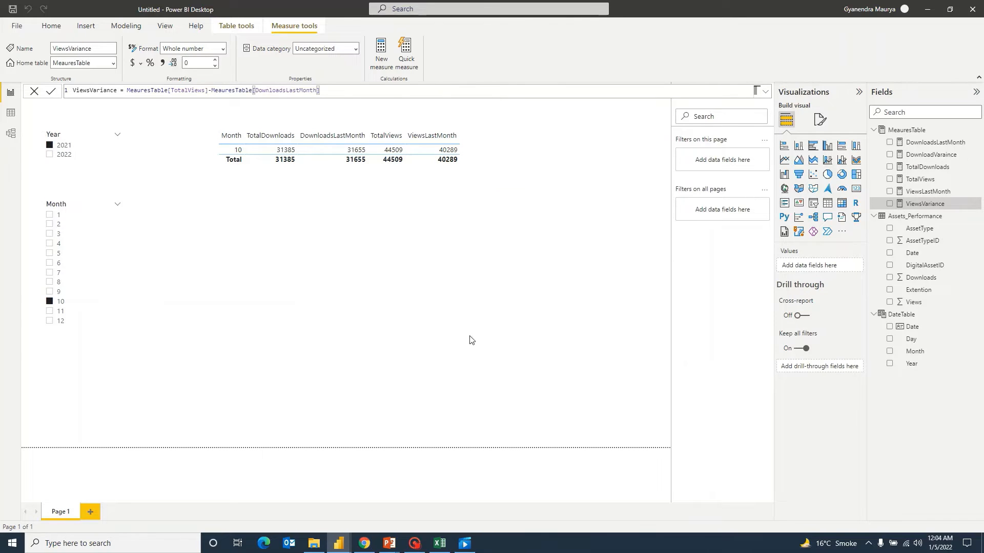
Step: Look at the finished example card report, and move the table visual lower on the page to free the space above it
{"action": "mouse_move", "coordinate": [339, 543]}
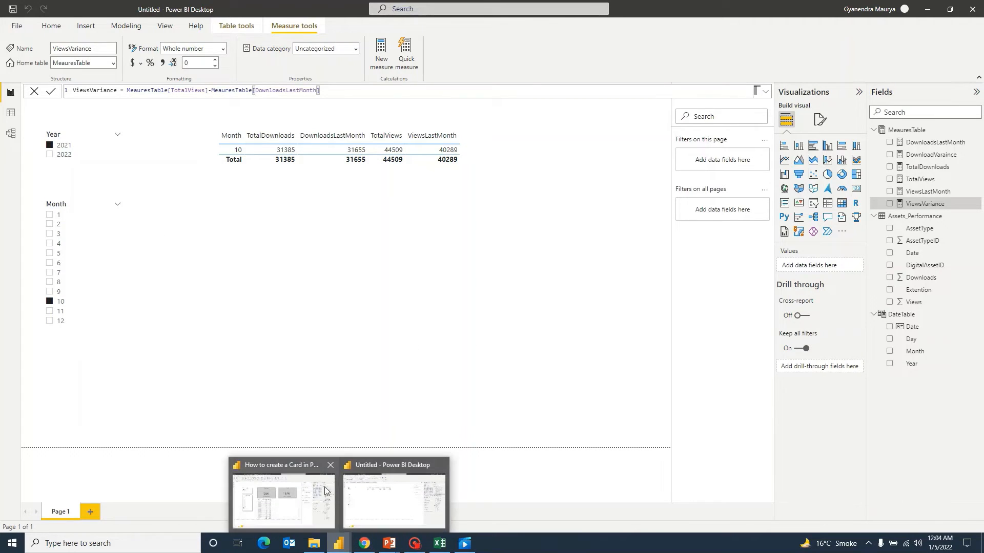
{"action": "left_click", "coordinate": [328, 490]}
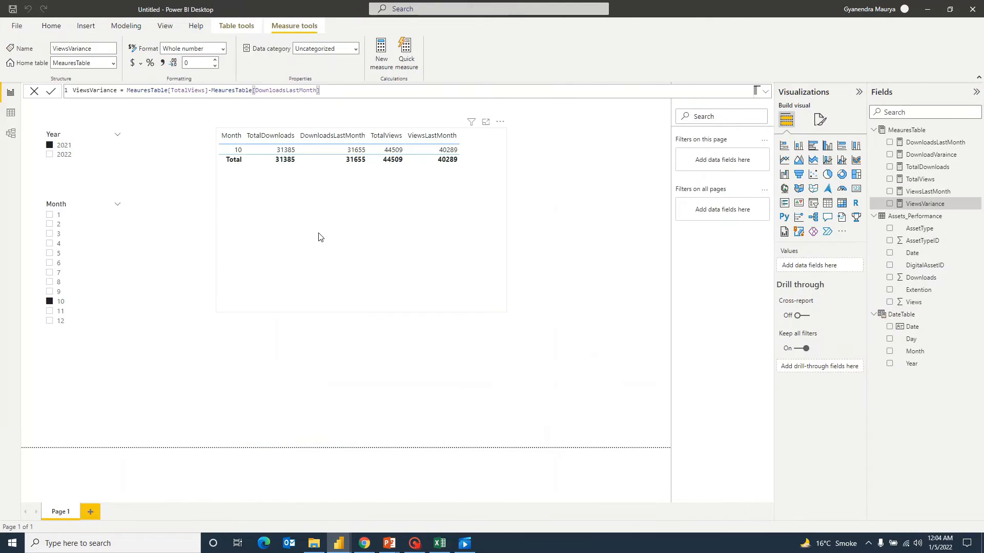
{"action": "left_click", "coordinate": [424, 175]}
{"action": "left_click_drag", "start_coordinate": [490, 145], "coordinate": [500, 246]}
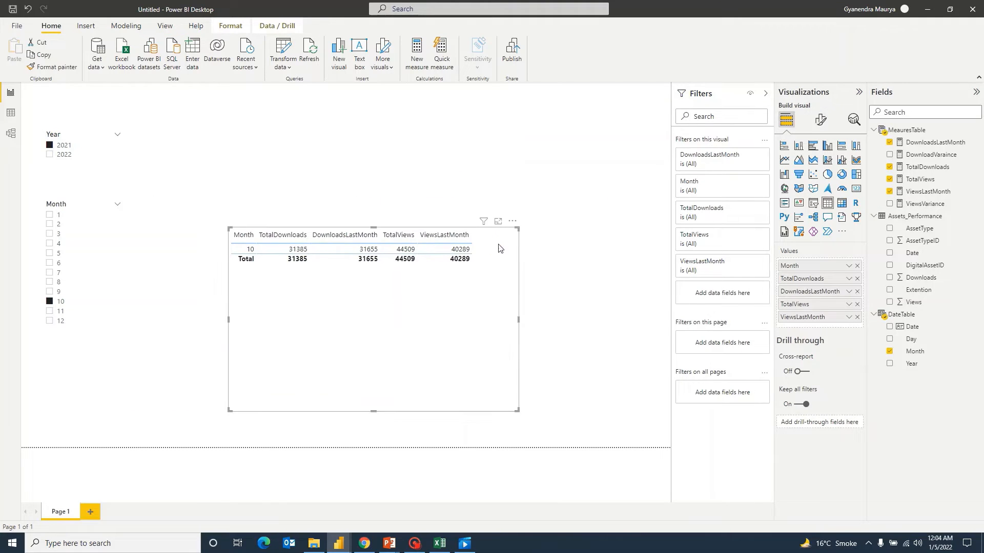
{"action": "left_click", "coordinate": [433, 132]}
Step: Create the measure Downloadvarinace% = DIVIDE([DownloadVaraince],[DownloadsLastMonth]) in MeauresTable
{"action": "left_click", "coordinate": [904, 130]}
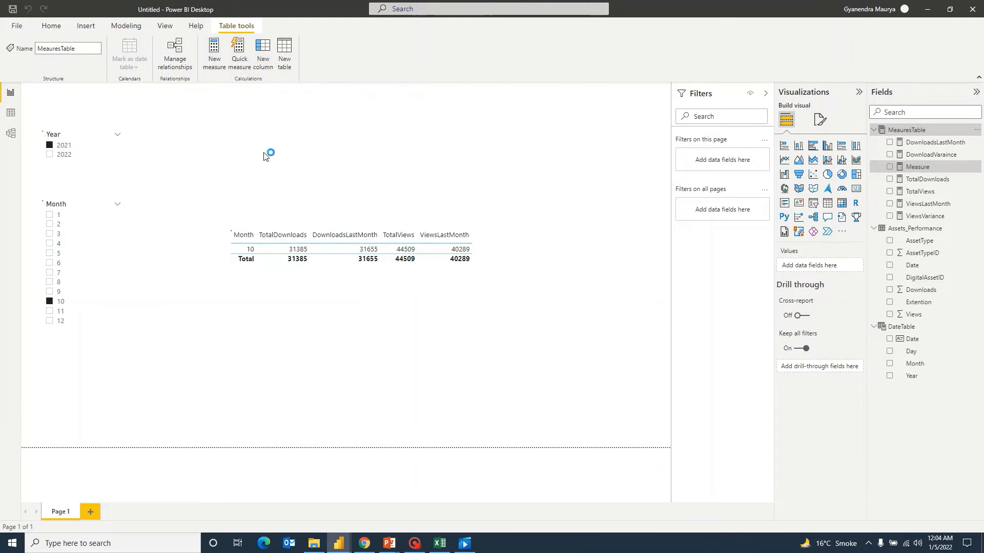
{"action": "type", "text": "Download"}
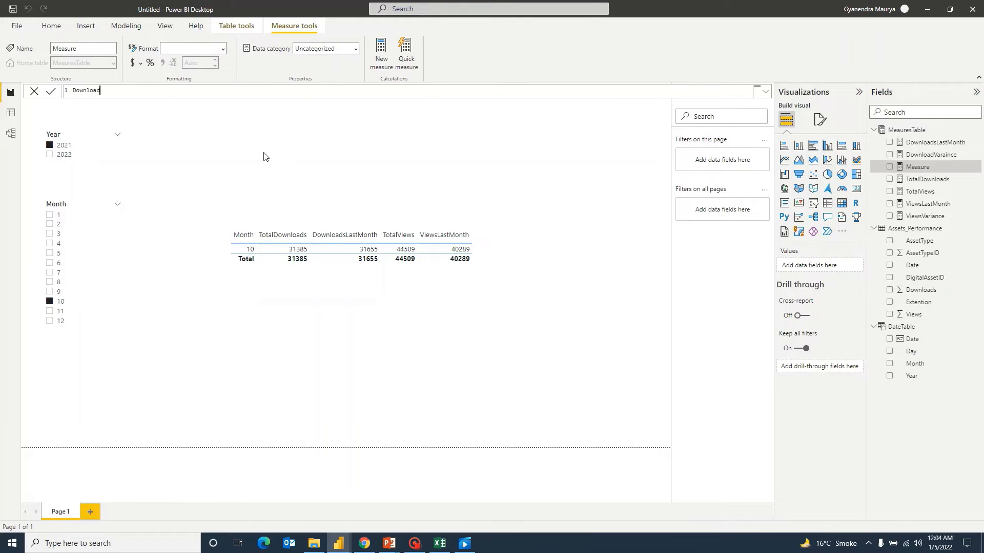
{"action": "type", "text": "varinace% = divit"}
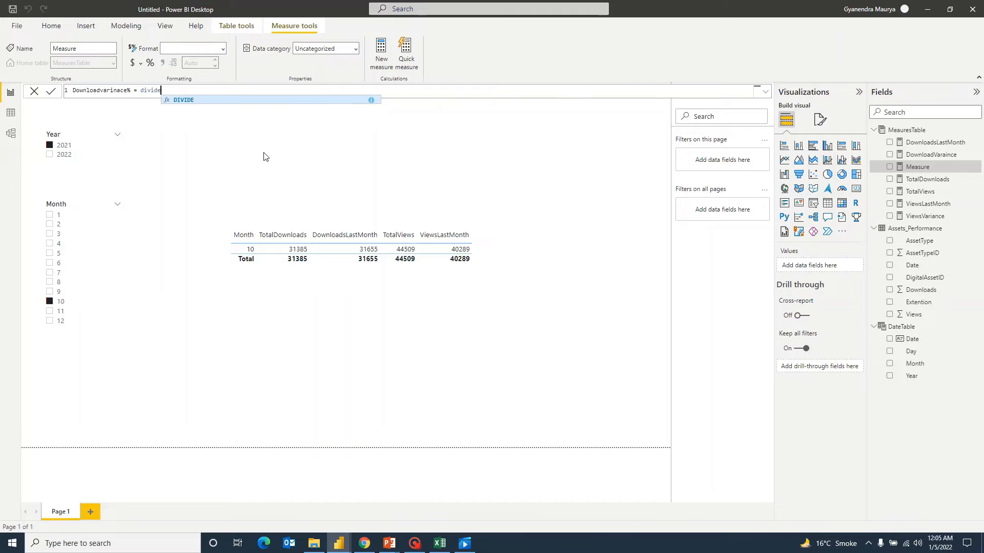
{"action": "key", "text": "Tab"}
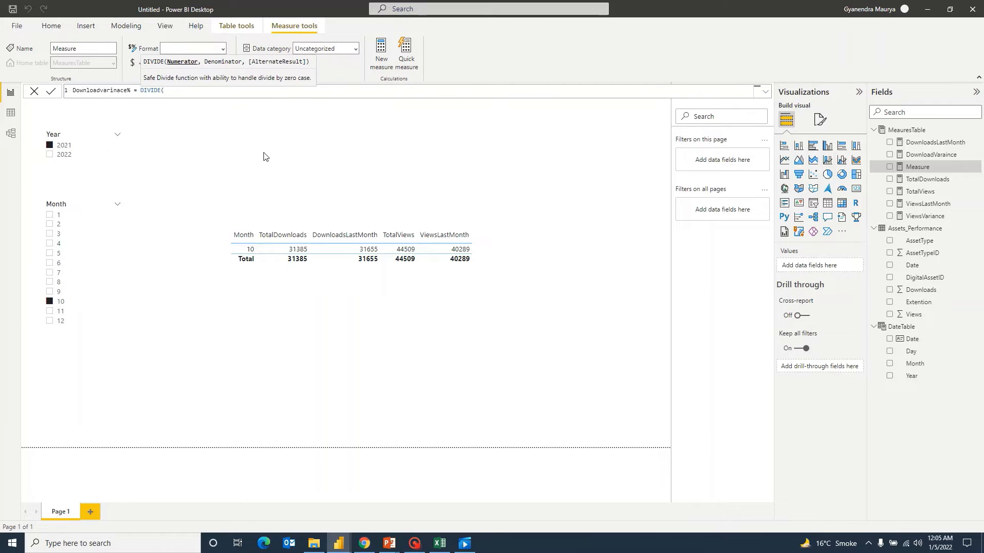
{"action": "type", "text": "dow"}
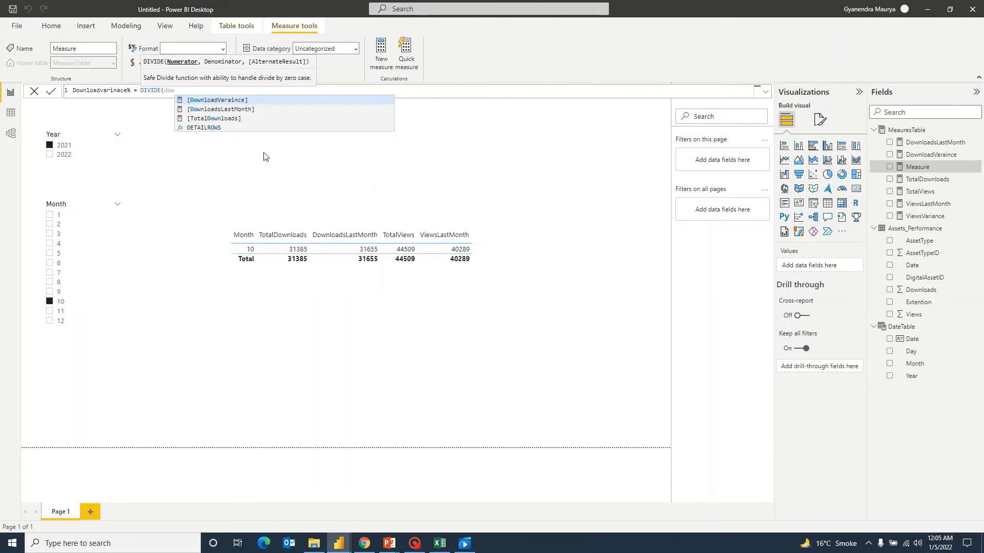
{"action": "key", "text": "Tab"}
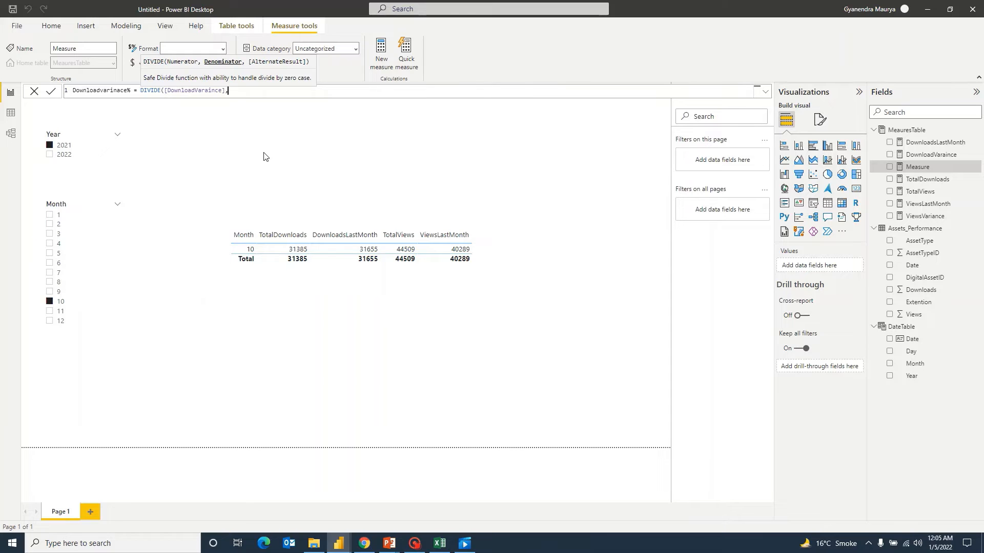
{"action": "type", "text": "last"}
{"action": "key", "text": "BackSpace"}
{"action": "key", "text": "BackSpace"}
{"action": "key", "text": "BackSpace"}
{"action": "key", "text": "BackSpace"}
{"action": "type", "text": "dow"}
{"action": "key", "text": "Down"}
{"action": "key", "text": "Tab"}
{"action": "type", "text": ")"}
{"action": "key", "text": "Return"}
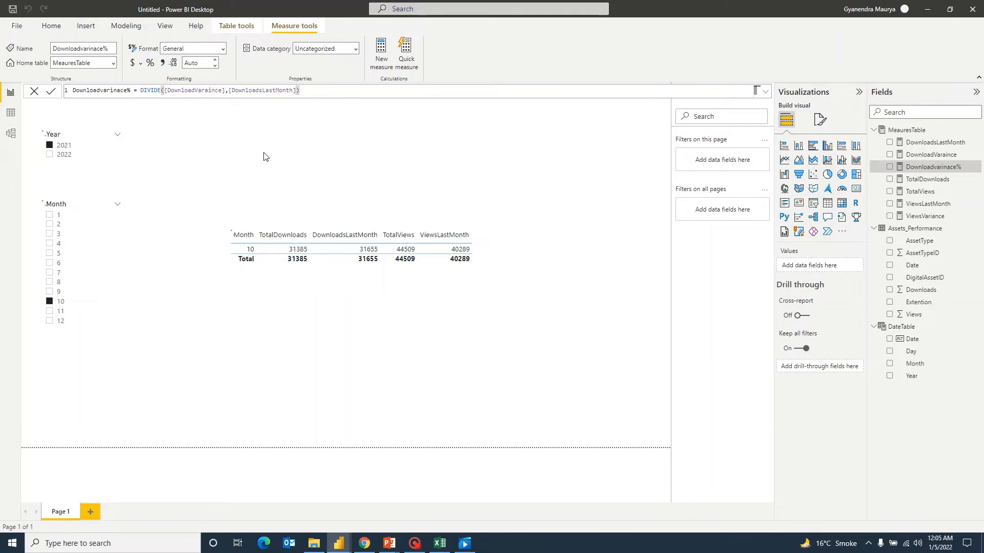
Step: Create the measure ViewsVariance% = DIVIDE([ViewsVariance],[ViewsLastMonth]) in MeauresTable
{"action": "left_click", "coordinate": [907, 131]}
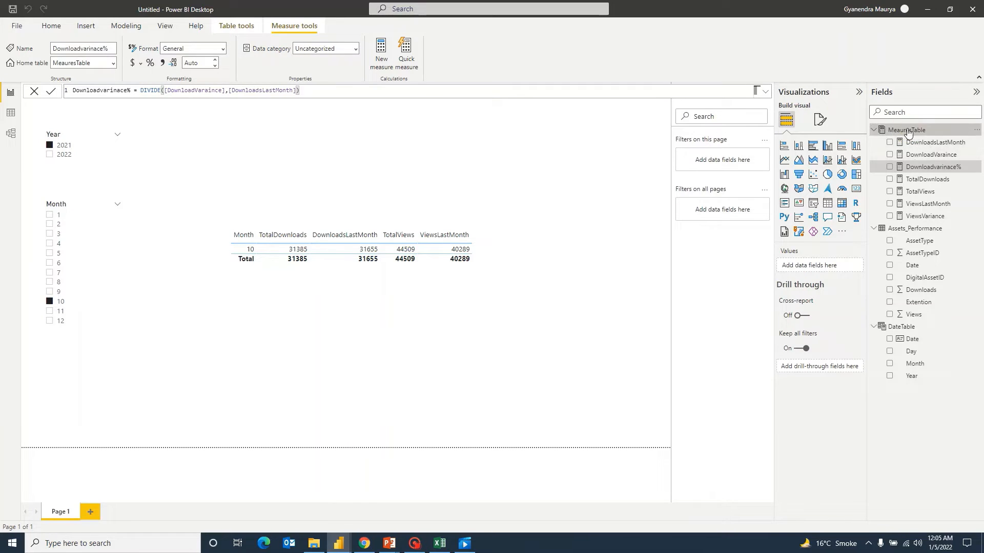
{"action": "left_click", "coordinate": [215, 51]}
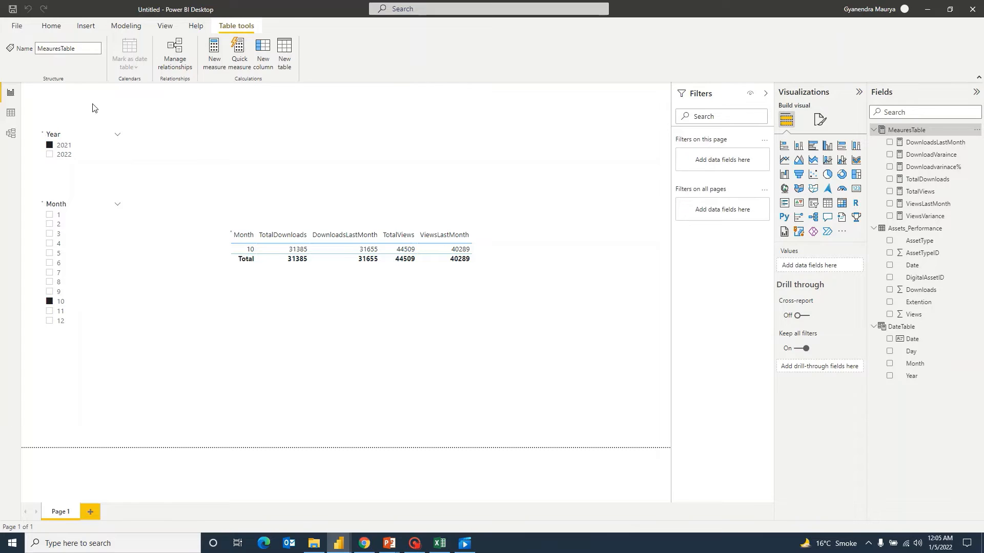
{"action": "type", "text": "Views"}
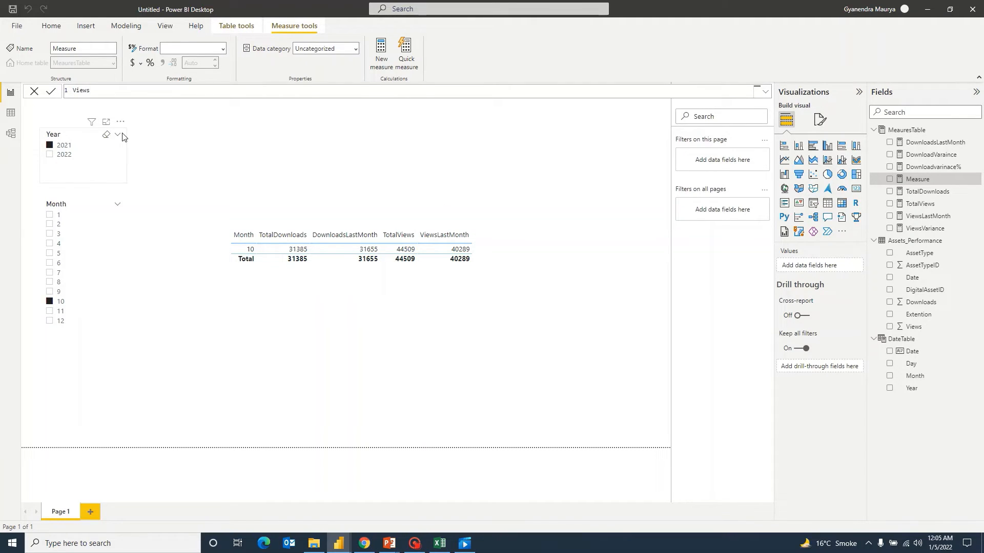
{"action": "type", "text": "Varia"}
{"action": "type", "text": "a"}
{"action": "type", "text": "Div"}
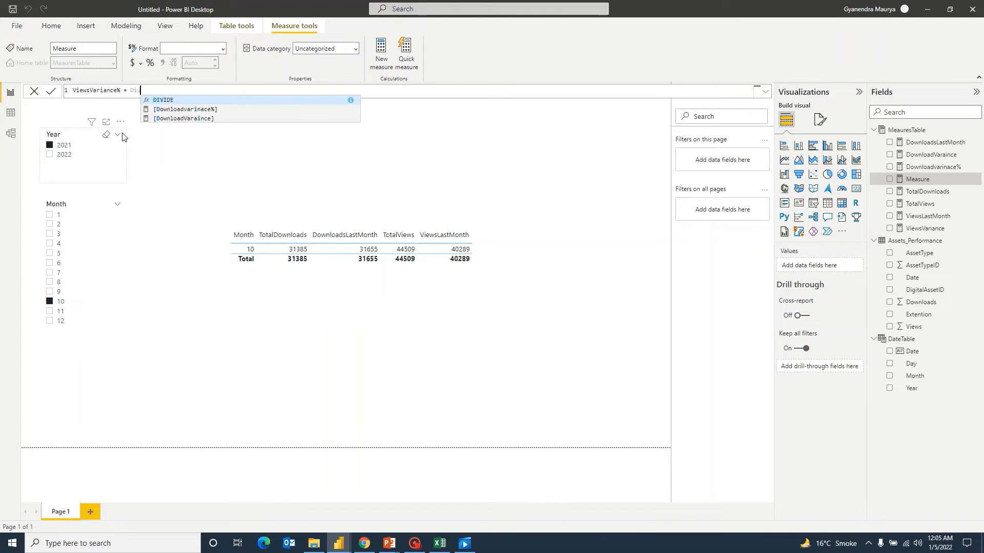
{"action": "key", "text": "Tab"}
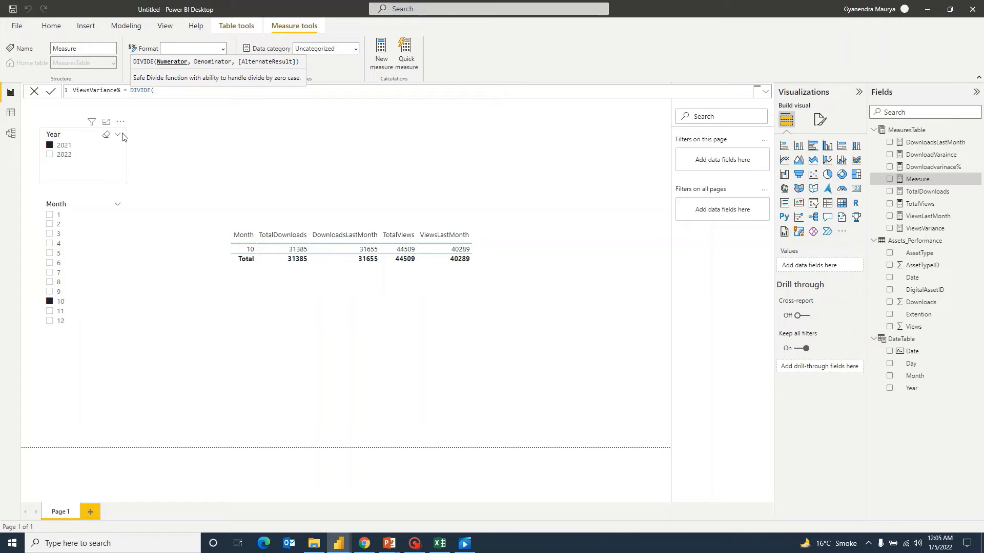
{"action": "type", "text": "View"}
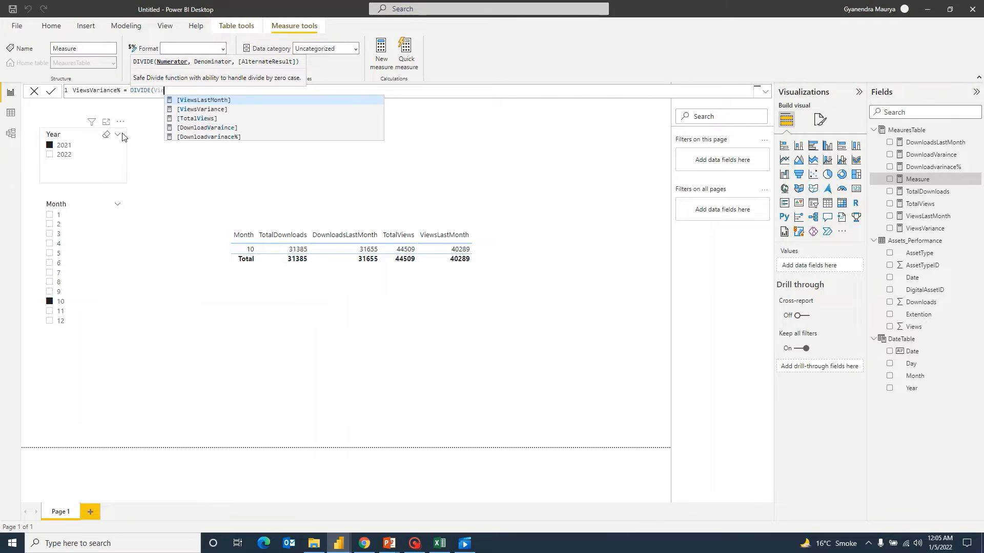
{"action": "key", "text": "Down"}
{"action": "key", "text": "Tab"}
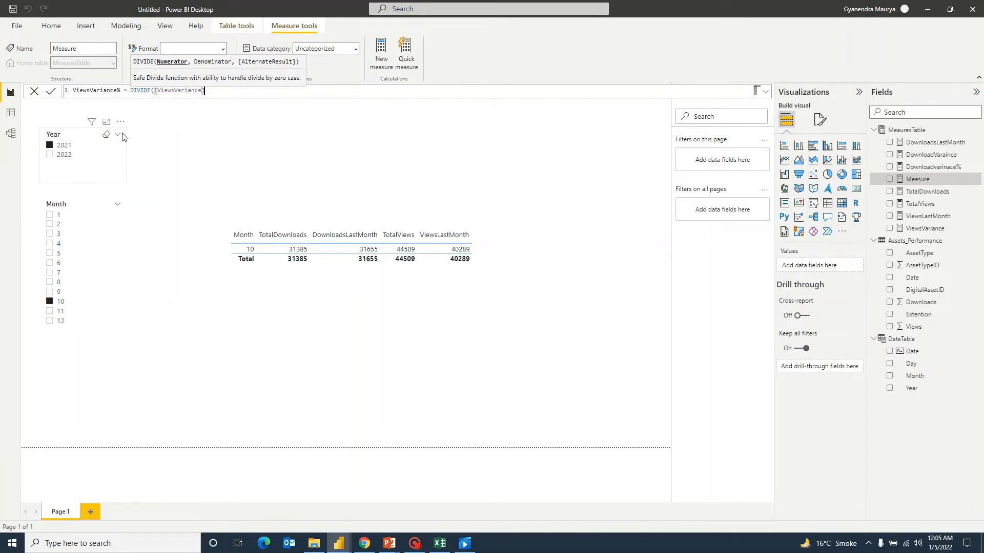
{"action": "type", "text": ",view"}
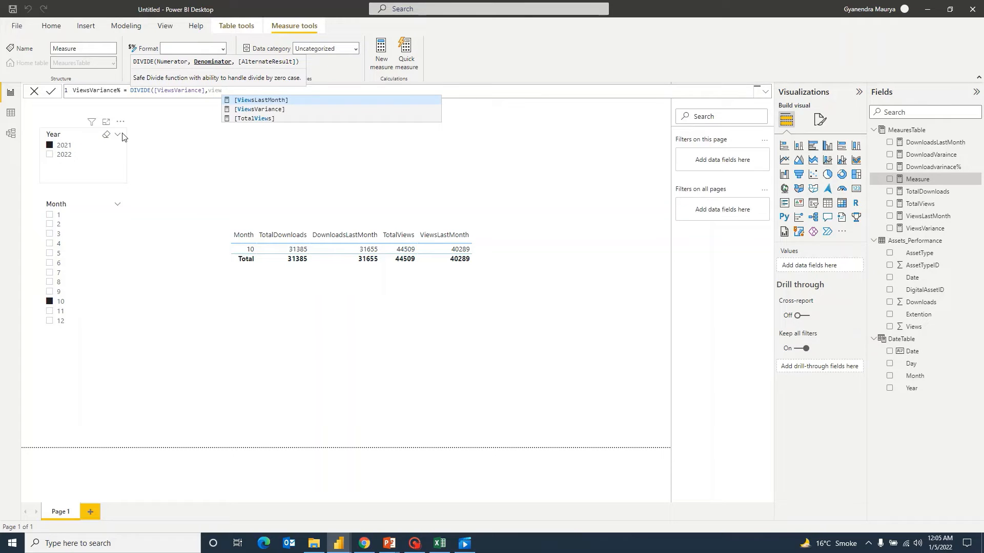
{"action": "key", "text": "Tab"}
{"action": "type", "text": ")"}
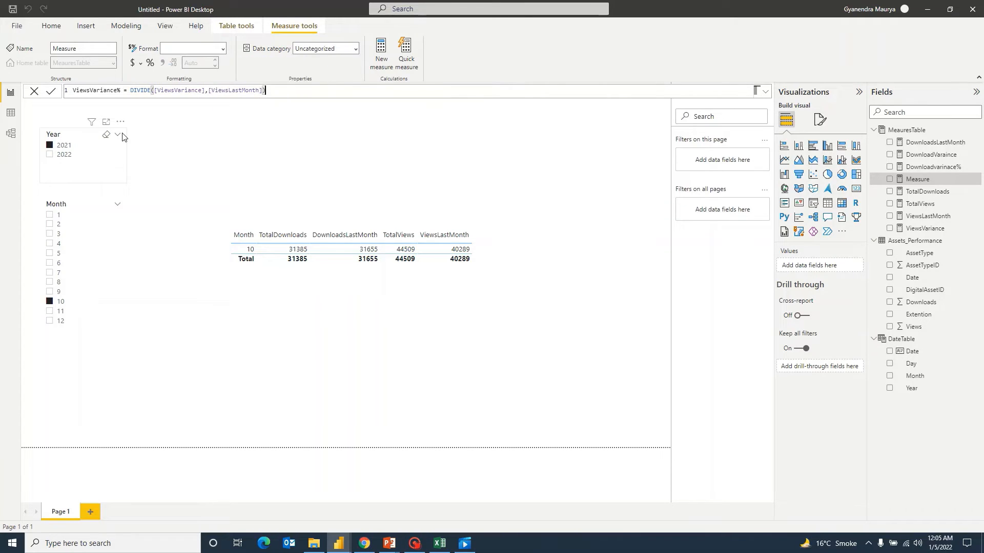
{"action": "key", "text": "Return"}
{"action": "left_click", "coordinate": [362, 159]}
Step: Delete the table visual and add an empty card visual near the top of the page, beside the Year slicer
{"action": "left_click", "coordinate": [512, 260]}
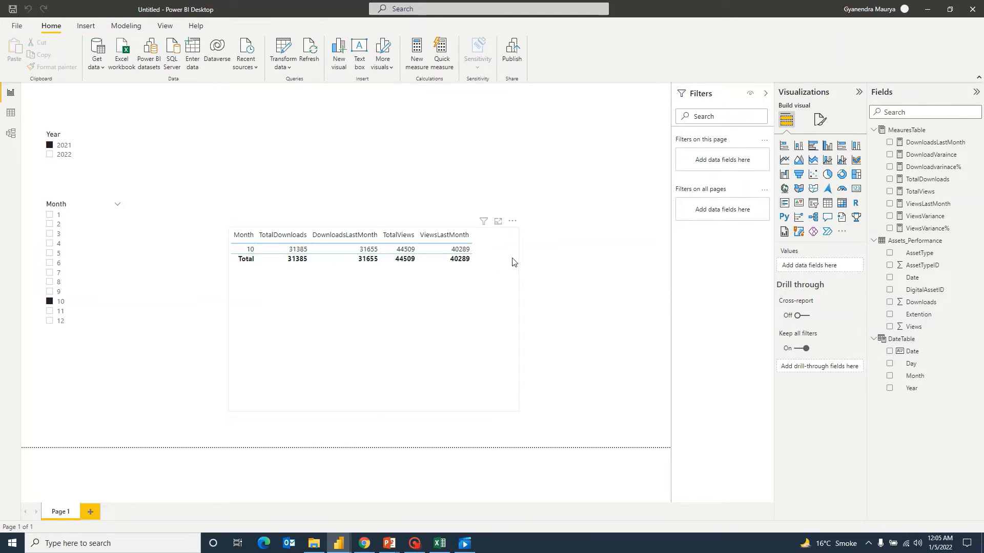
{"action": "key", "text": "Delete"}
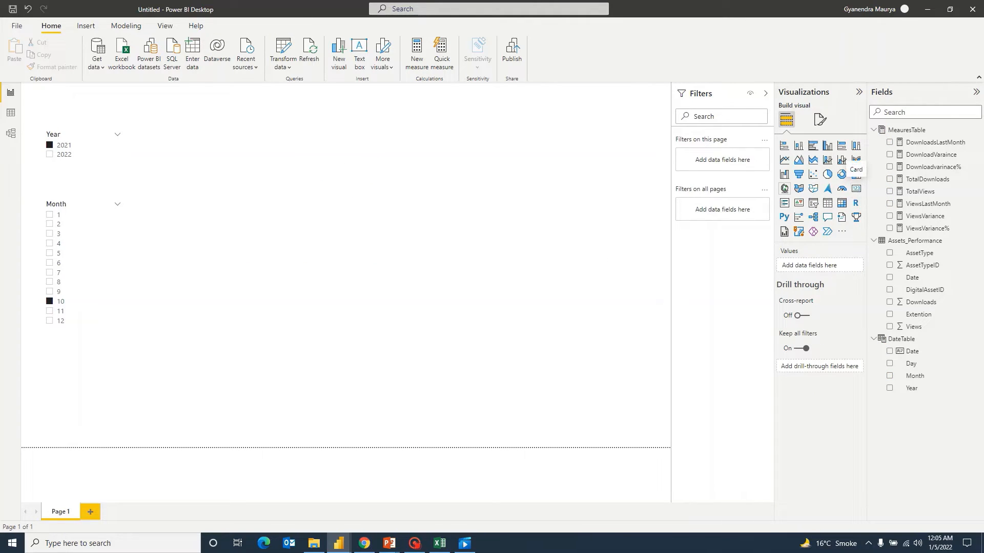
{"action": "left_click", "coordinate": [855, 190]}
{"action": "left_click_drag", "start_coordinate": [217, 128], "coordinate": [262, 139]}
{"action": "left_click_drag", "start_coordinate": [288, 204], "coordinate": [446, 229]}
{"action": "left_click_drag", "start_coordinate": [352, 136], "coordinate": [309, 132]}
{"action": "left_click_drag", "start_coordinate": [407, 175], "coordinate": [365, 175]}
Step: Duplicate the empty card and place the copy to the right of the original
{"action": "key", "text": "ctrl+c"}
{"action": "key", "text": "ctrl+v"}
{"action": "left_click_drag", "start_coordinate": [292, 161], "coordinate": [541, 165]}
Step: Assign the TotalDownloads measure to the first card and TotalViews to the second card
{"action": "left_click", "coordinate": [275, 166]}
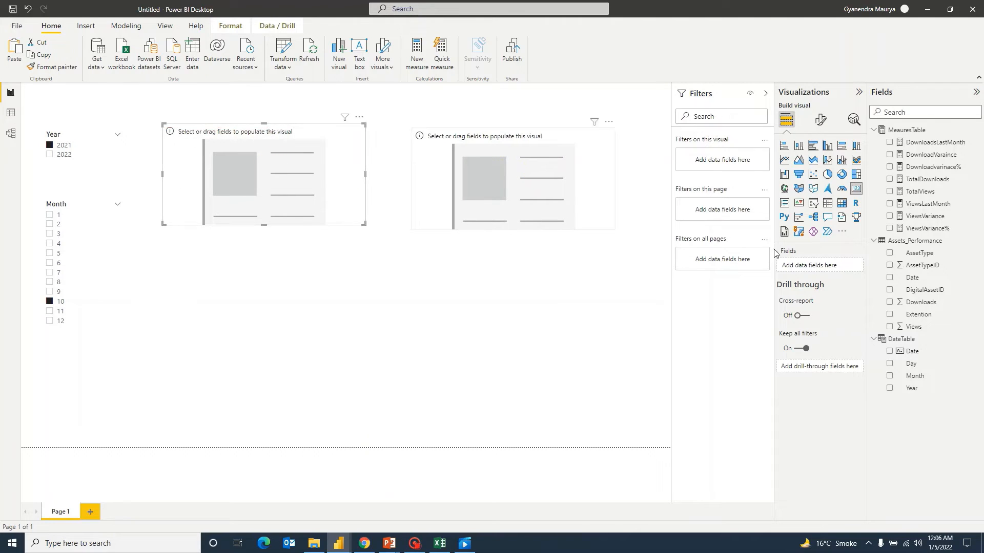
{"action": "left_click", "coordinate": [890, 179]}
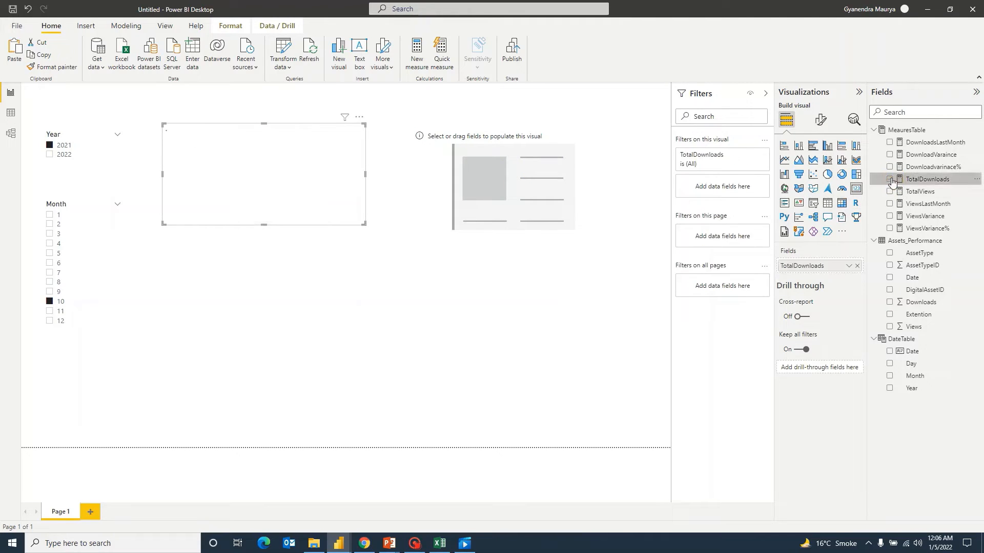
{"action": "left_click", "coordinate": [562, 182]}
{"action": "left_click", "coordinate": [890, 191]}
Step: Turn off the category label on both the TotalDownloads and TotalViews cards
{"action": "left_click", "coordinate": [303, 180]}
{"action": "left_click", "coordinate": [472, 176], "text": "ctrl"}
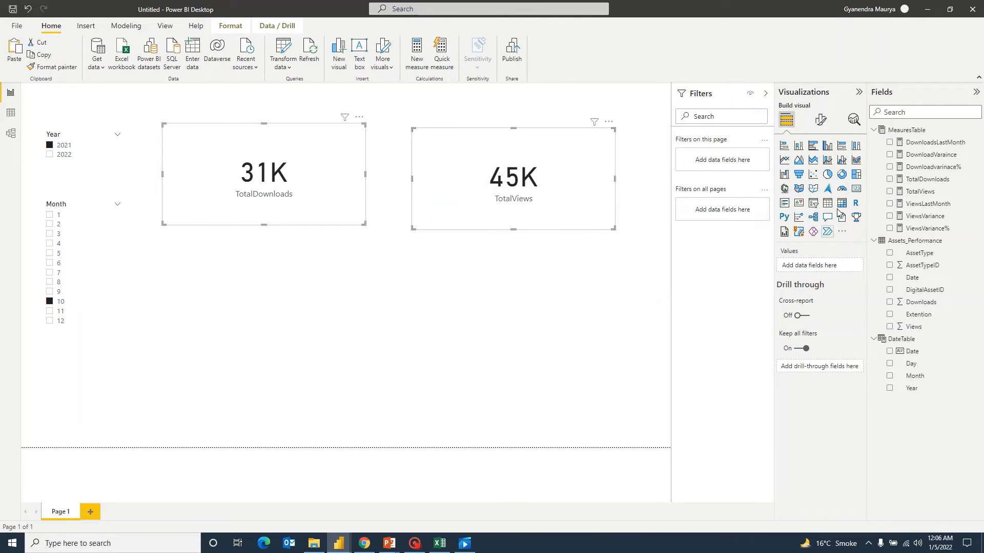
{"action": "left_click", "coordinate": [820, 120]}
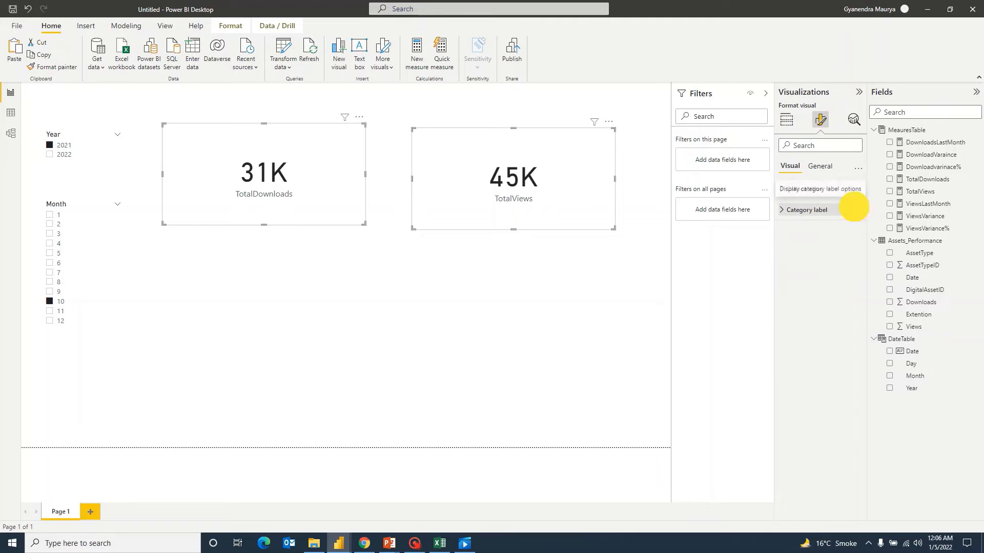
{"action": "left_click", "coordinate": [854, 211]}
Step: Turn on the title of the TotalDownloads card, set its text to Downloads and center it
{"action": "left_click", "coordinate": [417, 218], "text": "ctrl"}
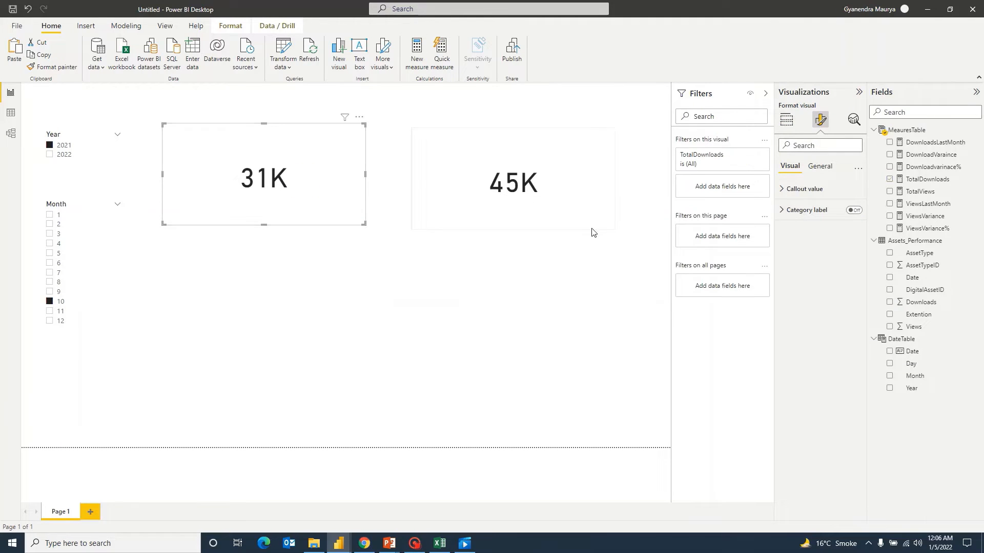
{"action": "left_click", "coordinate": [820, 165]}
{"action": "left_click", "coordinate": [784, 189]}
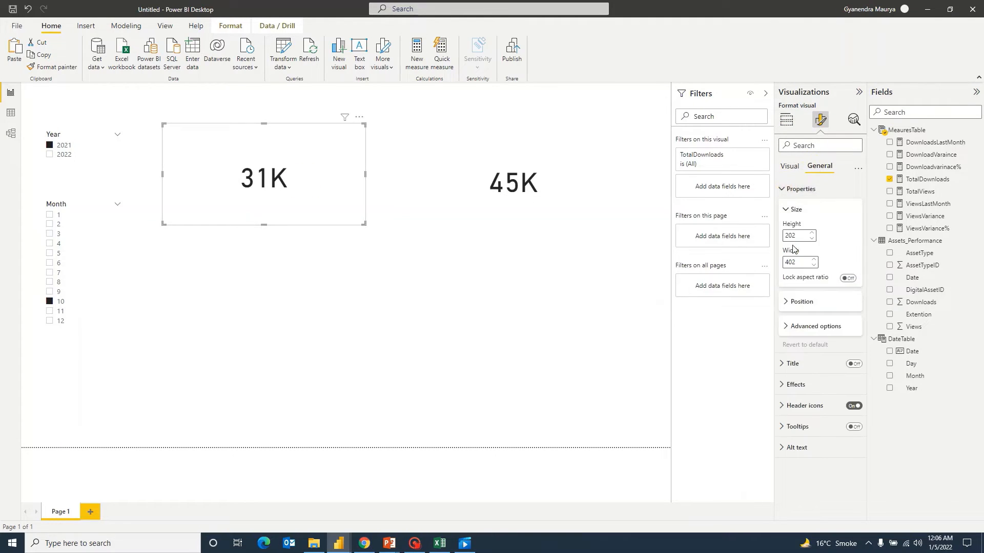
{"action": "left_click", "coordinate": [784, 188]}
{"action": "left_click", "coordinate": [854, 210]}
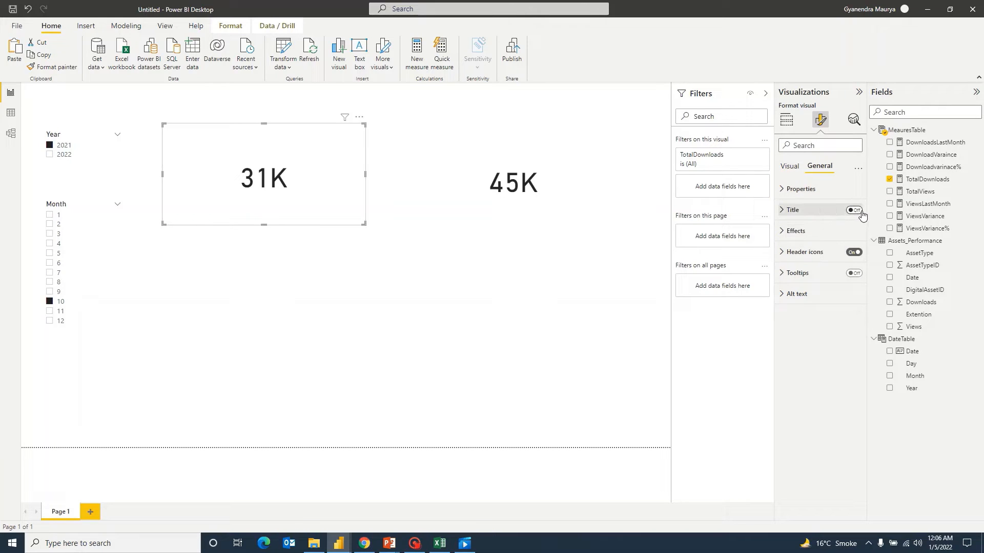
{"action": "left_click", "coordinate": [782, 210]}
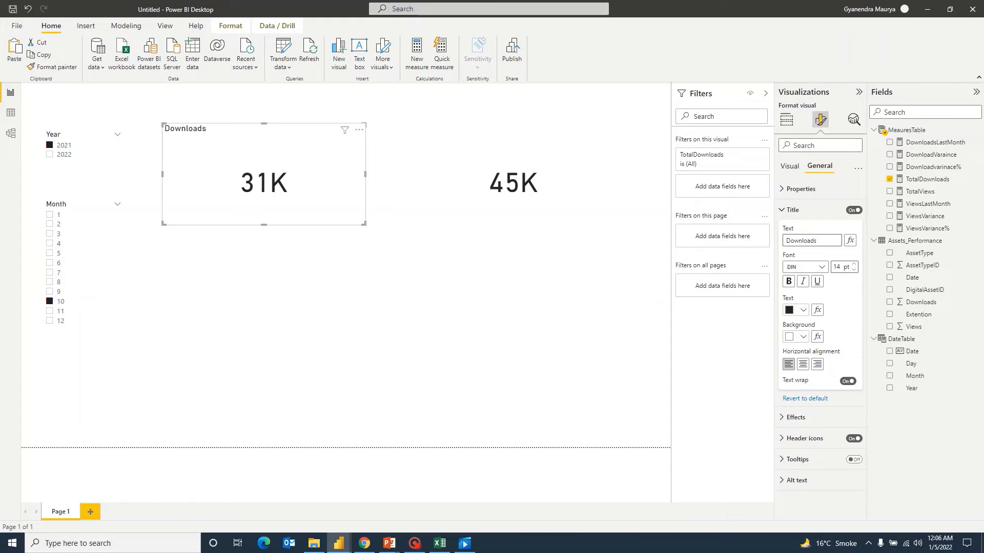
{"action": "left_click", "coordinate": [803, 364]}
Step: Turn on the title of the TotalViews card, set its text to Views and center it
{"action": "left_click", "coordinate": [522, 165]}
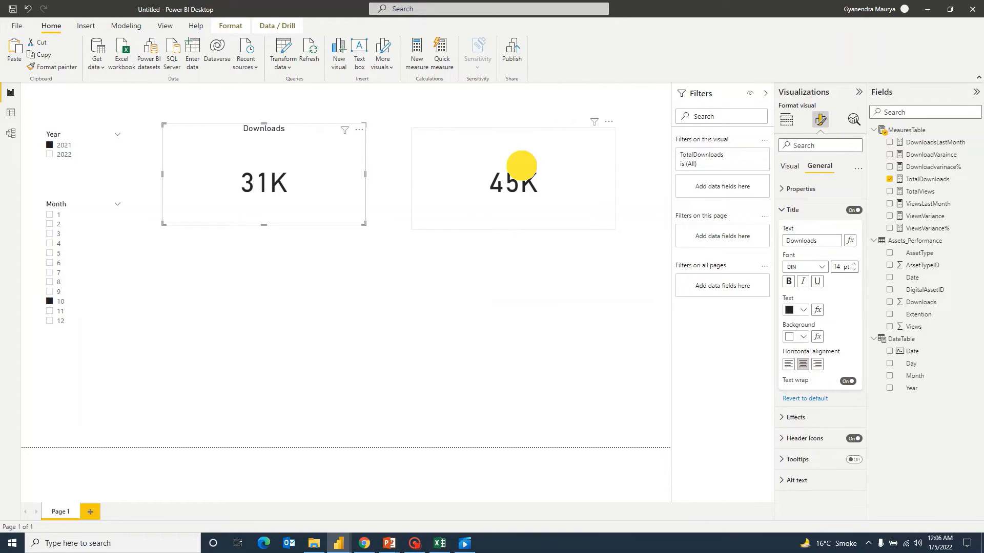
{"action": "left_click", "coordinate": [815, 240]}
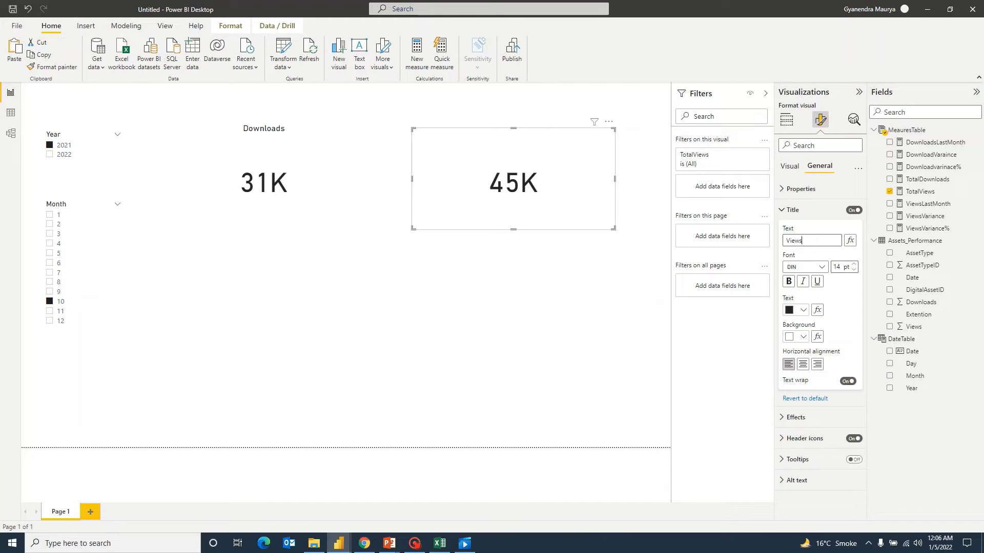
{"action": "left_click", "coordinate": [802, 365]}
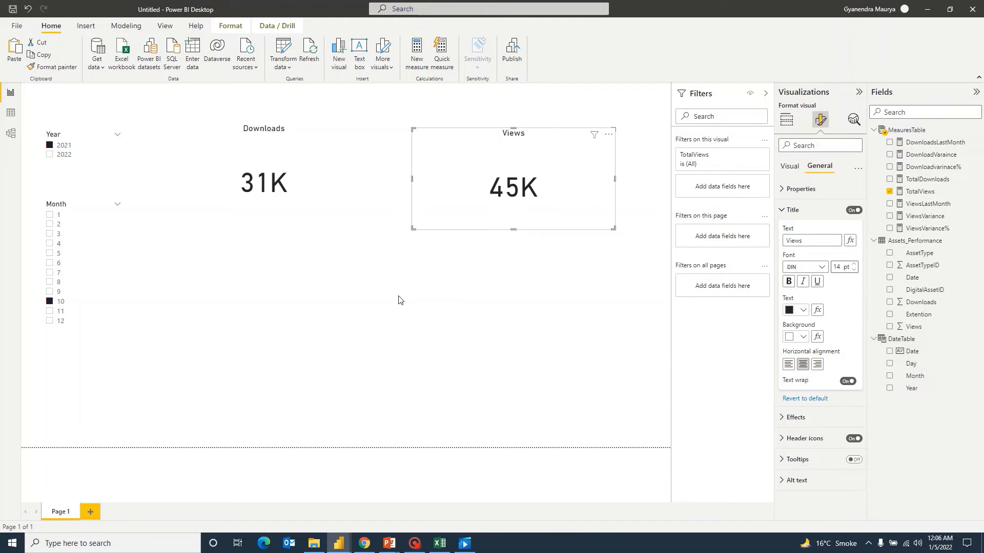
{"action": "left_click", "coordinate": [444, 309]}
Step: Turn on the visual border and shadow for both the Views and Downloads cards
{"action": "left_click", "coordinate": [464, 136]}
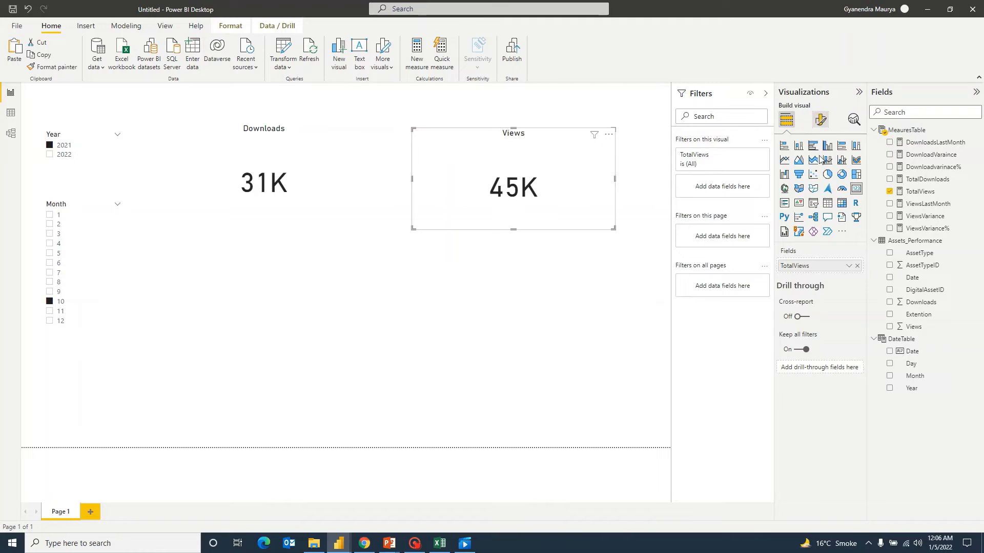
{"action": "left_click", "coordinate": [820, 119]}
{"action": "left_click", "coordinate": [819, 166]}
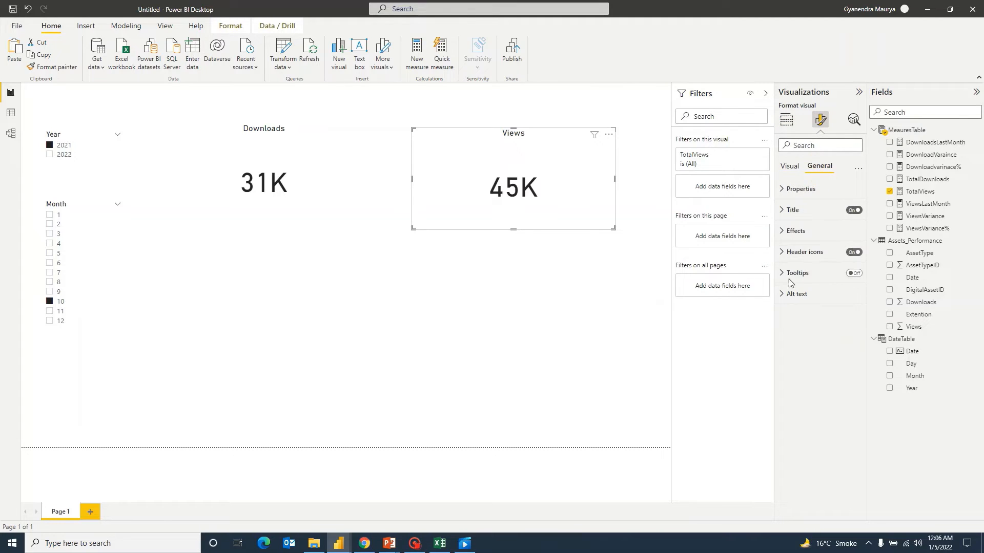
{"action": "left_click", "coordinate": [792, 231]}
{"action": "left_click", "coordinate": [849, 335]}
{"action": "left_click", "coordinate": [848, 360]}
{"action": "left_click", "coordinate": [338, 163]}
{"action": "left_click", "coordinate": [849, 336]}
{"action": "left_click", "coordinate": [849, 360]}
{"action": "left_click", "coordinate": [83, 166], "text": "ctrl"}
{"action": "left_click", "coordinate": [98, 255], "text": "ctrl"}
{"action": "left_click", "coordinate": [820, 123]}
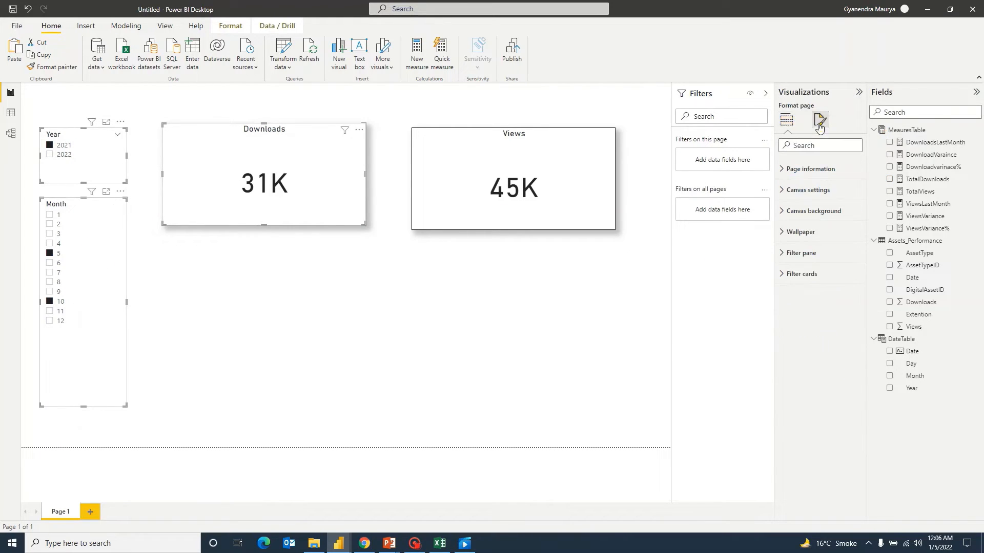
{"action": "left_click", "coordinate": [788, 125]}
Step: Turn on the visual border and shadow for the Year slicer and the Month slicer
{"action": "left_click", "coordinate": [95, 156]}
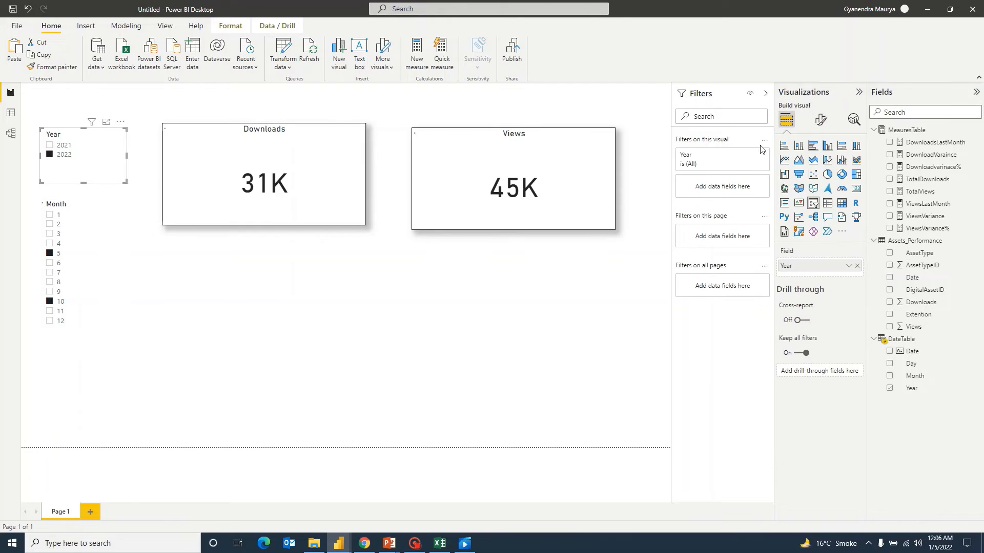
{"action": "left_click", "coordinate": [820, 120]}
{"action": "left_click", "coordinate": [812, 167]}
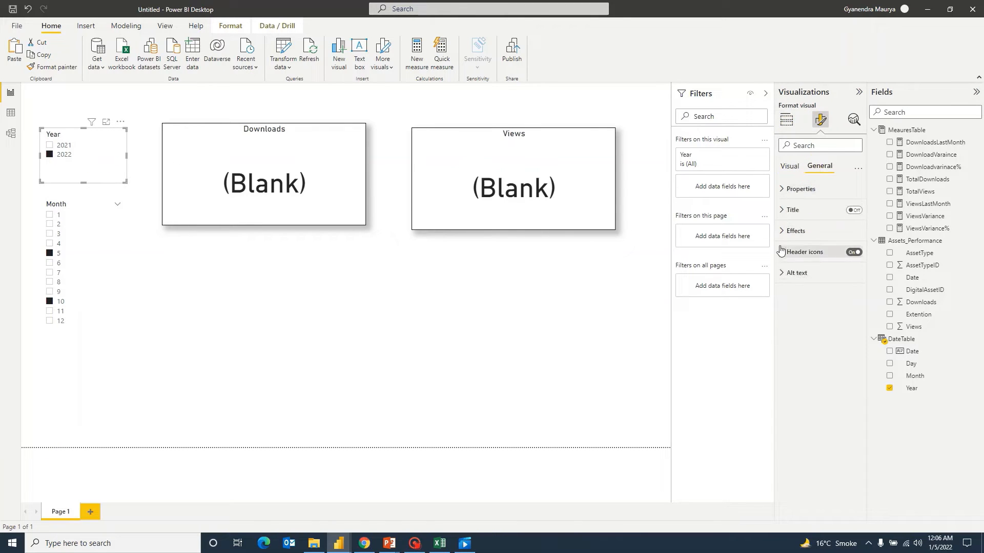
{"action": "left_click", "coordinate": [783, 233]}
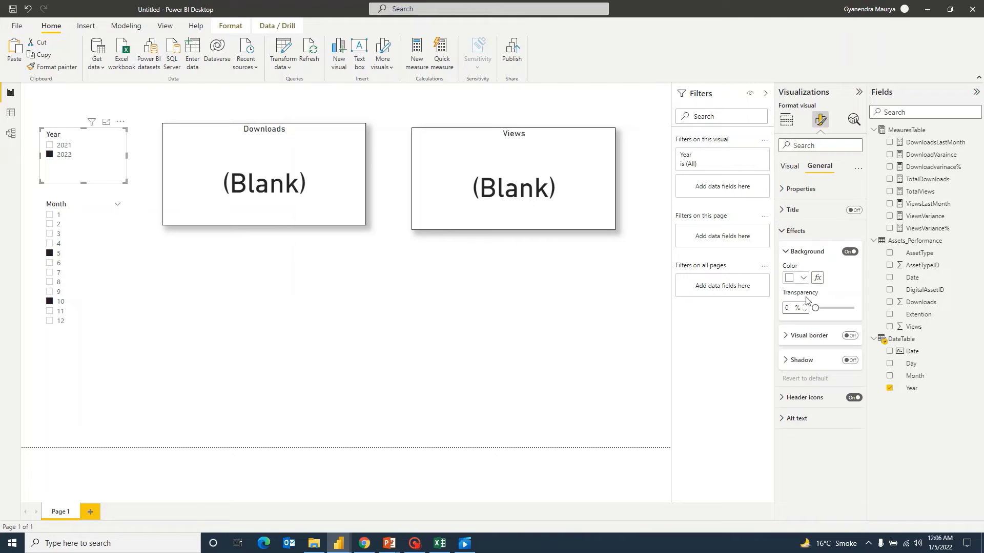
{"action": "left_click", "coordinate": [97, 224]}
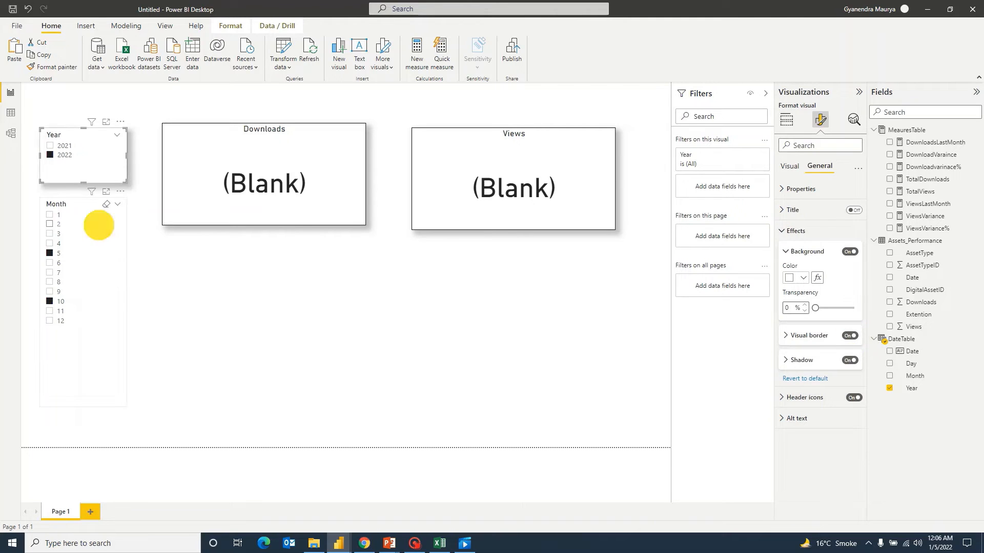
{"action": "left_click", "coordinate": [528, 345]}
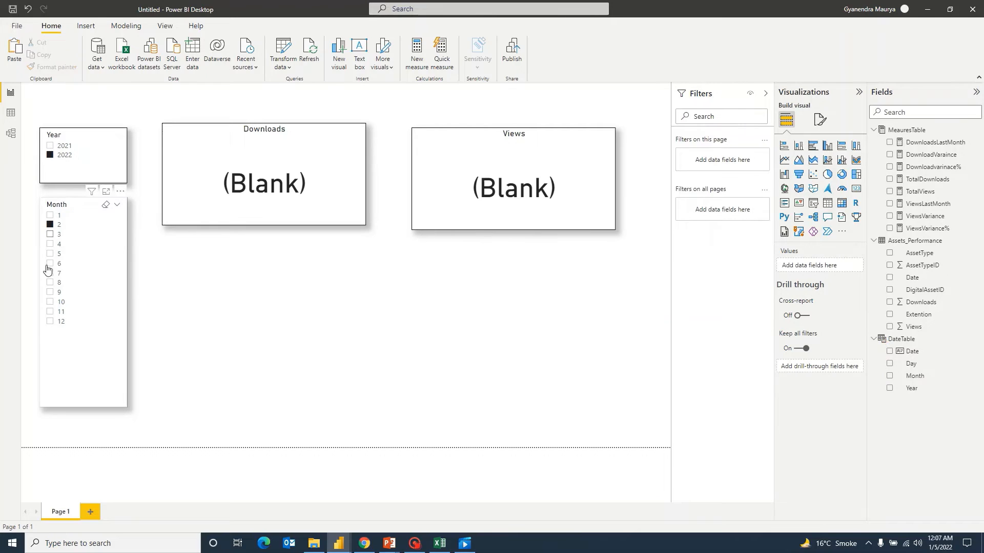
Step: Filter the report page to month 12 of year 2021 with the slicers
{"action": "left_click", "coordinate": [50, 321]}
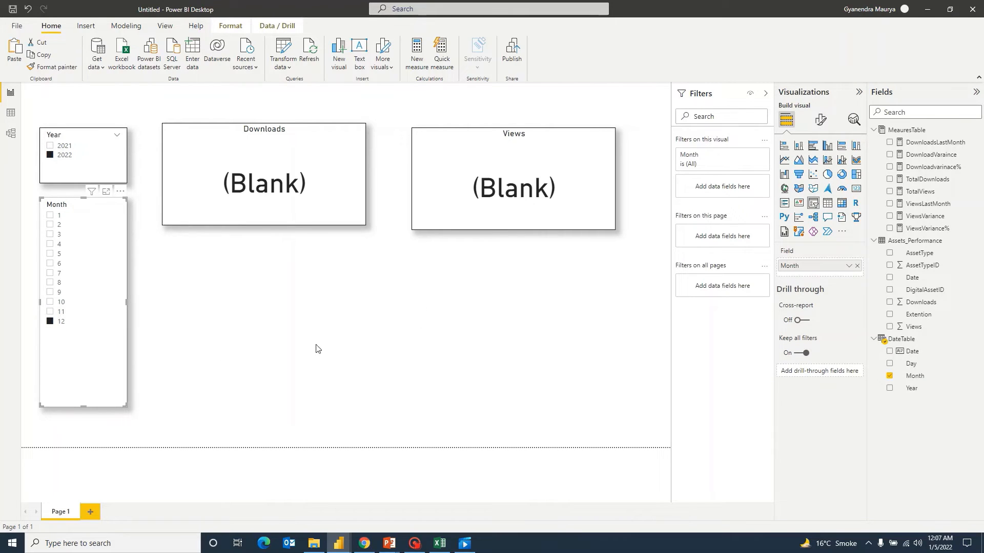
{"action": "left_click", "coordinate": [50, 146]}
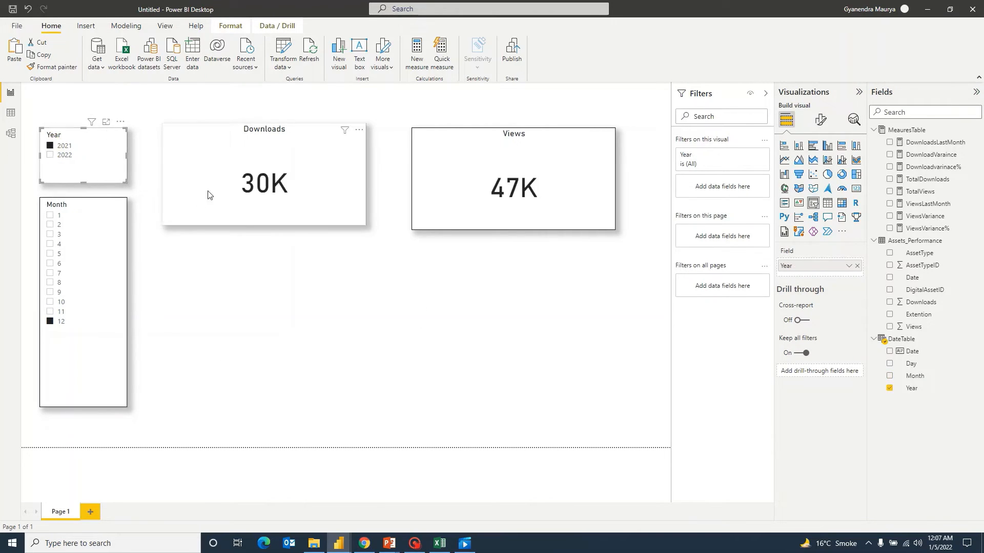
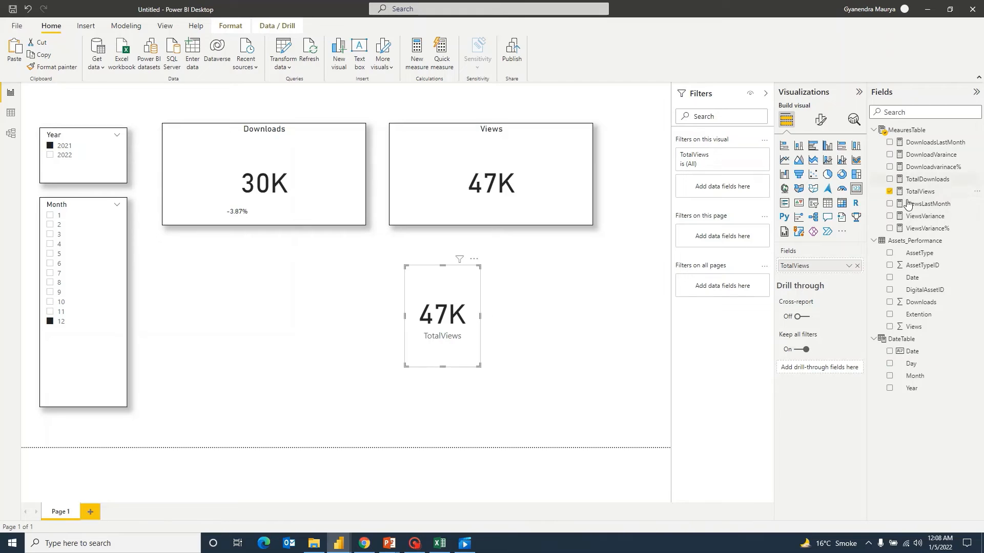
Step: Replace TotalViews with the ViewsVariance% measure in the small card below the Views card
{"action": "left_click", "coordinate": [890, 191]}
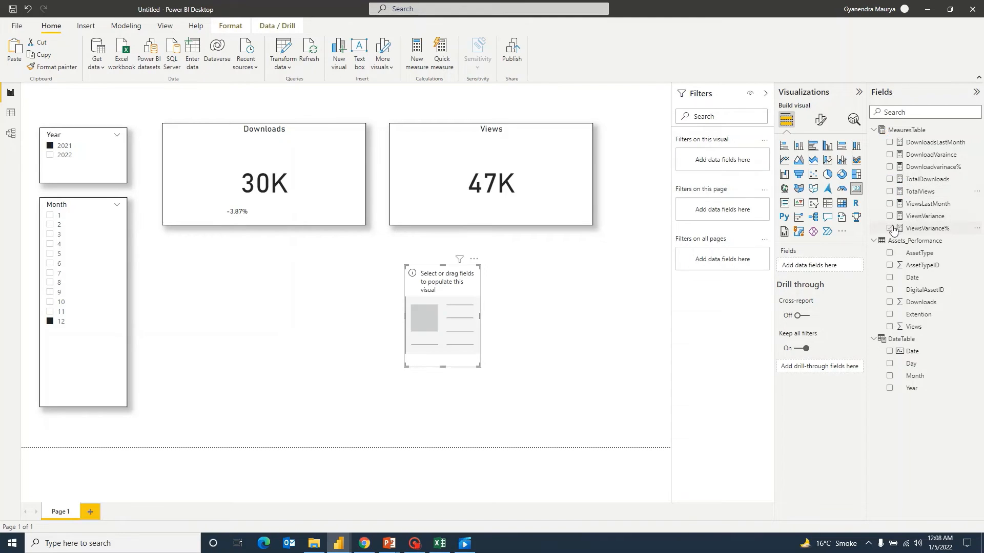
{"action": "left_click", "coordinate": [890, 229]}
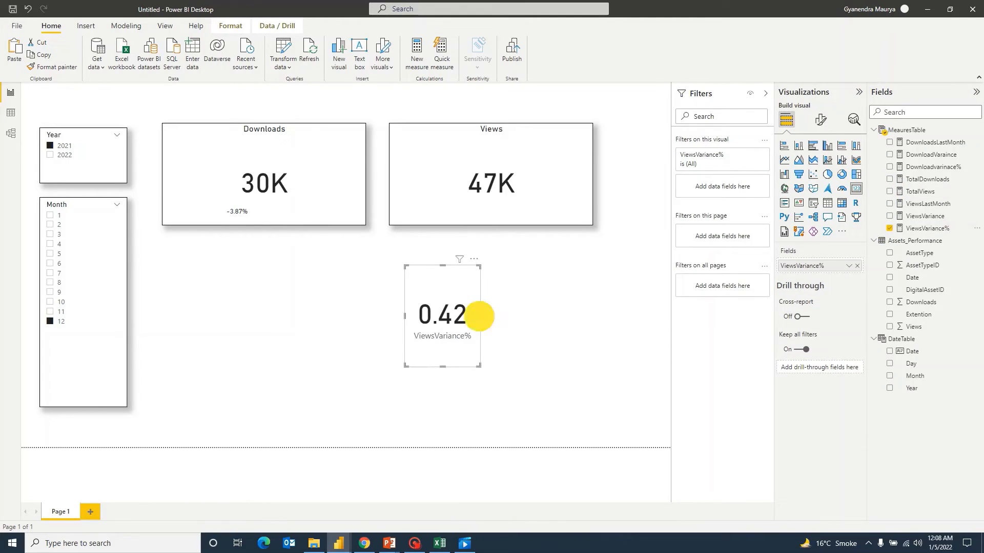
Step: Widen the ViewsVariance% card below the Views card and turn off its category label
{"action": "left_click_drag", "start_coordinate": [480, 316], "coordinate": [535, 317]}
{"action": "left_click", "coordinate": [820, 120]}
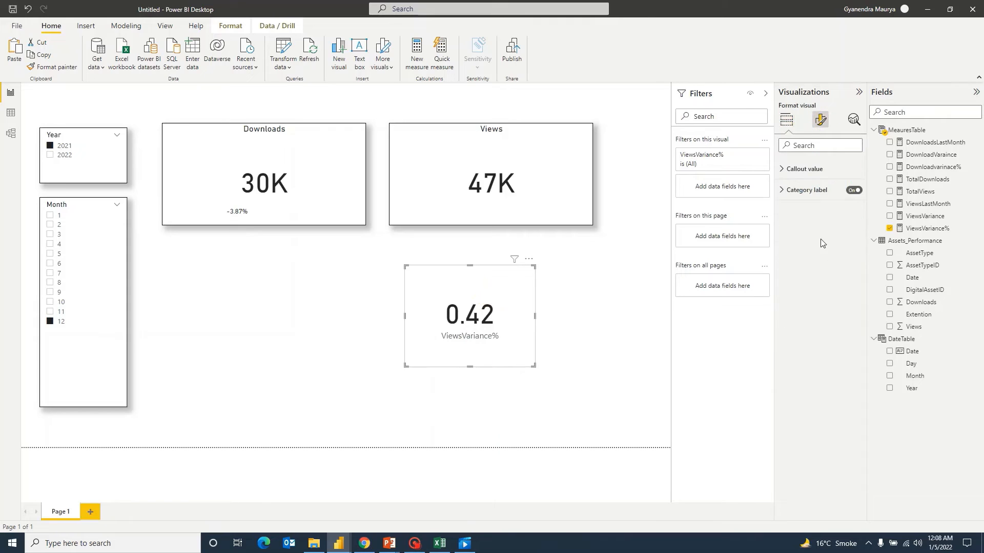
{"action": "left_click", "coordinate": [853, 210]}
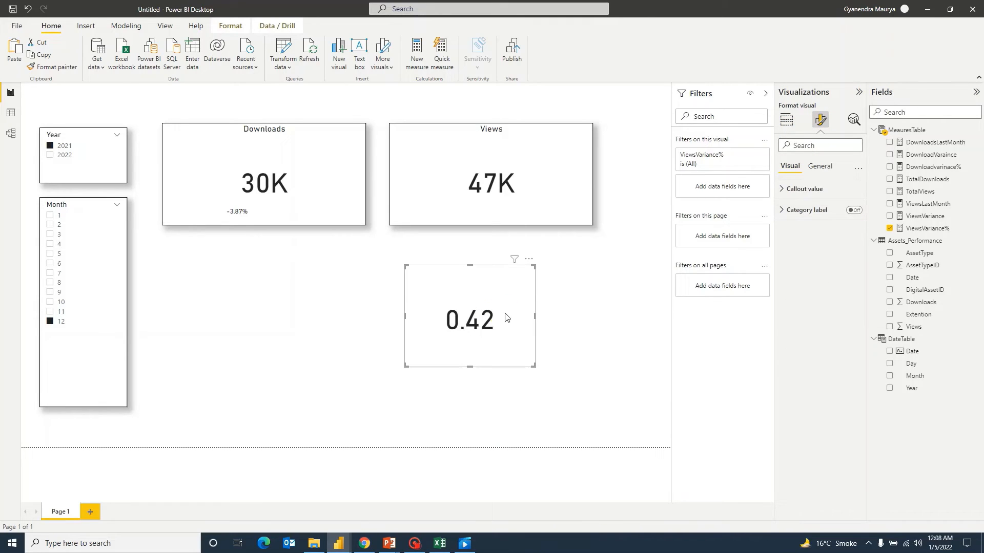
Step: Format the ViewsVariance% measure as a percentage
{"action": "left_click", "coordinate": [819, 165]}
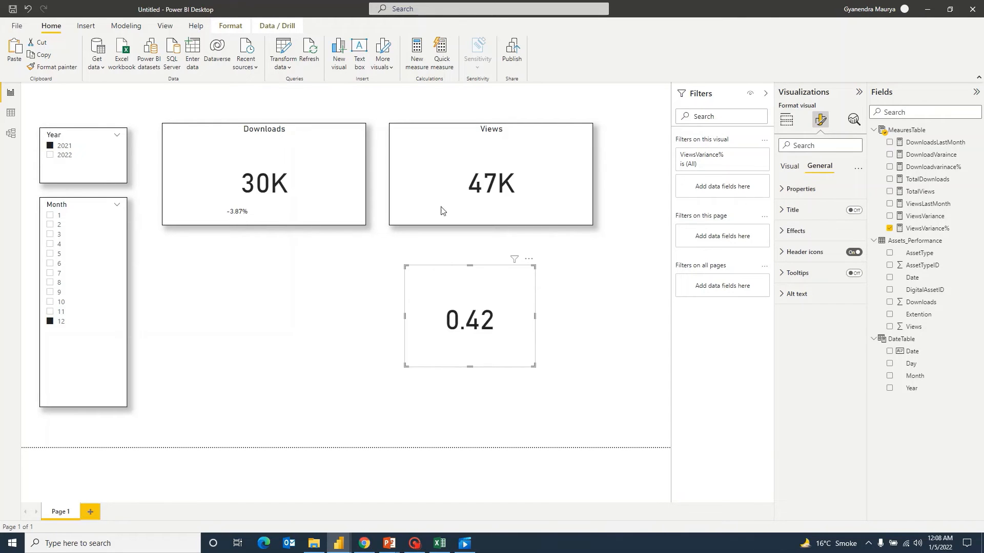
{"action": "left_click", "coordinate": [927, 228]}
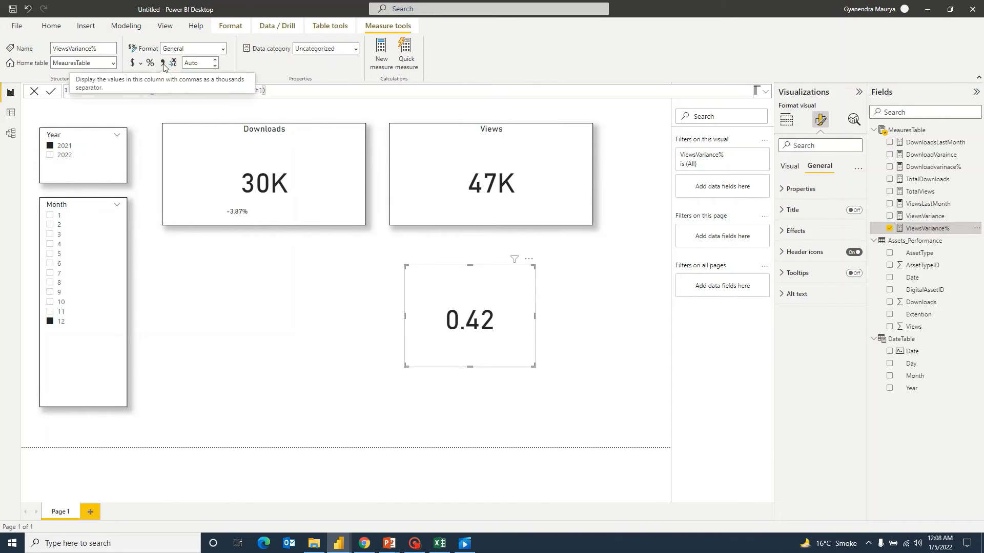
{"action": "left_click", "coordinate": [152, 63]}
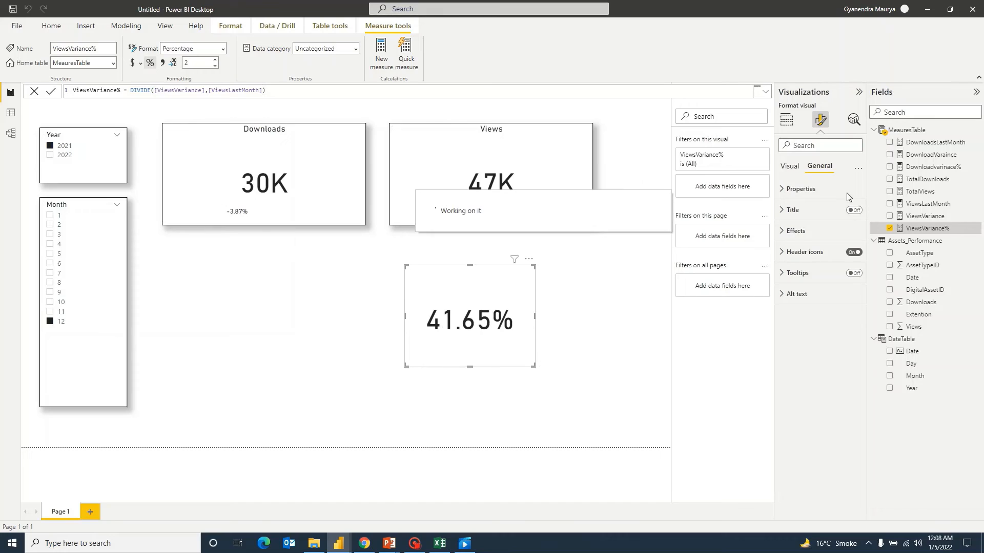
Step: Set the callout value font size of the ViewsVariance% card to 11 pt
{"action": "left_click", "coordinate": [789, 169]}
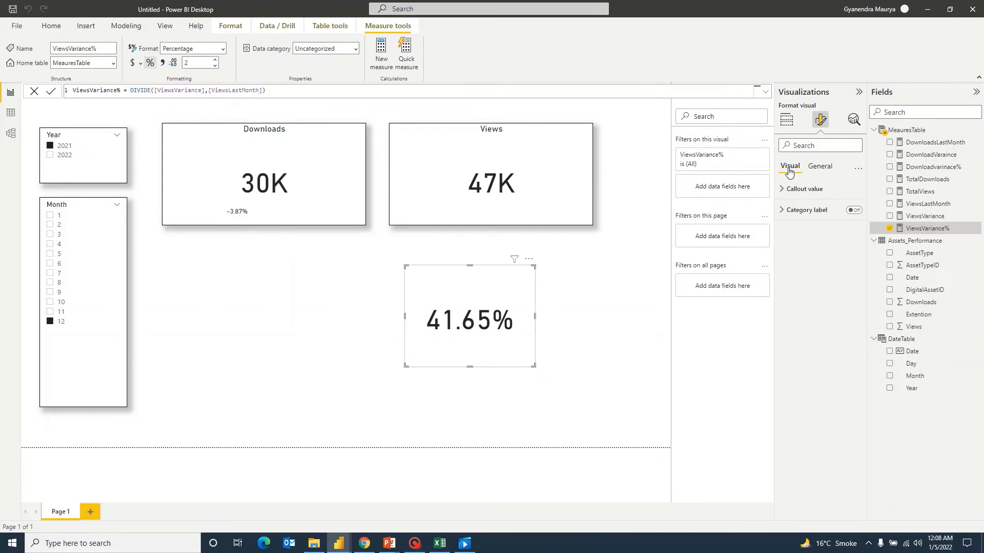
{"action": "left_click", "coordinate": [816, 190]}
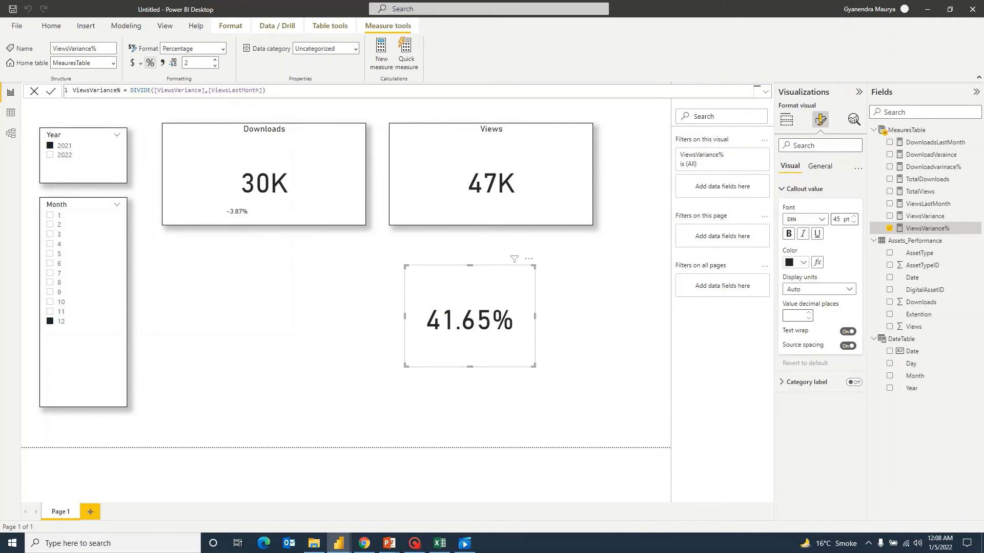
{"action": "left_click_drag", "start_coordinate": [840, 219], "coordinate": [808, 230]}
{"action": "type", "text": "11"}
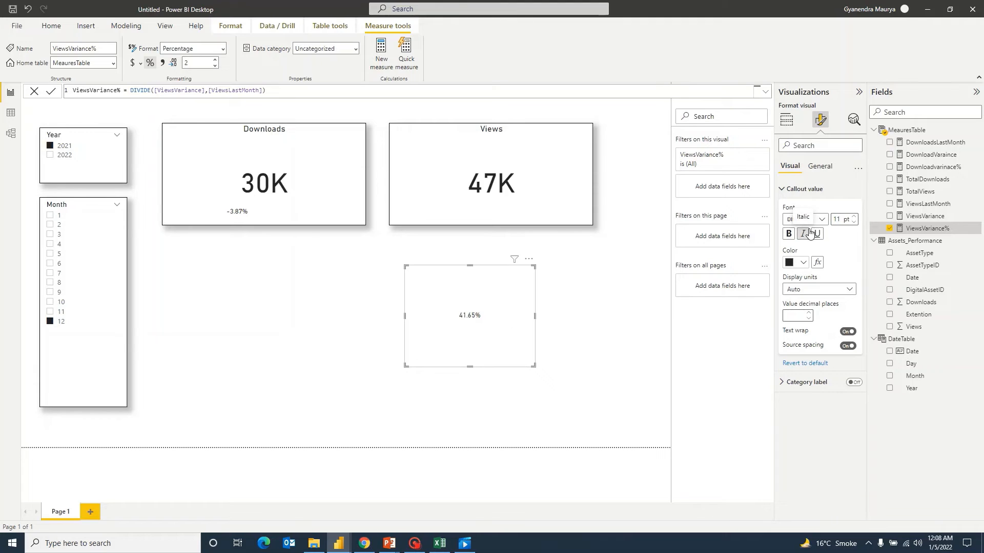
Step: Shrink the ViewsVariance% card, place it under the total inside the Views card, and send the Views card behind it
{"action": "left_click_drag", "start_coordinate": [533, 366], "coordinate": [475, 219]}
{"action": "left_click", "coordinate": [555, 182]}
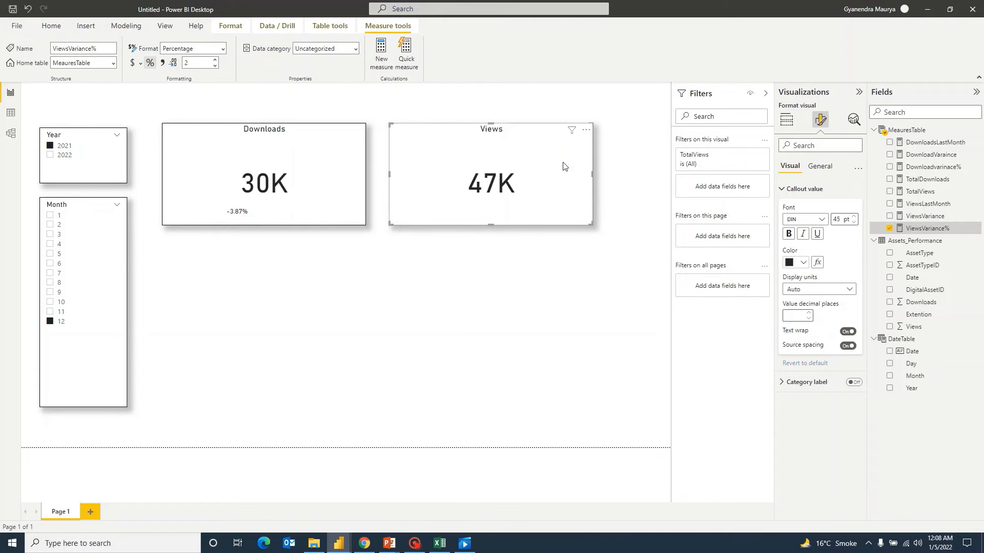
{"action": "left_click", "coordinate": [240, 27]}
{"action": "left_click", "coordinate": [221, 63]}
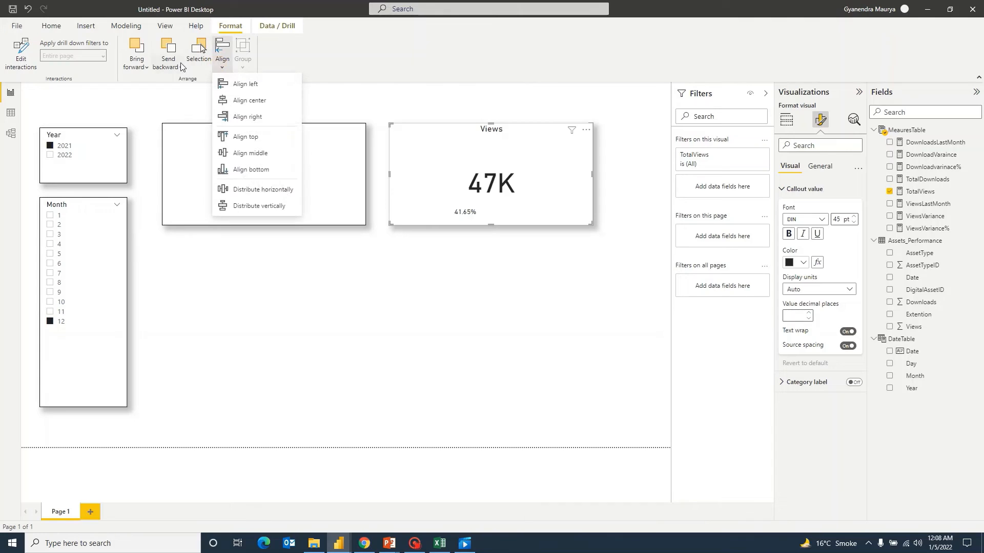
{"action": "left_click", "coordinate": [169, 65]}
{"action": "left_click", "coordinate": [186, 82]}
{"action": "left_click", "coordinate": [446, 302]}
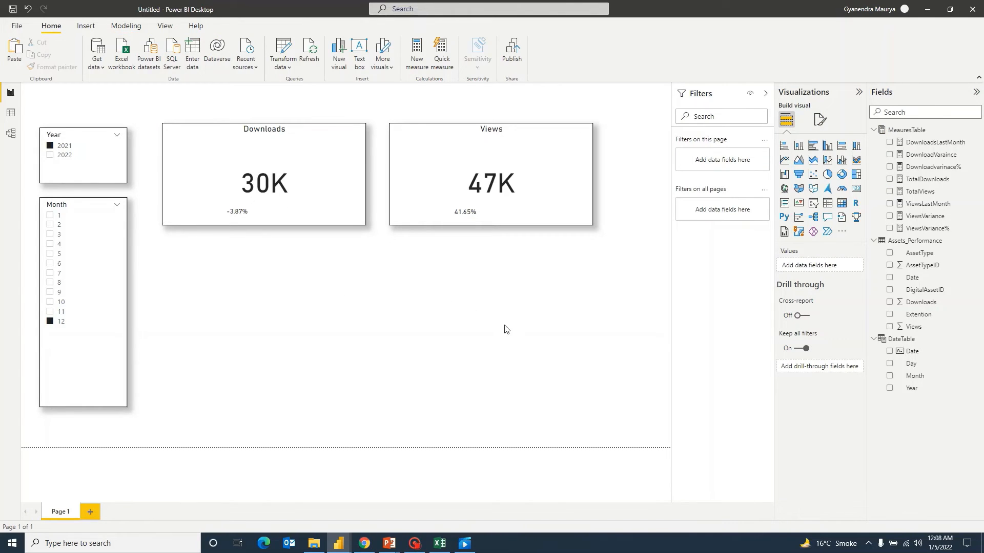
Step: Create a measure in MeauresTable with the formula Textonly = "From last Month"
{"action": "left_click", "coordinate": [907, 130]}
{"action": "left_click", "coordinate": [216, 53]}
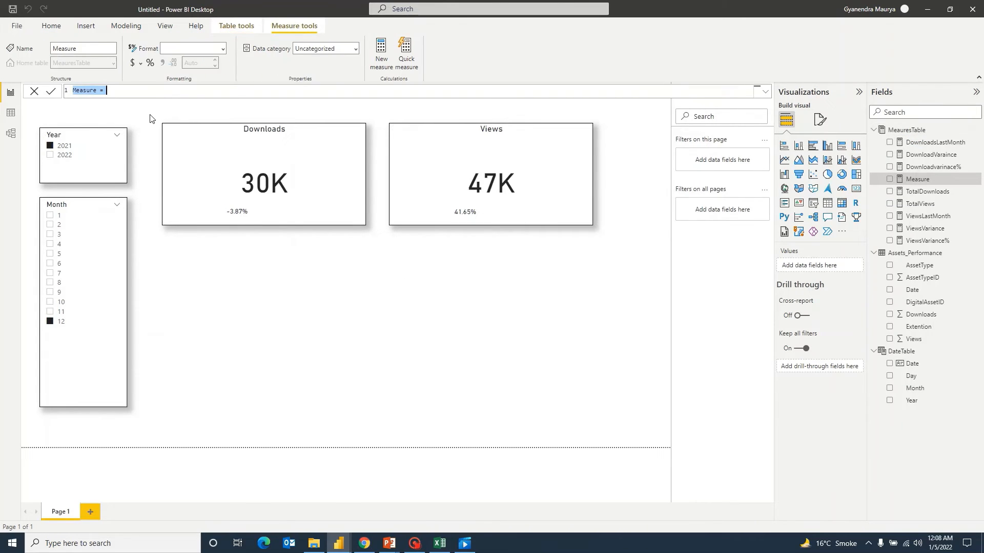
{"action": "type", "text": "Te"}
{"action": "type", "text": "xtOnly = \"Fro"}
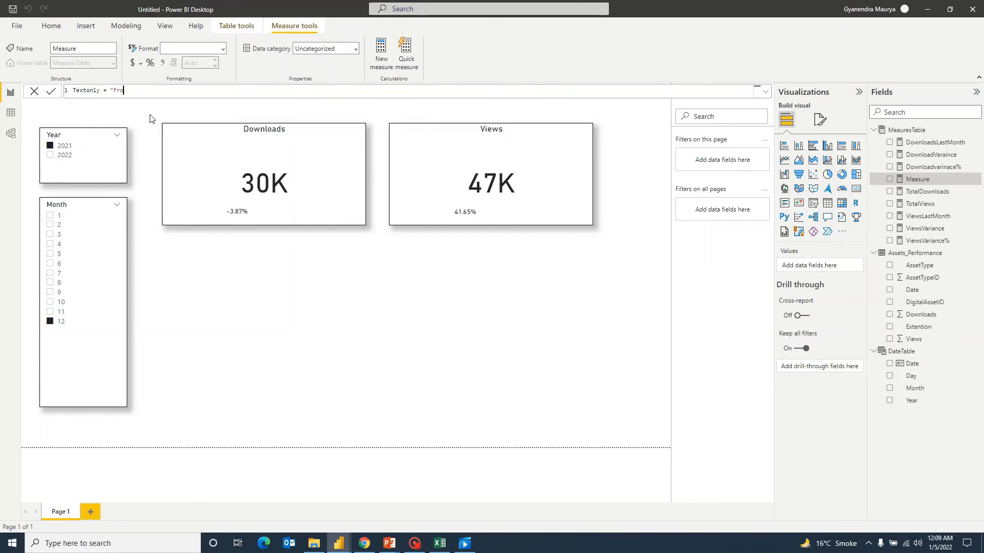
{"action": "type", "text": "m last Month"}
{"action": "key", "text": "Return"}
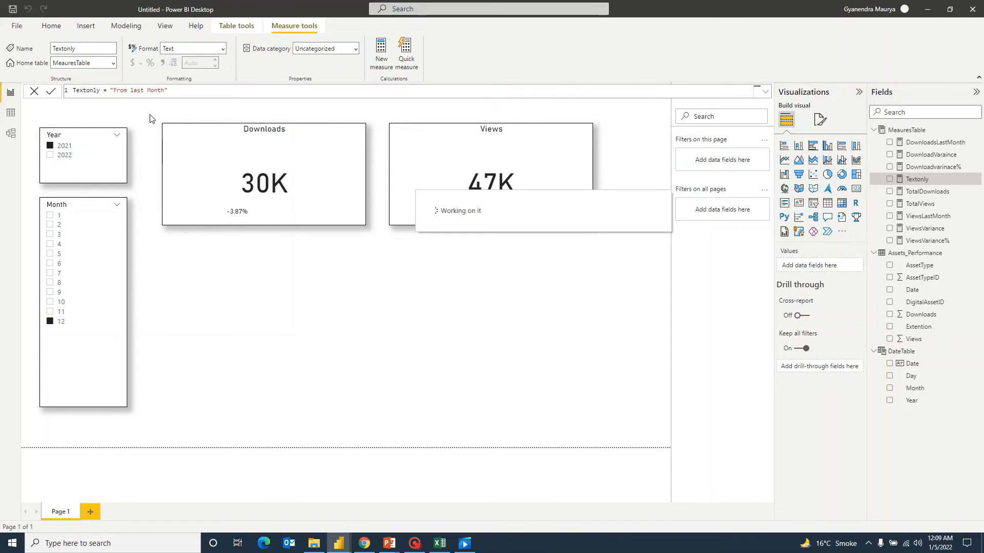
{"action": "left_click", "coordinate": [340, 287]}
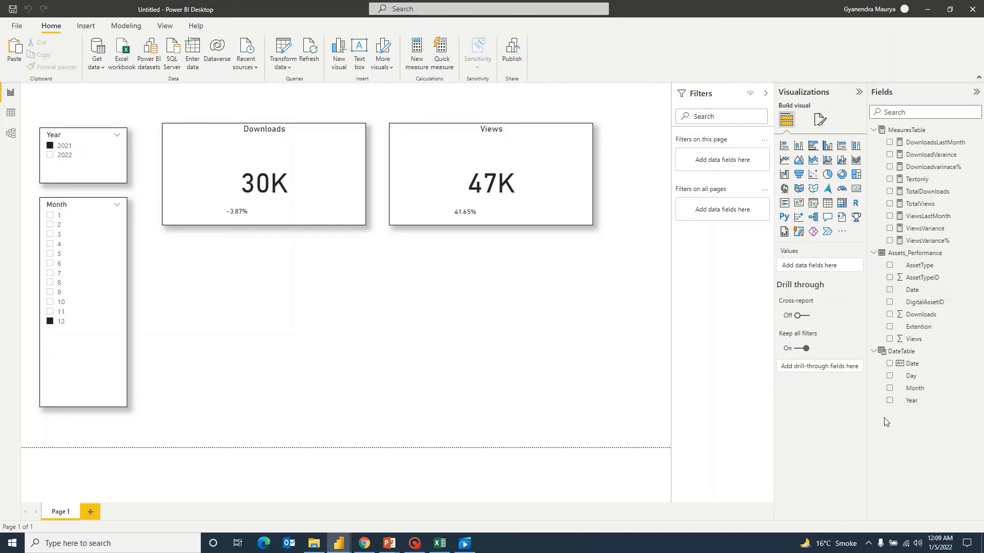
Step: Add a new card showing the Textonly measure and place it in the empty area below the Views card
{"action": "left_click", "coordinate": [857, 188]}
{"action": "left_click", "coordinate": [889, 179]}
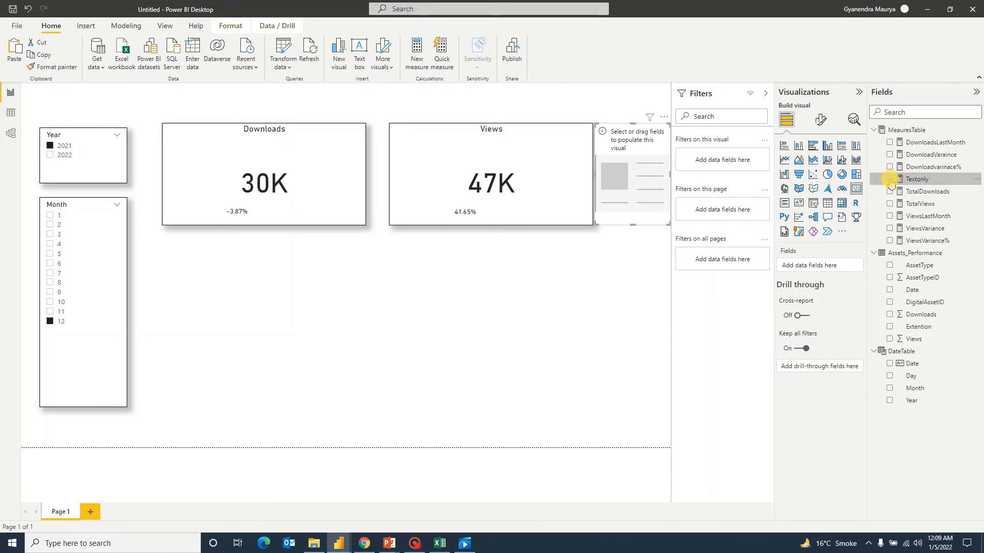
{"action": "left_click_drag", "start_coordinate": [649, 139], "coordinate": [393, 293]}
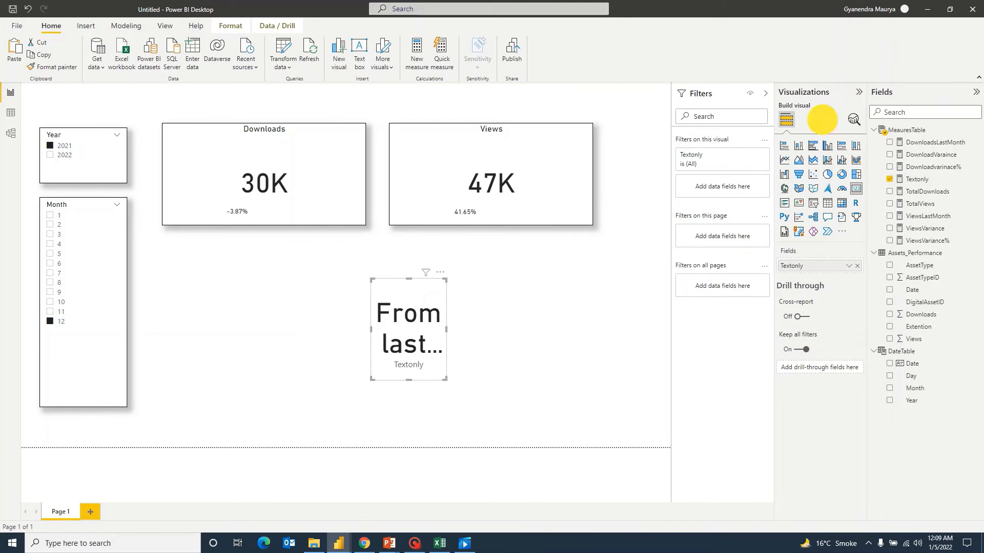
Step: Turn off the Textonly card's category label and set its callout value font size to 11 pt
{"action": "left_click", "coordinate": [820, 120]}
{"action": "left_click", "coordinate": [854, 210]}
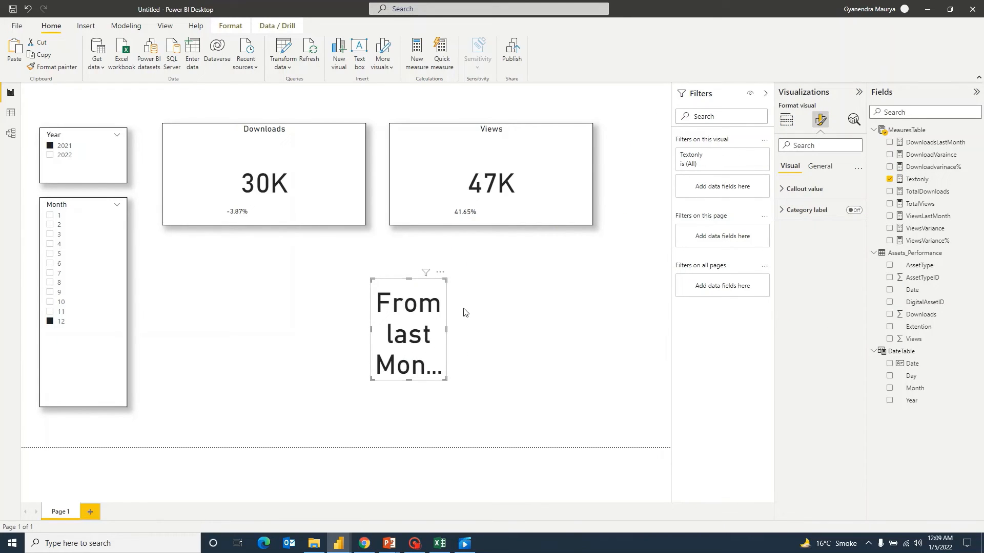
{"action": "left_click", "coordinate": [788, 191]}
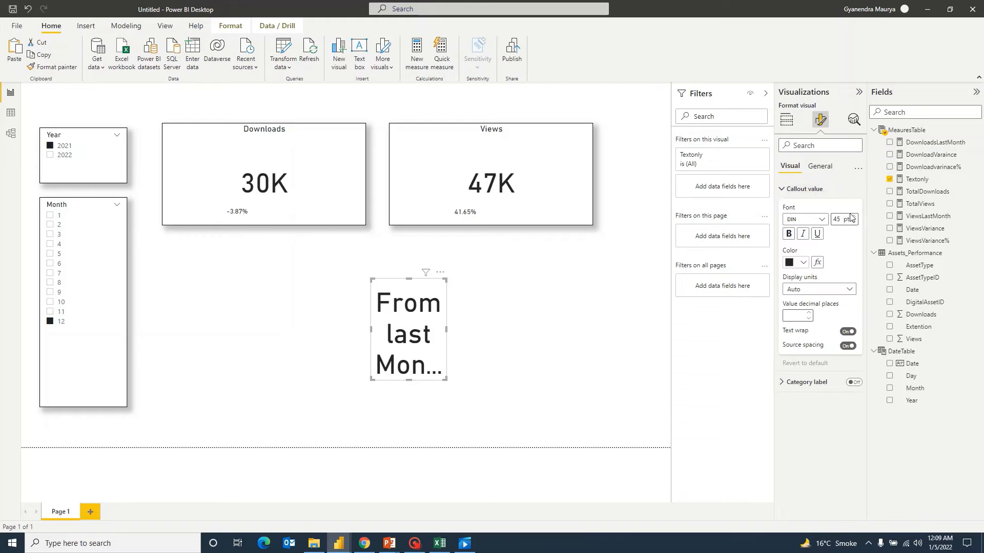
{"action": "left_click", "coordinate": [836, 219]}
{"action": "type", "text": "11"}
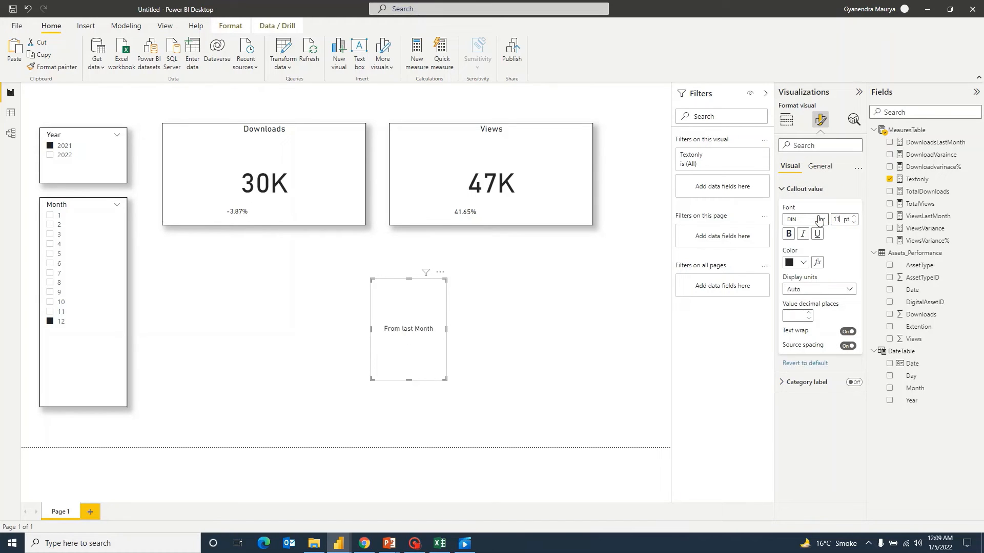
Step: Shrink the Textonly card, place it beside the Views percentage, and put a copy beside the Downloads percentage
{"action": "left_click_drag", "start_coordinate": [445, 378], "coordinate": [516, 213]}
{"action": "left_click_drag", "start_coordinate": [484, 293], "coordinate": [288, 205]}
{"action": "left_click", "coordinate": [394, 305]}
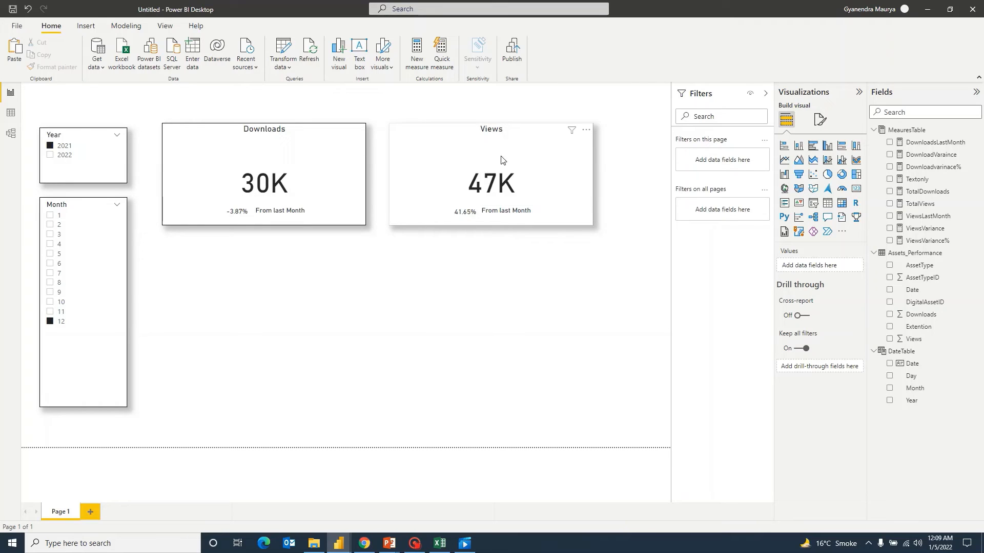
Step: Nudge the Textonly card inside the Views card slightly down to line up with the percentage
{"action": "left_click", "coordinate": [514, 214]}
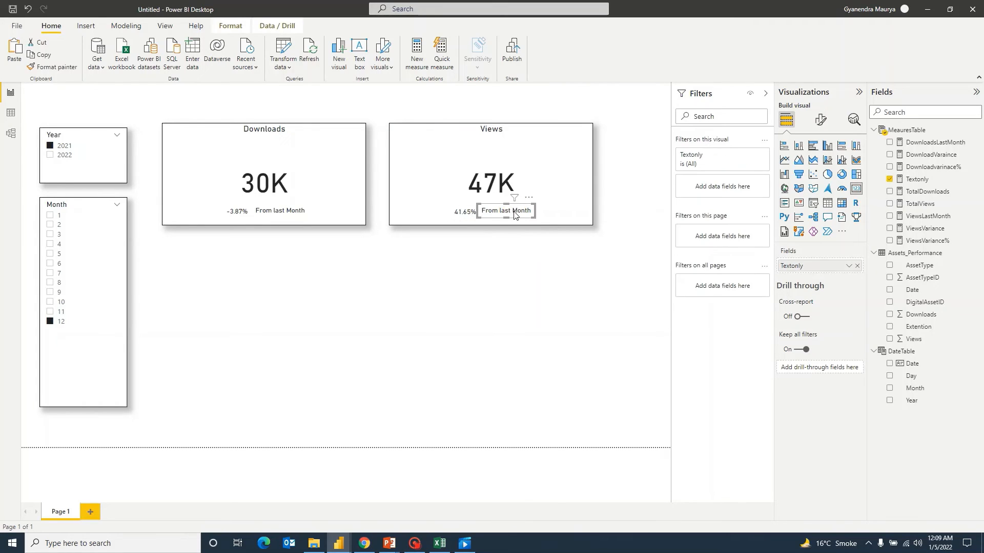
{"action": "left_click_drag", "start_coordinate": [514, 211], "coordinate": [514, 212]}
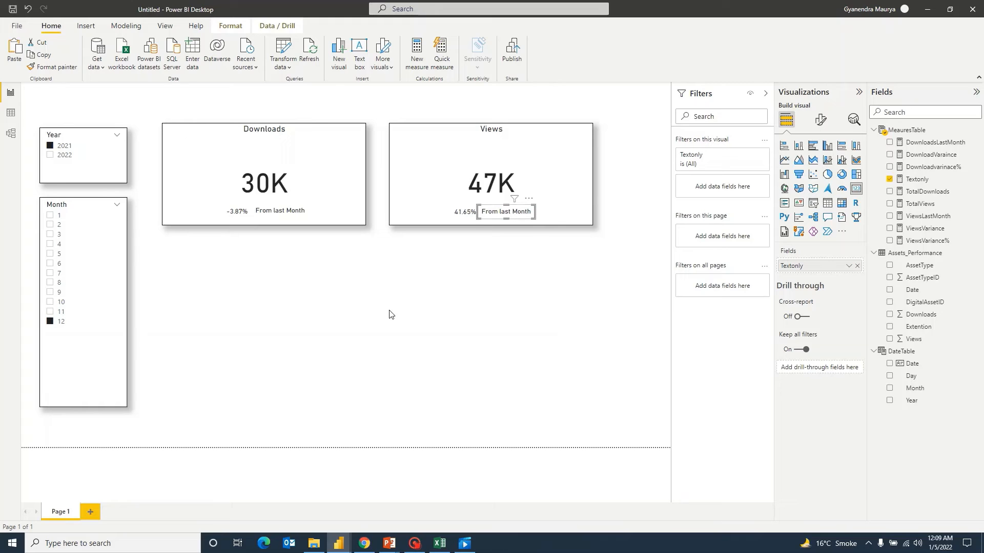
{"action": "left_click", "coordinate": [393, 333]}
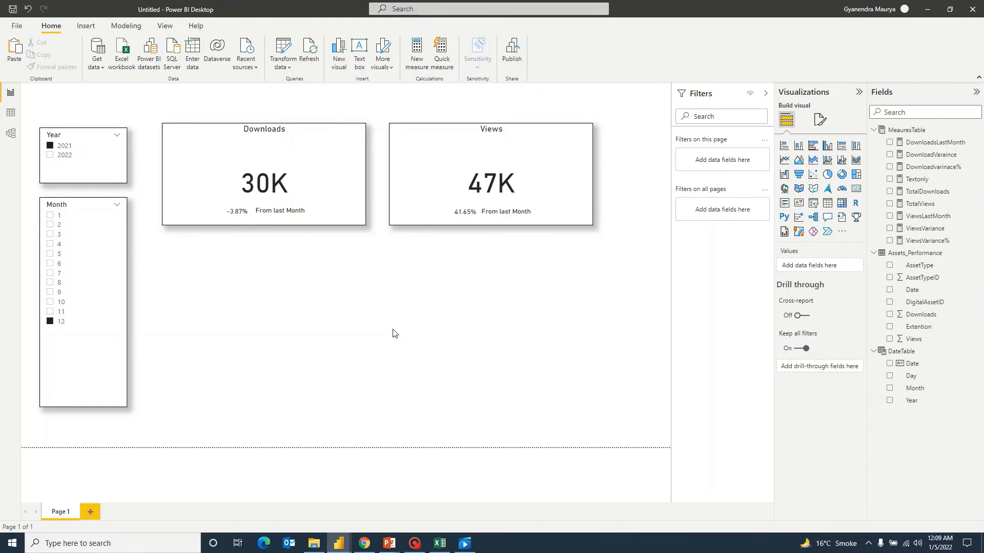
Step: Switch to the finished Power BI report to examine the arrows in its cards, and return to the untitled report
{"action": "mouse_move", "coordinate": [338, 543]}
{"action": "left_click", "coordinate": [294, 487]}
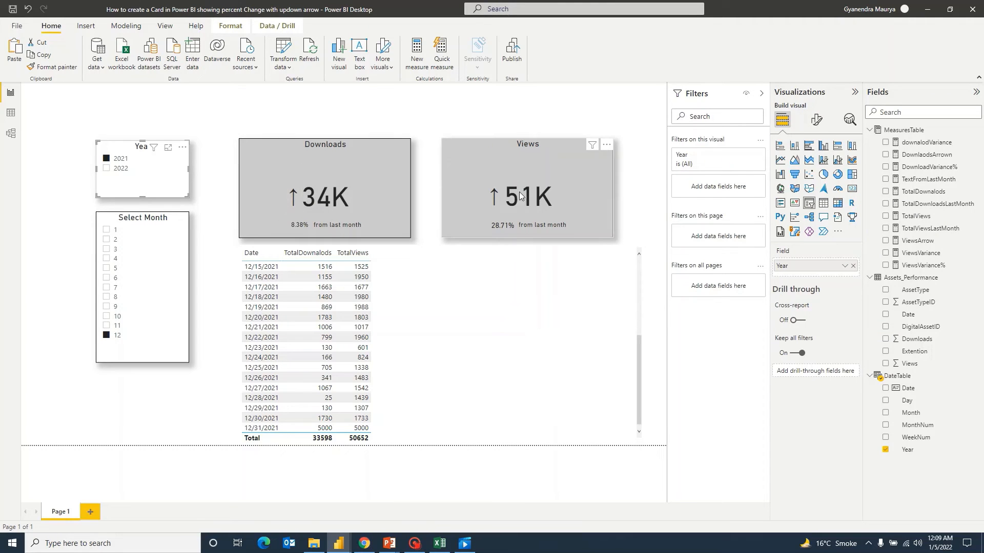
{"action": "key", "text": "alt+Tab"}
{"action": "left_click", "coordinate": [380, 373]}
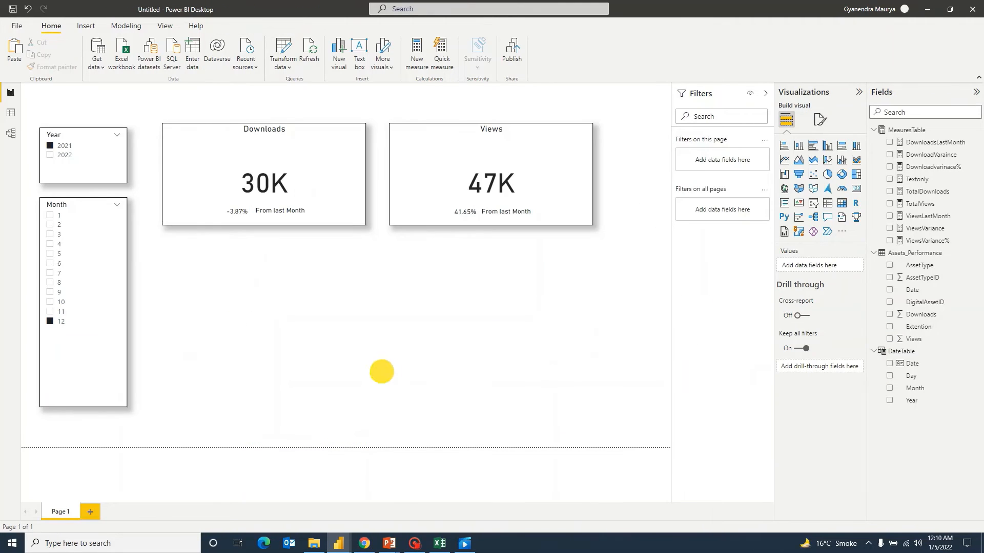
{"action": "key", "text": "ctrl+s"}
{"action": "key", "text": "Escape"}
Step: Open Word 2016 with a new blank document
{"action": "key", "text": "super"}
{"action": "type", "text": "word"}
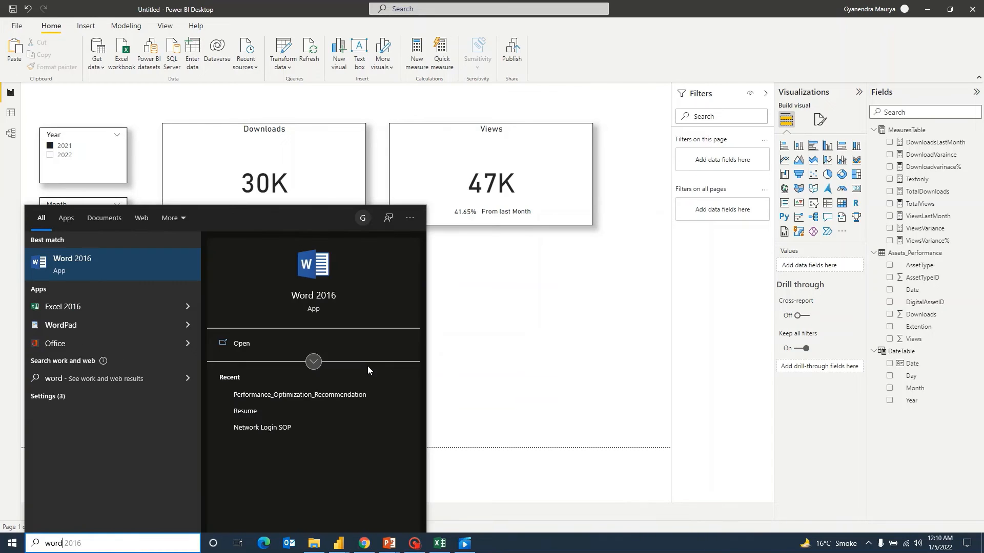
{"action": "key", "text": "Return"}
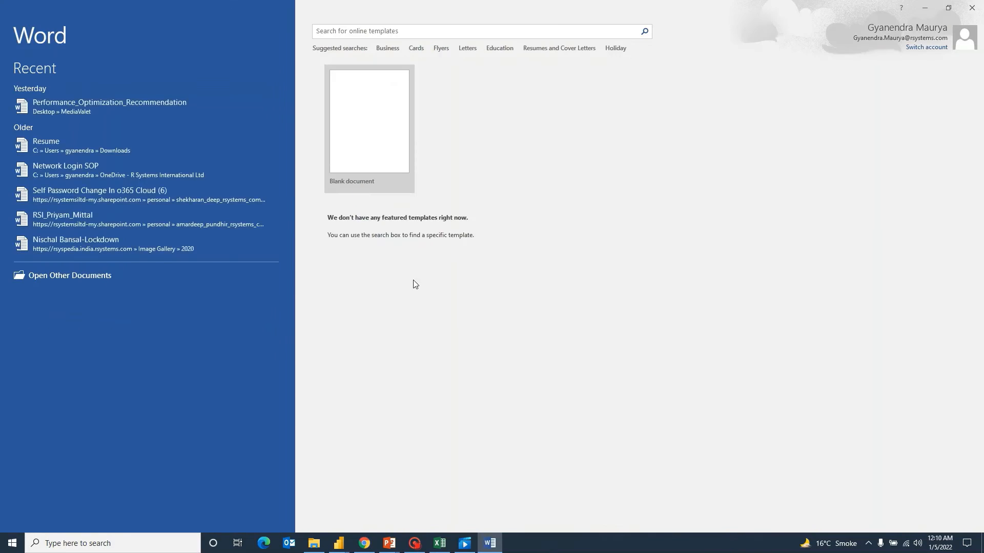
{"action": "left_click", "coordinate": [370, 130]}
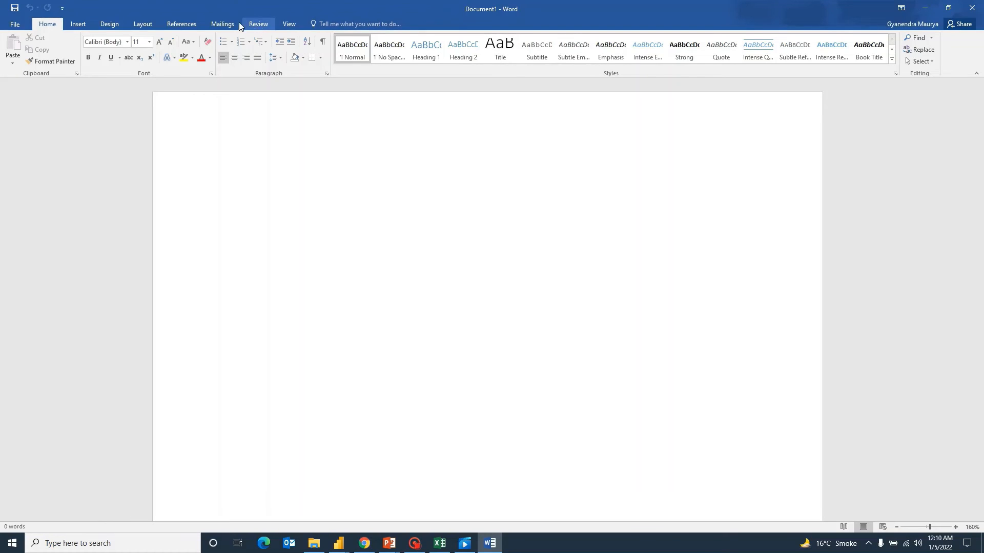
Step: Insert the upwards arrow and downwards arrow symbols from the Arrows subset into the blank document
{"action": "left_click", "coordinate": [80, 25]}
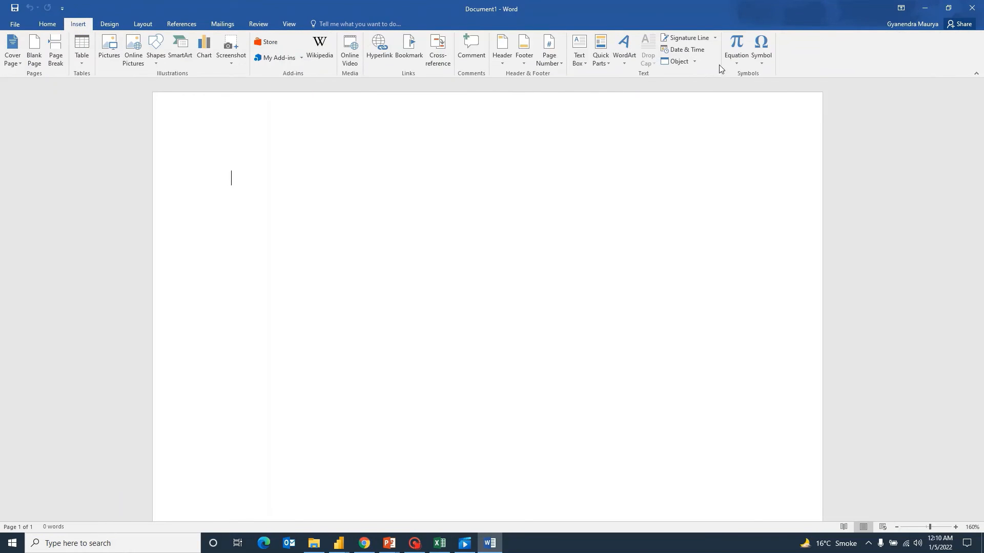
{"action": "left_click", "coordinate": [764, 59]}
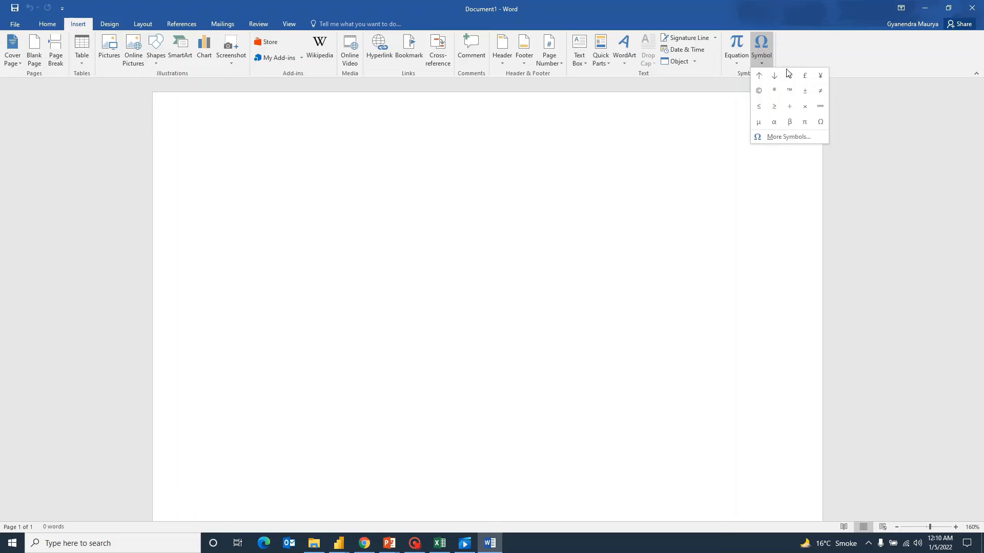
{"action": "left_click", "coordinate": [773, 136]}
{"action": "left_click_drag", "start_coordinate": [484, 158], "coordinate": [437, 146]}
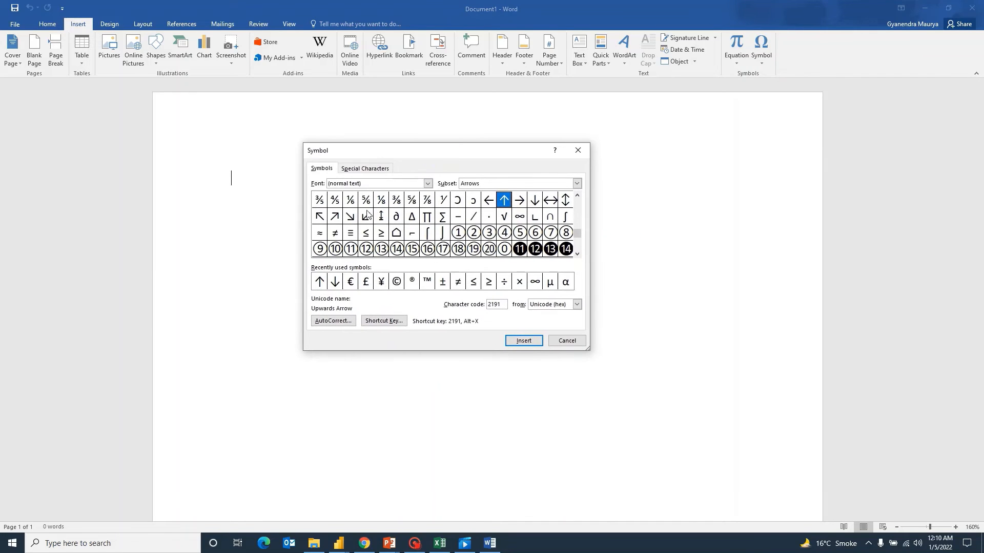
{"action": "double_click", "coordinate": [504, 200]}
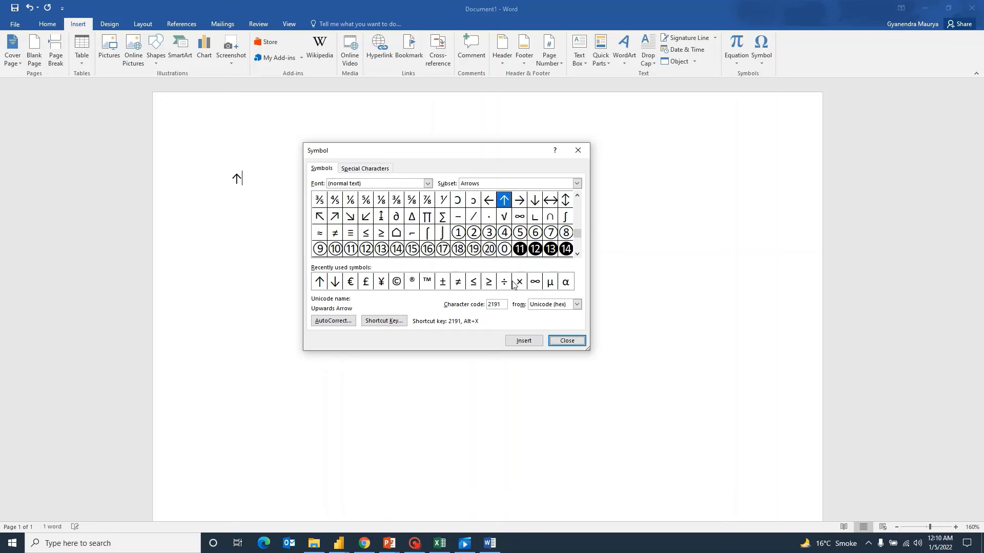
{"action": "double_click", "coordinate": [535, 200]}
{"action": "left_click", "coordinate": [567, 340]}
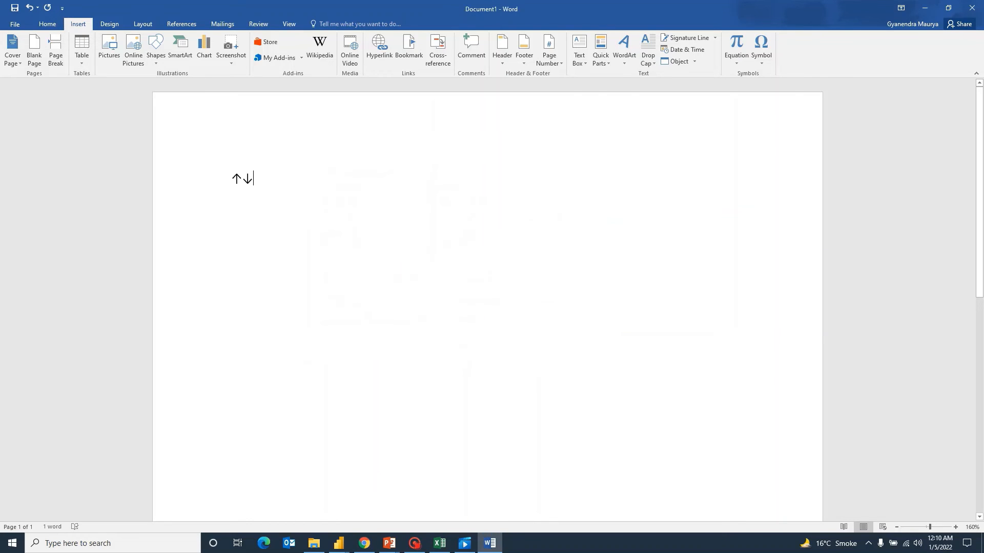
Step: Copy the two arrow symbols from the document and switch back to the untitled Power BI report
{"action": "left_click_drag", "start_coordinate": [230, 179], "coordinate": [253, 188]}
{"action": "left_click", "coordinate": [267, 184]}
{"action": "key", "text": "alt+Tab"}
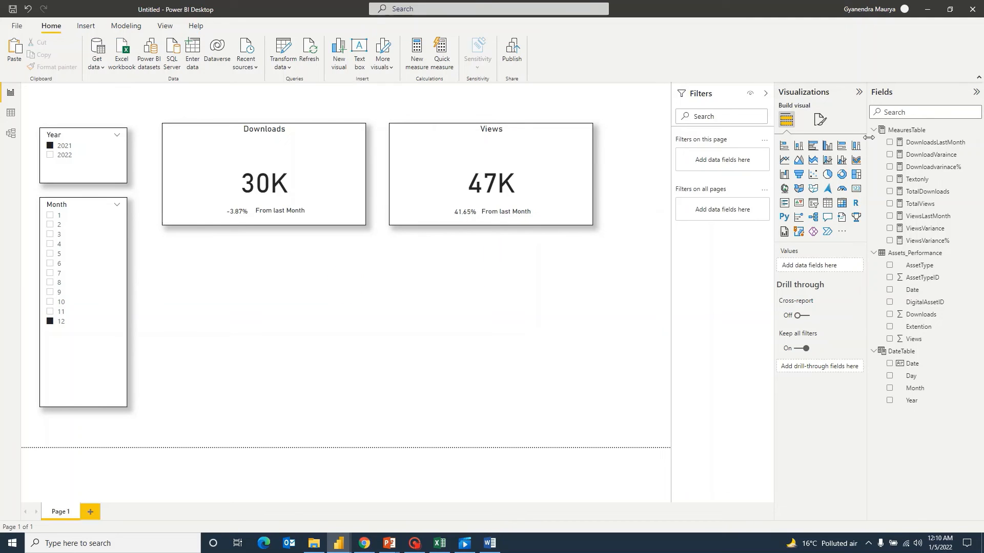
Step: Create a new measure in MeauresTable named ArrowforDownload and start its formula with an IF function
{"action": "left_click", "coordinate": [906, 130]}
{"action": "left_click", "coordinate": [219, 50]}
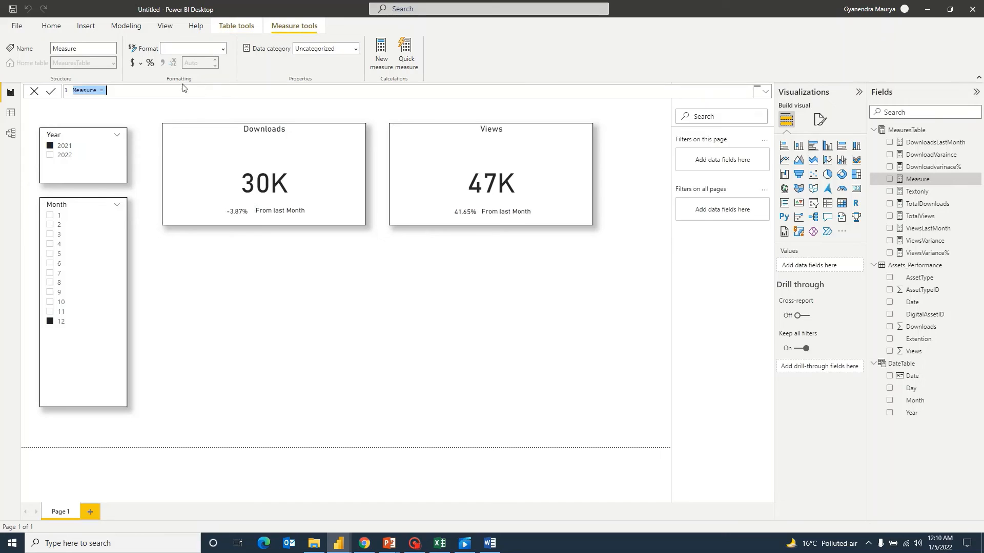
{"action": "key", "text": "BackSpace"}
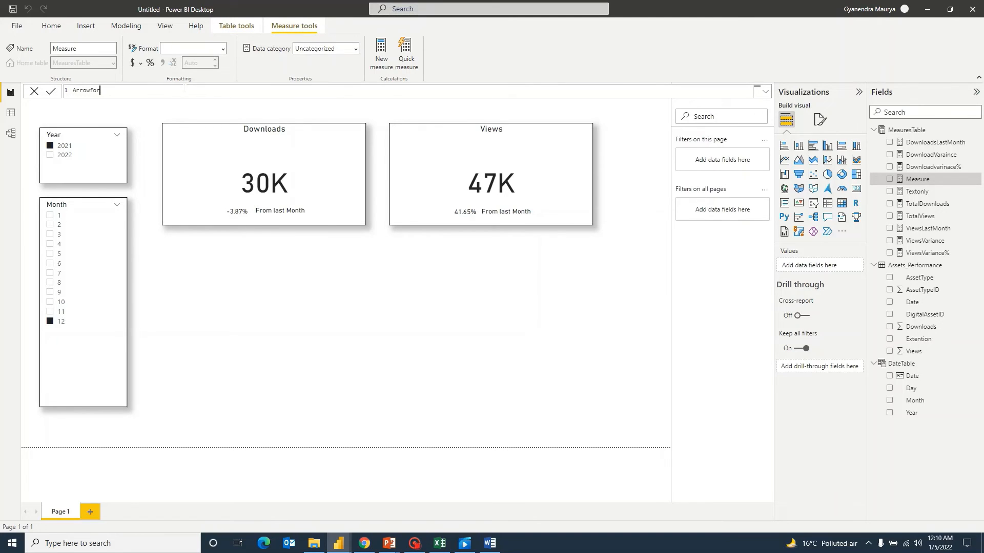
{"action": "type", "text": "ArrowforDownalod"}
{"action": "key", "text": "BackSpace"}
{"action": "key", "text": "BackSpace"}
{"action": "key", "text": "BackSpace"}
{"action": "key", "text": "BackSpace"}
{"action": "type", "text": "la"}
{"action": "type", "text": "ad = "}
{"action": "type", "text": "IF("}
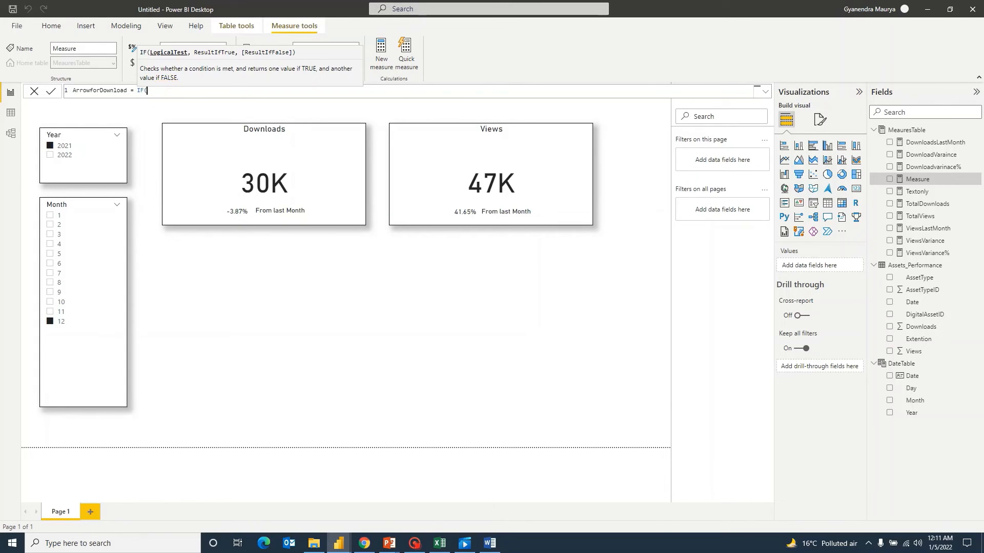
{"action": "type", "text": "Down"}
{"action": "key", "text": "Tab"}
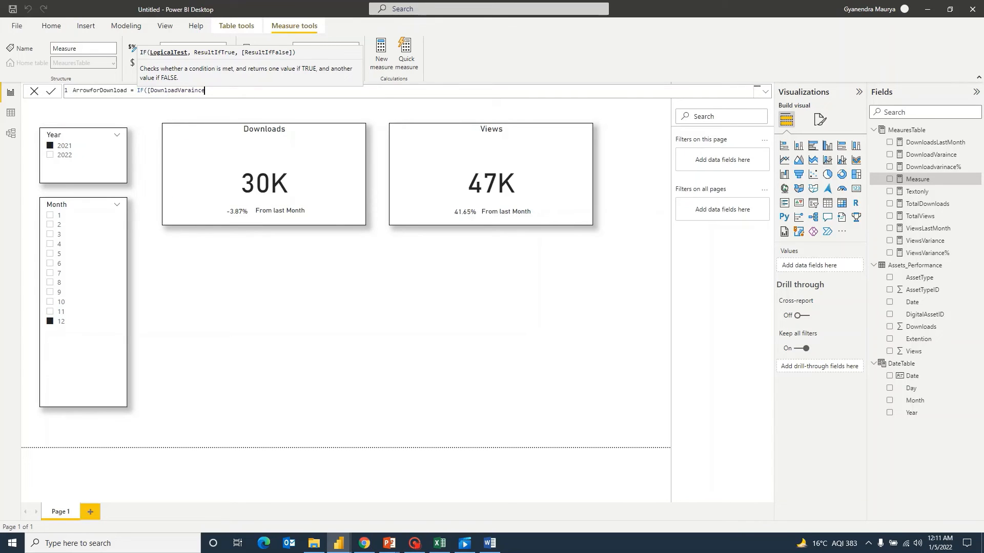
{"action": "key", "text": "BackSpace"}
{"action": "key", "text": "BackSpace"}
{"action": "key", "text": "BackSpace"}
{"action": "key", "text": "BackSpace"}
{"action": "key", "text": "BackSpace"}
{"action": "key", "text": "BackSpace"}
{"action": "key", "text": "BackSpace"}
{"action": "key", "text": "BackSpace"}
{"action": "key", "text": "BackSpace"}
{"action": "key", "text": "BackSpace"}
{"action": "key", "text": "BackSpace"}
{"action": "key", "text": "BackSpace"}
Step: Set the IF condition of the ArrowforDownload formula to [Downloadvarinace%]<0
{"action": "type", "text": "Down"}
{"action": "key", "text": "Down"}
{"action": "key", "text": "Down"}
{"action": "key", "text": "Tab"}
{"action": "type", "text": "<0"}
Step: Copy only the down arrow from the Word document and insert it in quotation marks as the IF's true result in Power BI
{"action": "key", "text": "alt+Tab"}
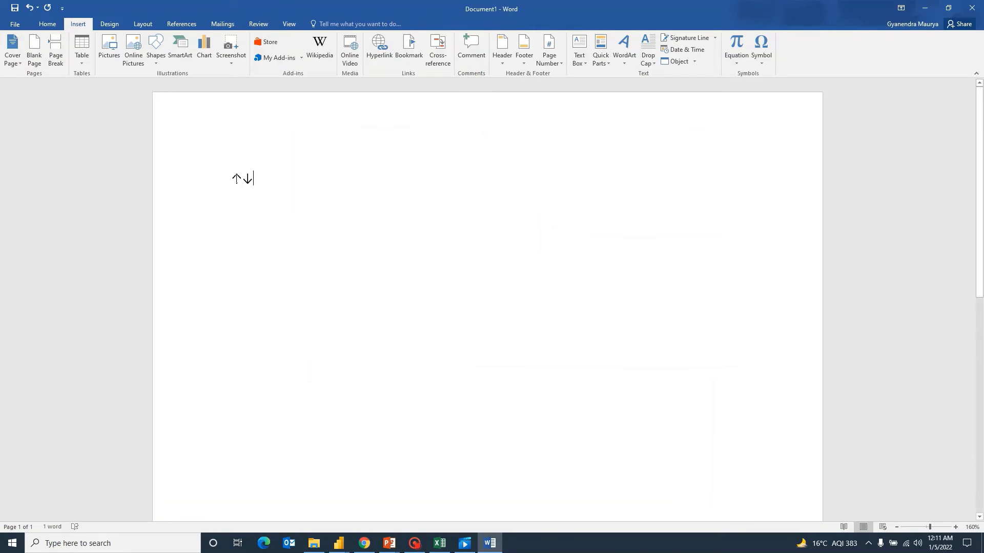
{"action": "left_click_drag", "start_coordinate": [252, 179], "coordinate": [244, 178]}
{"action": "key", "text": "ctrl+c"}
{"action": "key", "text": "alt+Tab"}
{"action": "type", "text": ",\""}
{"action": "key", "text": "ctrl+v"}
{"action": "type", "text": "\""}
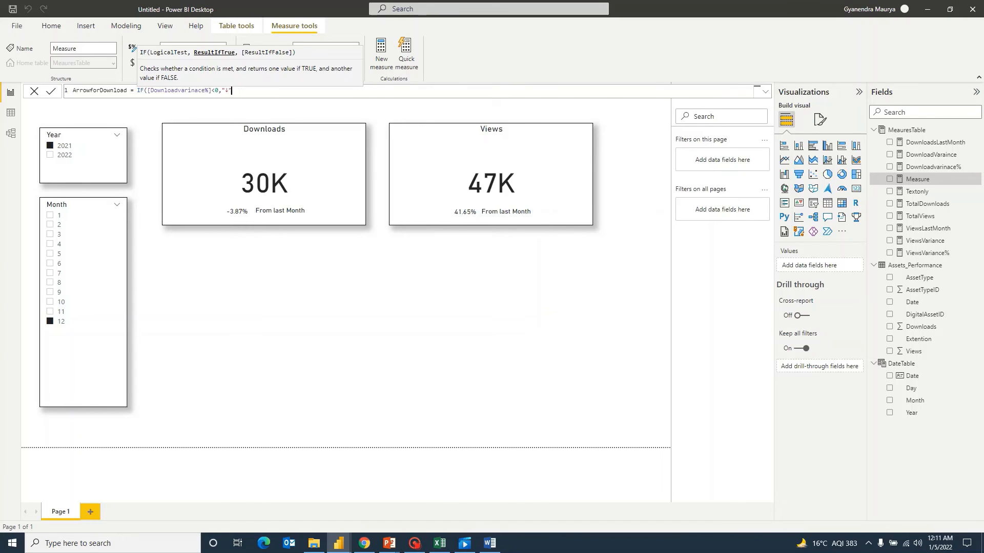
Step: Add a nested IF as the false result, testing [Downloadvarinace%]>0
{"action": "type", "text": ",IF("}
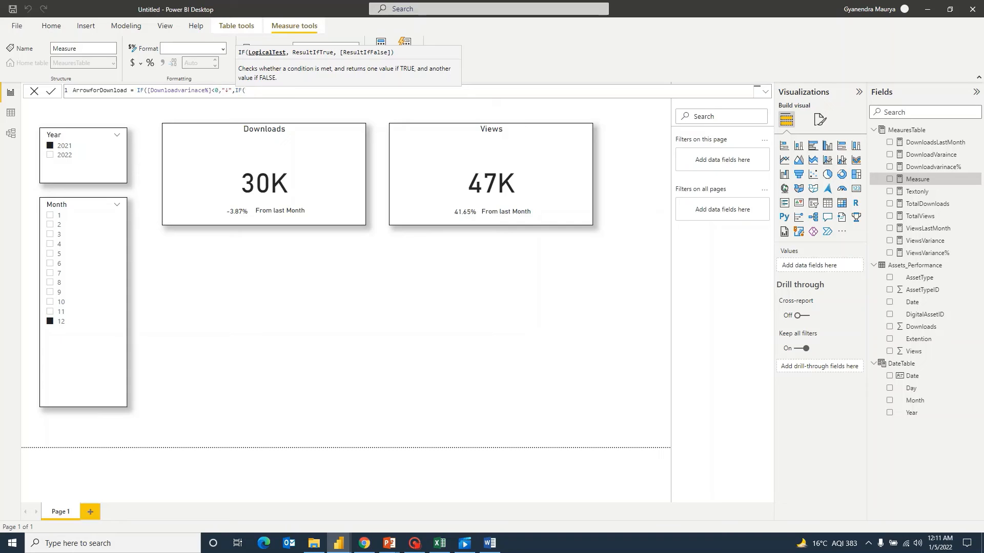
{"action": "left_click_drag", "start_coordinate": [214, 90], "coordinate": [152, 90]}
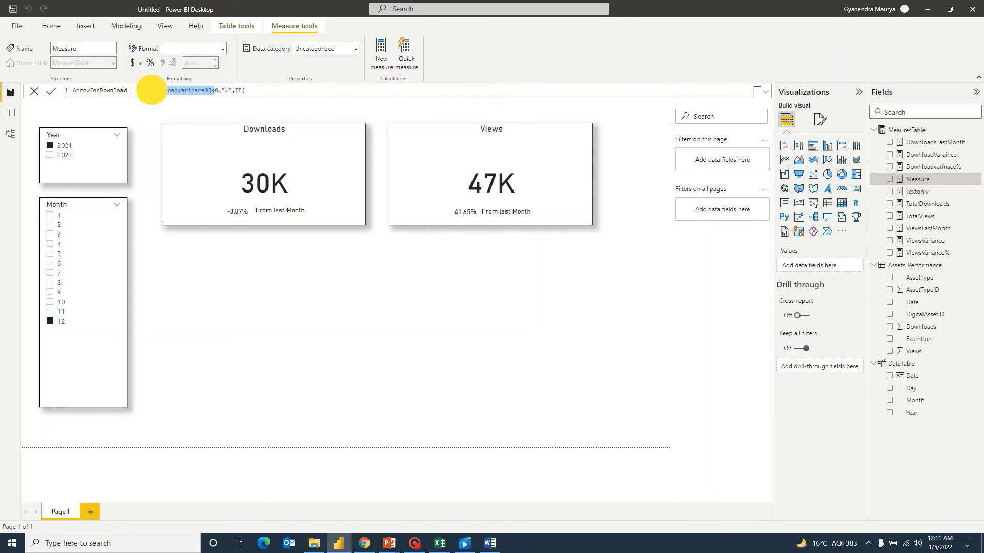
{"action": "left_click", "coordinate": [251, 90]}
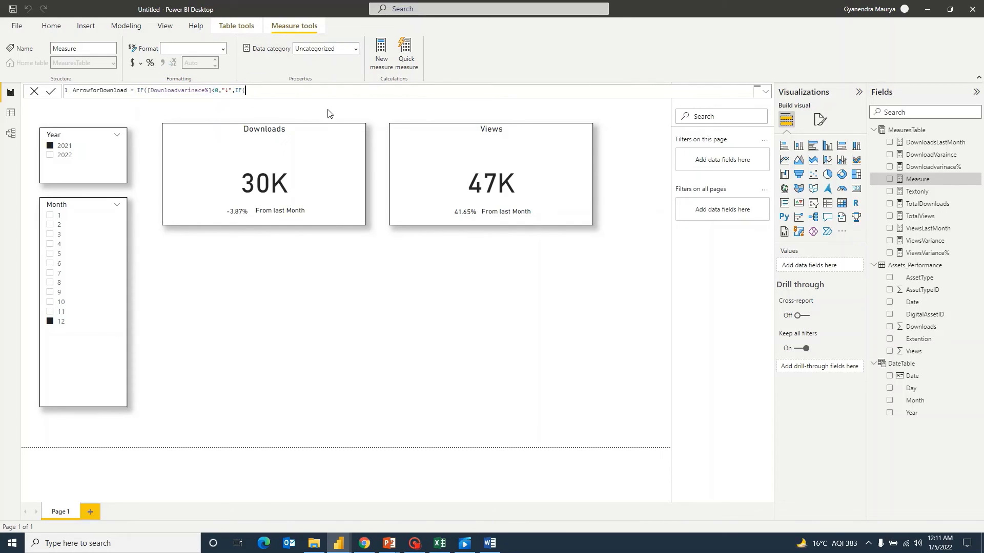
{"action": "type", "text": "[Downloadvarinace%]"}
Step: Copy the up arrow from Word, insert it as "↑" for the nested IF's true result, then close and commit the ArrowforDownload measure
{"action": "key", "text": "alt+Tab"}
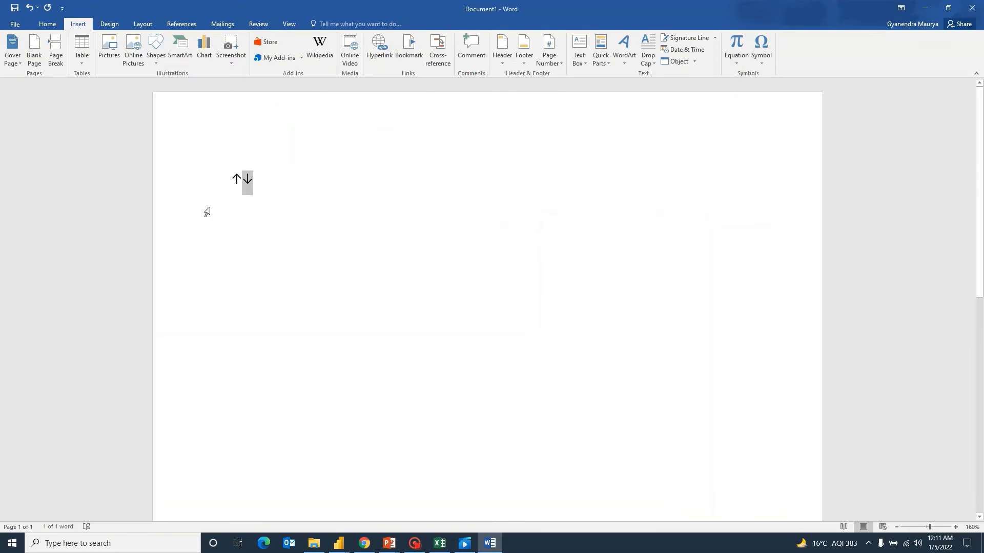
{"action": "double_click", "coordinate": [218, 177]}
{"action": "key", "text": "alt+Tab"}
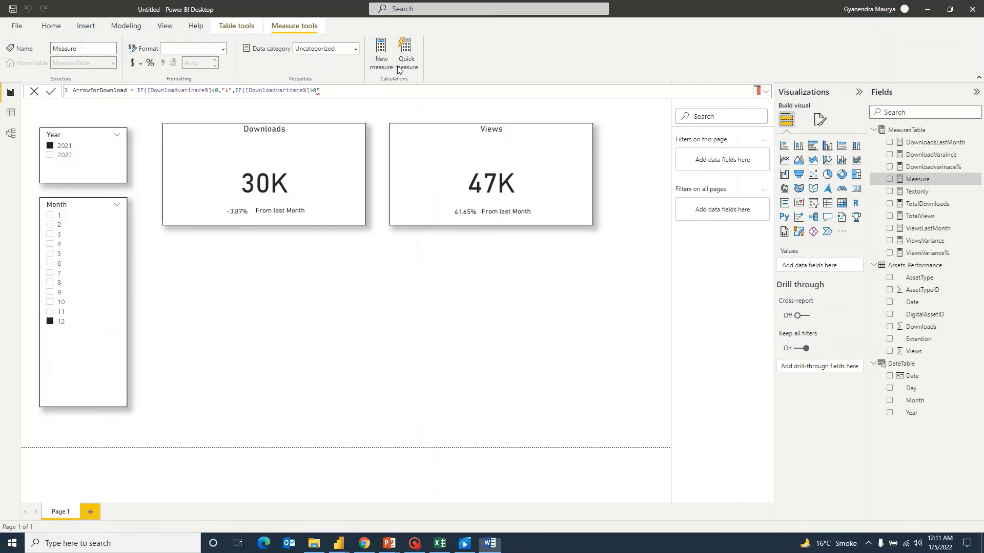
{"action": "type", "text": "↑"}
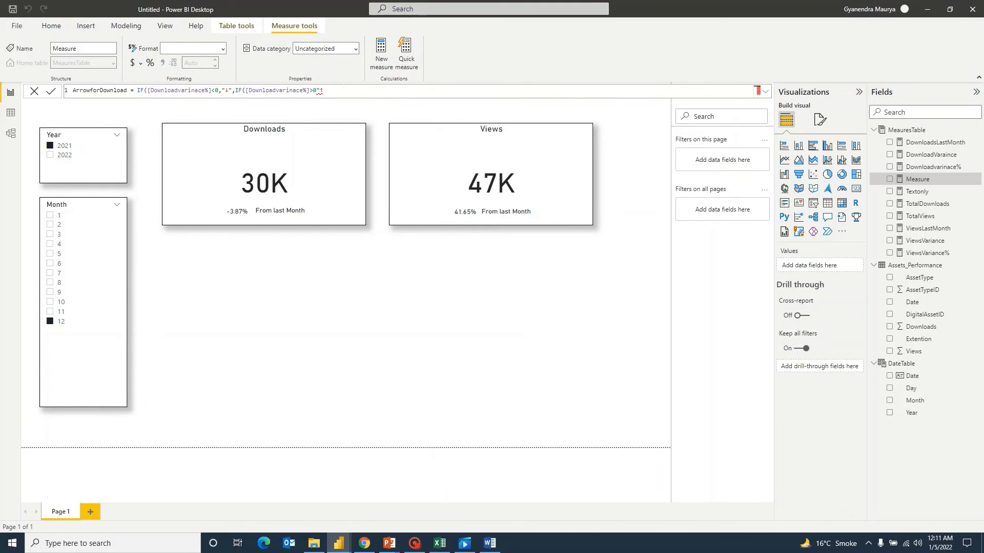
{"action": "key", "text": "Left"}
{"action": "key", "text": "Left"}
{"action": "type", "text": ","}
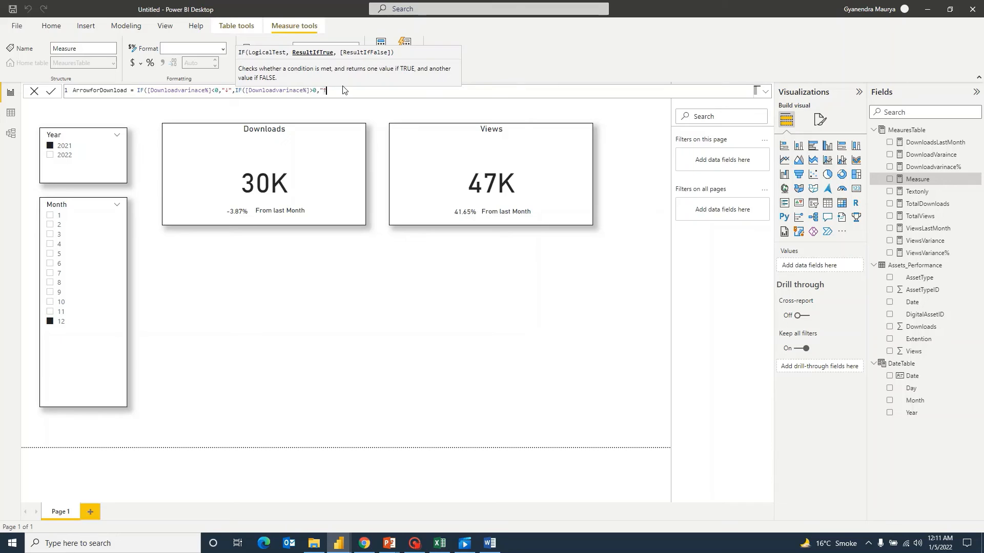
{"action": "type", "text": "\"↑\")"}
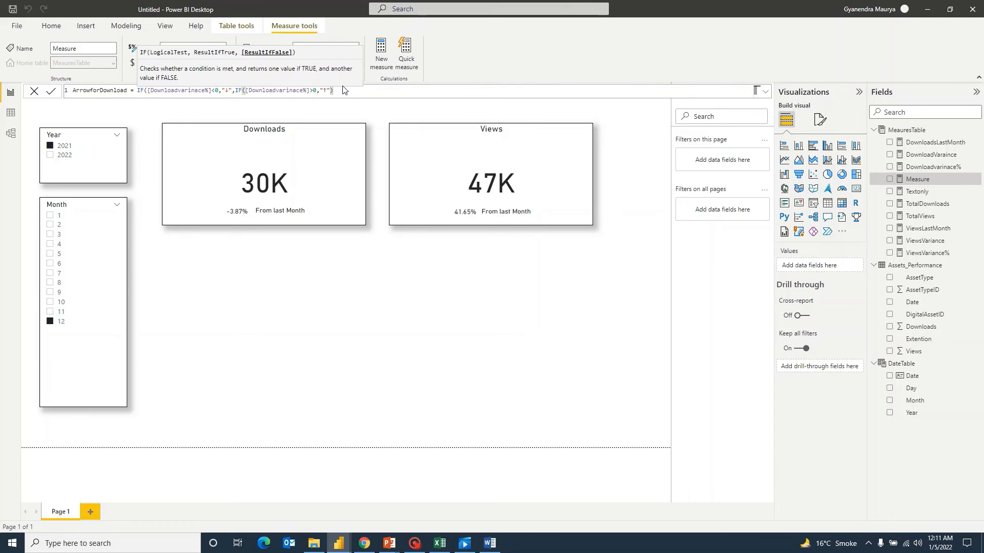
{"action": "type", "text": ")"}
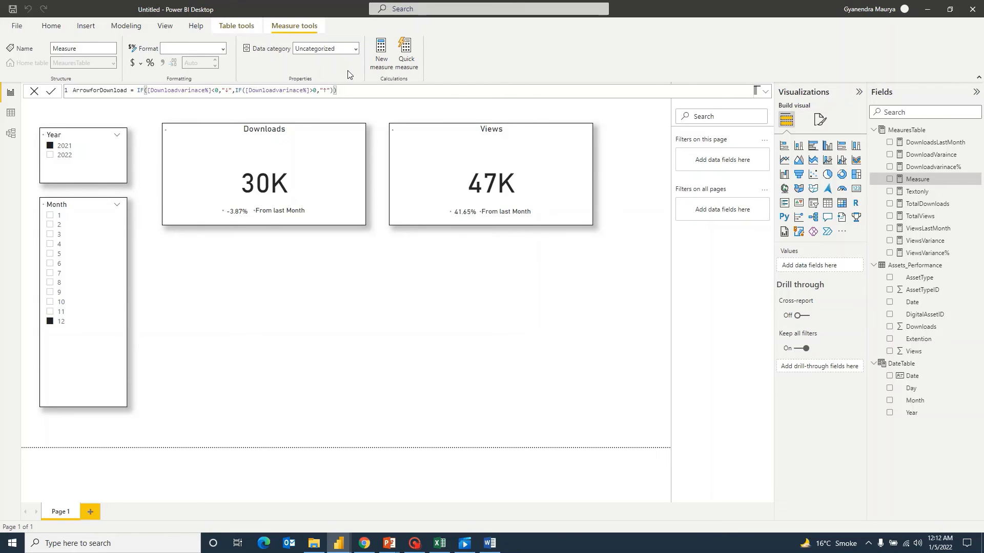
{"action": "key", "text": "Return"}
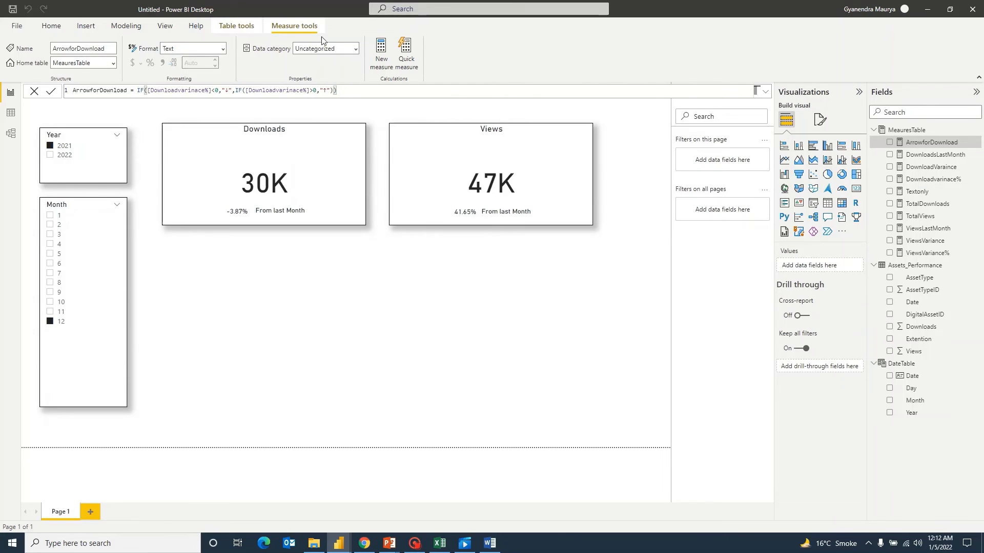
Step: Copy the ArrowforDownload formula into a new measure and name it ArrowforViewa
{"action": "left_click_drag", "start_coordinate": [338, 91], "coordinate": [50, 70]}
{"action": "key", "text": "ctrl+c"}
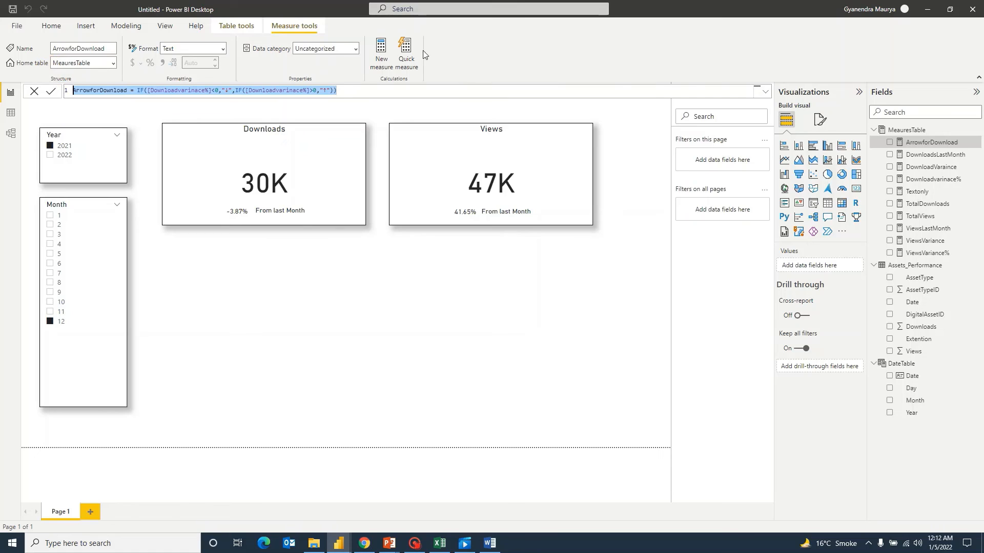
{"action": "left_click", "coordinate": [379, 47]}
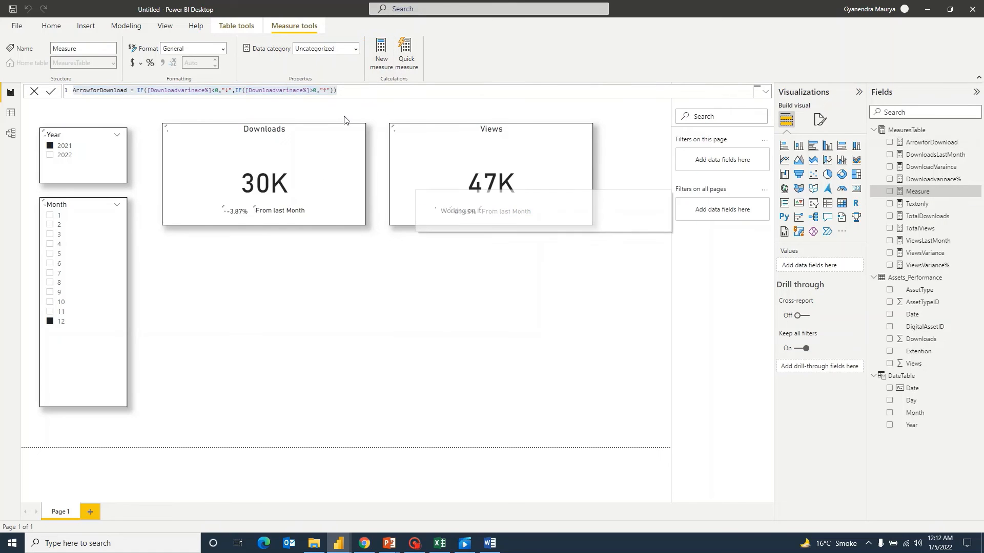
{"action": "key", "text": "ctrl+v"}
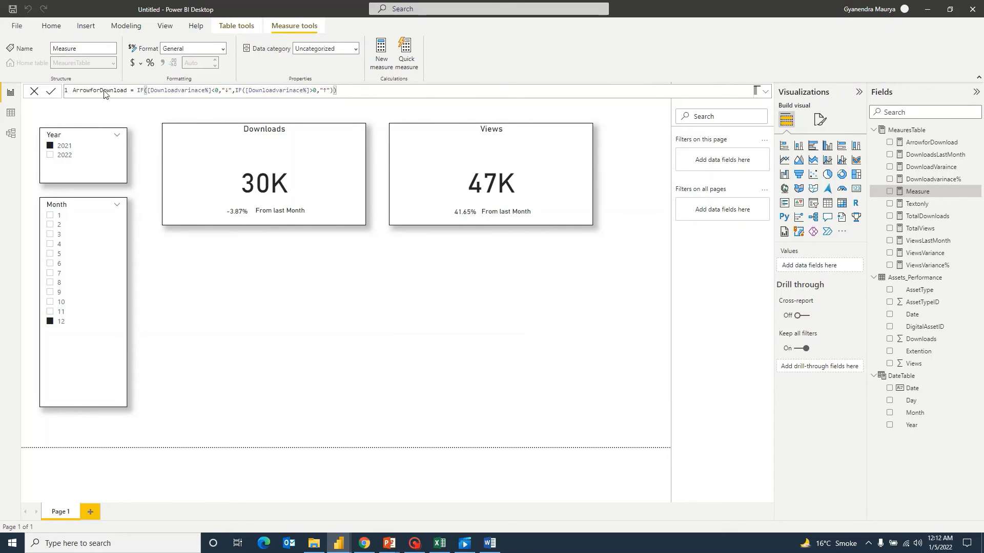
{"action": "double_click", "coordinate": [102, 91]}
{"action": "type", "text": "ArrowforV"}
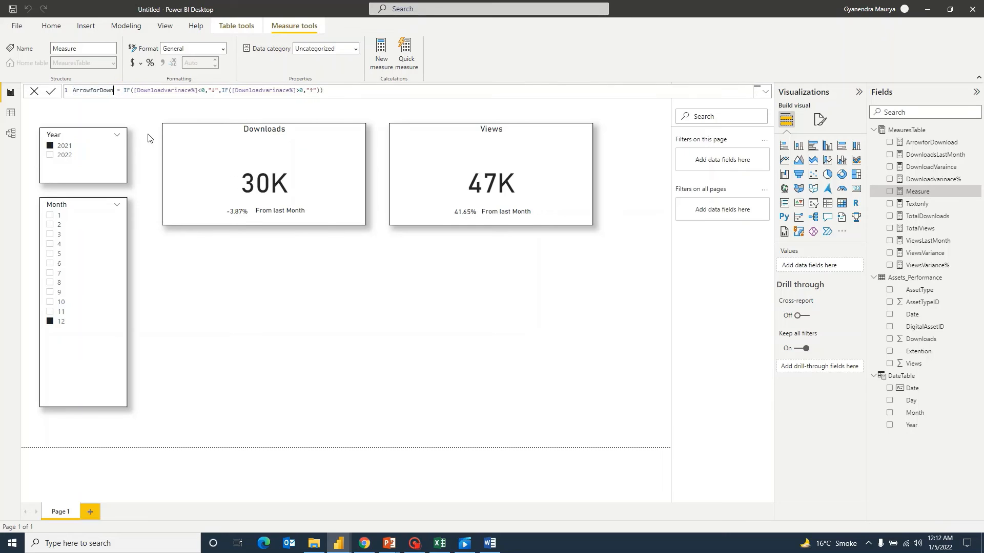
{"action": "type", "text": "iewa"}
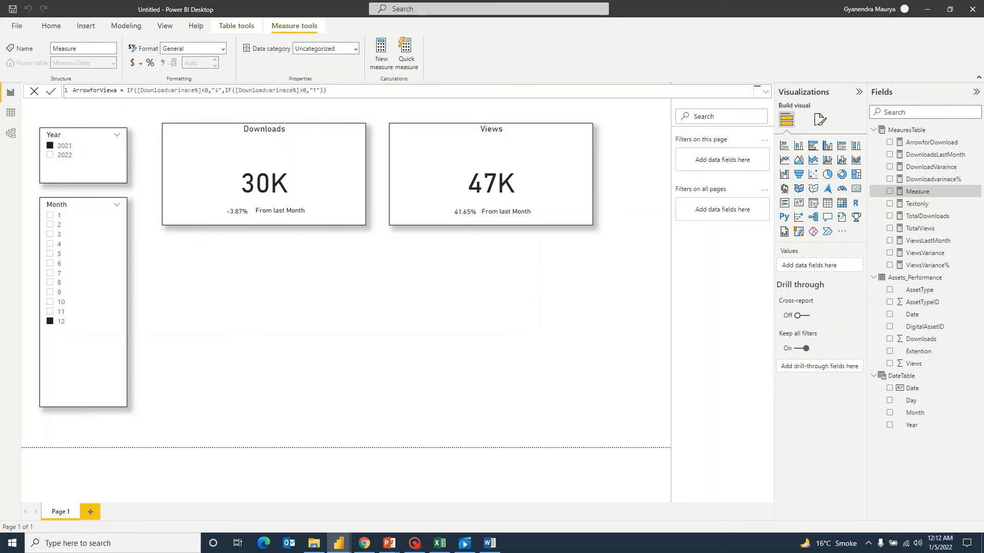
Step: Replace the field in the first IF condition of ArrowforViewa with [ViewsVariance%]
{"action": "left_click", "coordinate": [169, 90]}
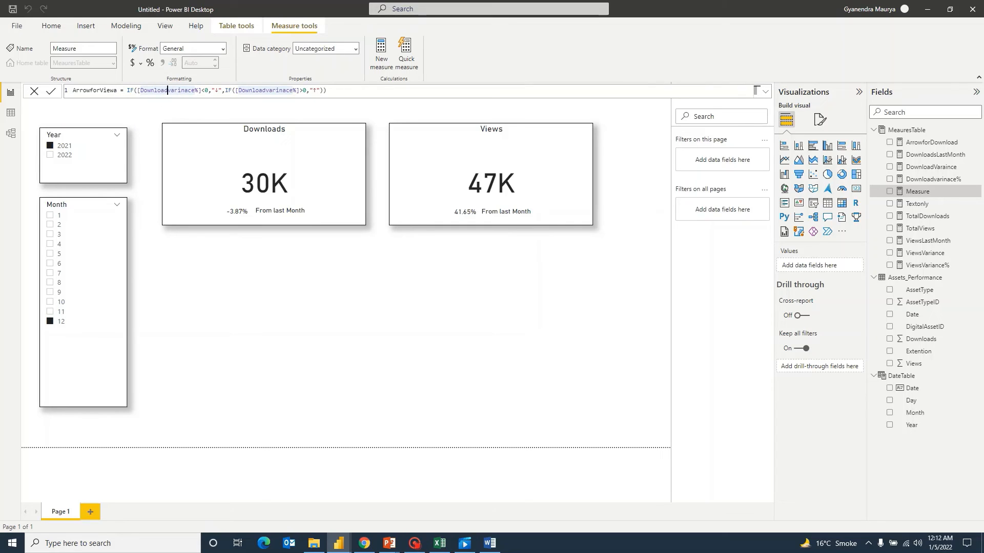
{"action": "type", "text": "Views"}
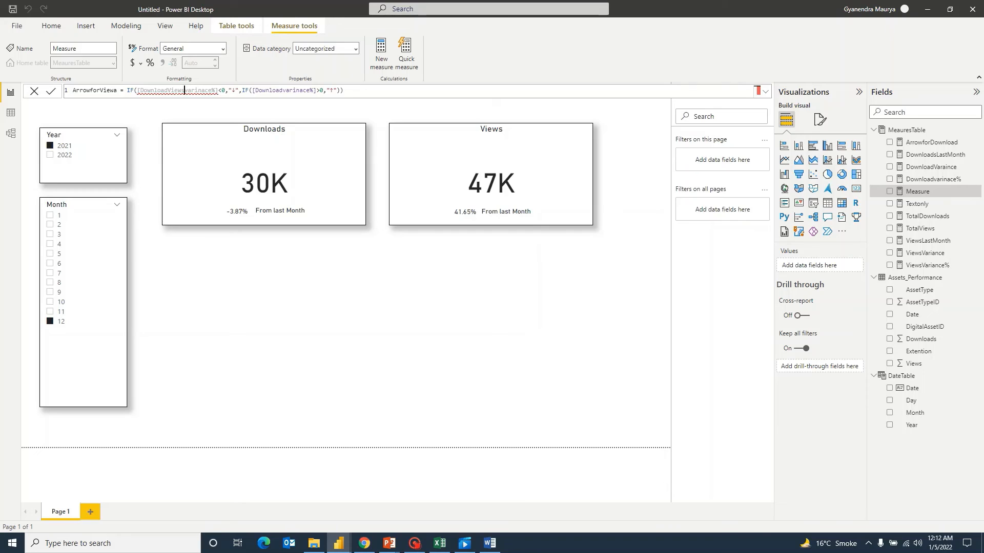
{"action": "left_click", "coordinate": [180, 91]}
{"action": "double_click", "coordinate": [180, 92]}
{"action": "key", "text": "BackSpace"}
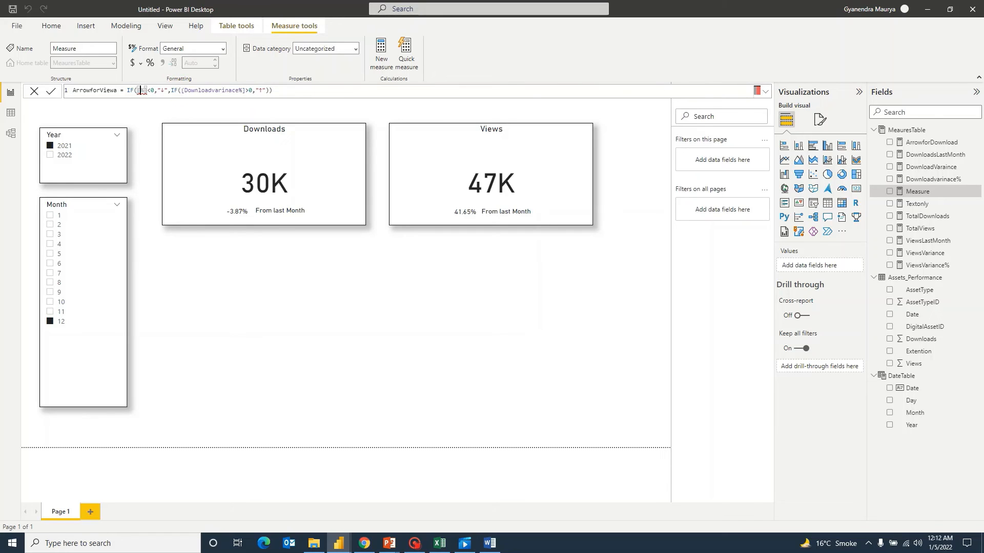
{"action": "key", "text": "BackSpace"}
{"action": "key", "text": "BackSpace"}
{"action": "key", "text": "BackSpace"}
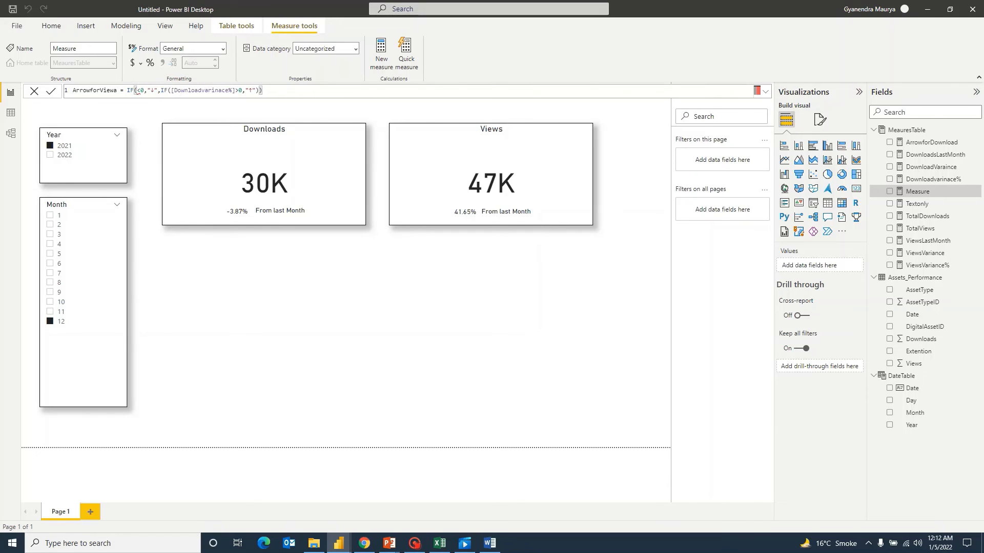
{"action": "type", "text": "VIews"}
{"action": "key", "text": "Down"}
{"action": "key", "text": "Tab"}
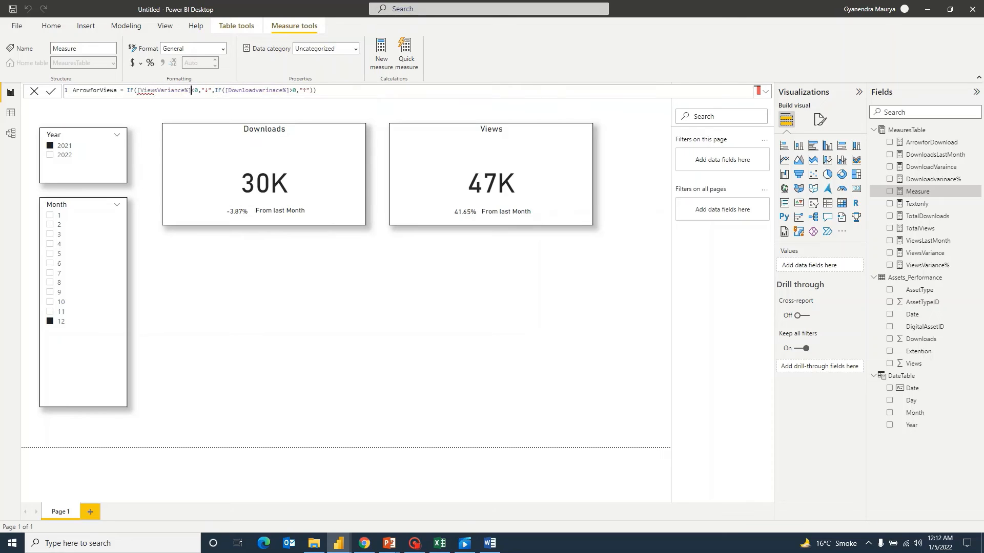
Step: Replace the field in the nested IF condition with [ViewsVariance%] and commit the ArrowforViewa measure
{"action": "left_click_drag", "start_coordinate": [228, 91], "coordinate": [283, 91]}
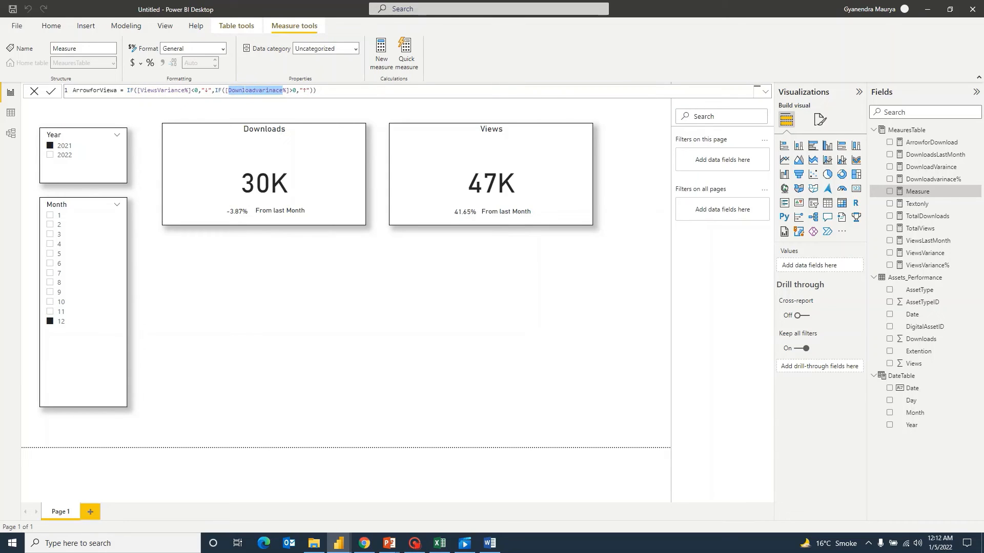
{"action": "key", "text": "BackSpace"}
{"action": "key", "text": "BackSpace"}
{"action": "key", "text": "BackSpace"}
{"action": "key", "text": "BackSpace"}
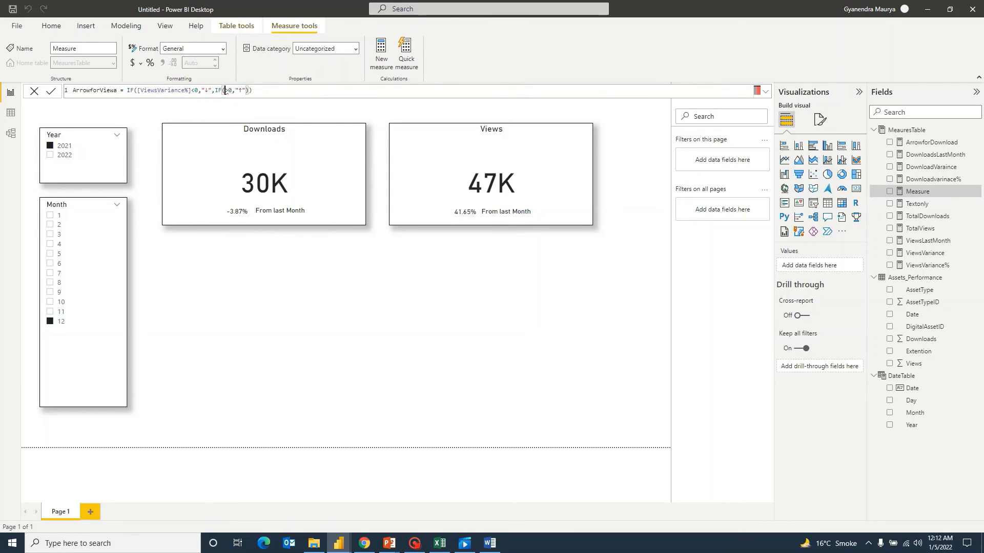
{"action": "type", "text": "[ViewsVariance%]"}
{"action": "key", "text": "Down"}
{"action": "key", "text": "Down"}
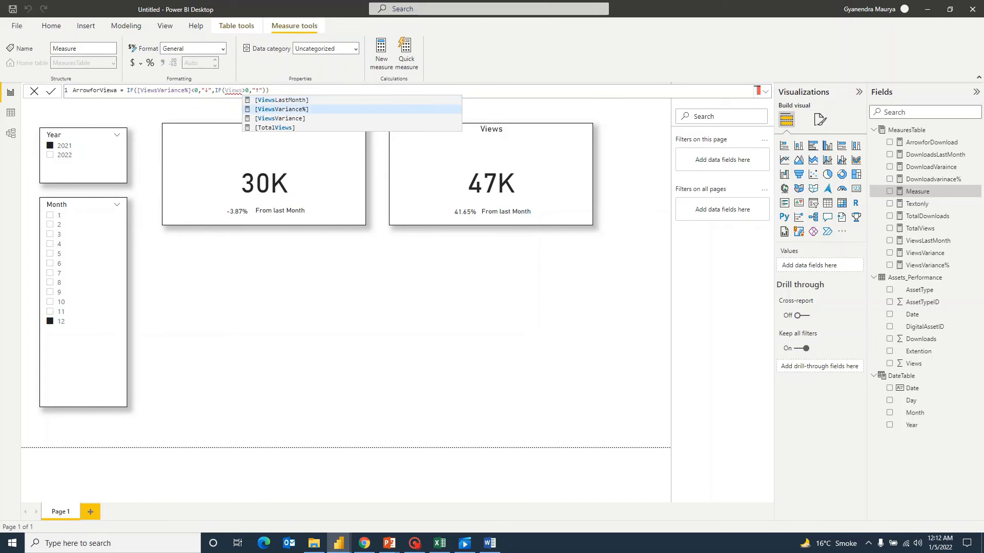
{"action": "key", "text": "Tab"}
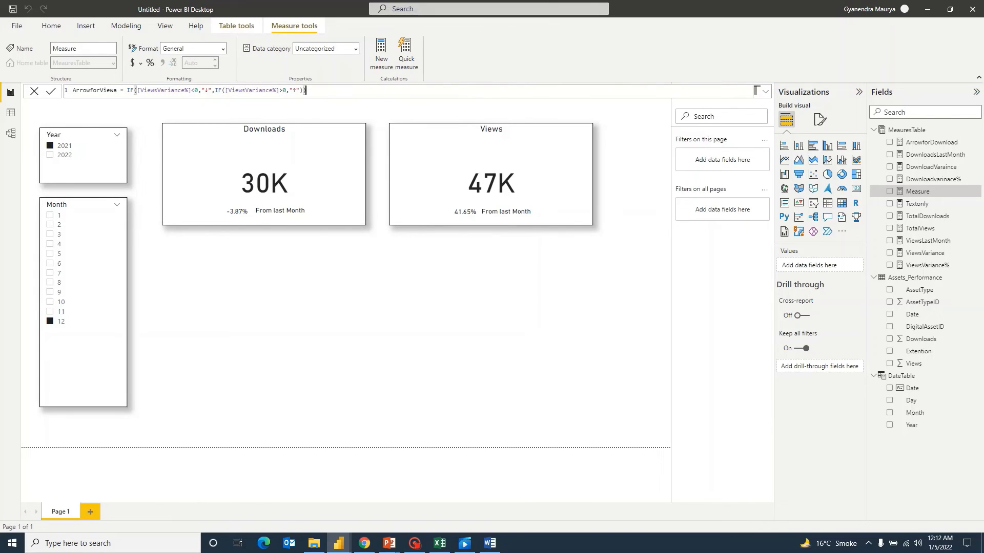
{"action": "key", "text": "Return"}
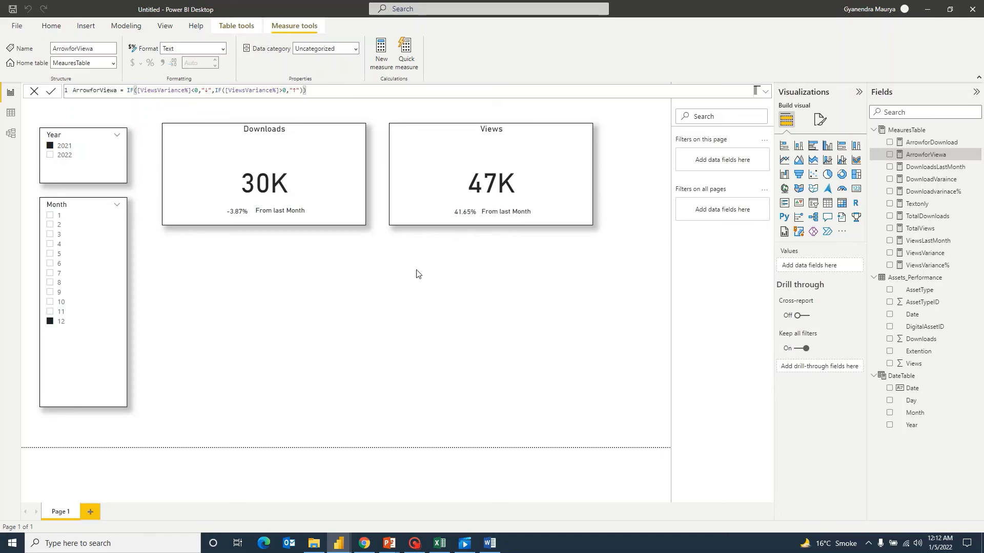
Step: Add a card visual showing ArrowforDownload and move it to the empty area below the Downloads and Views cards
{"action": "left_click", "coordinate": [391, 270]}
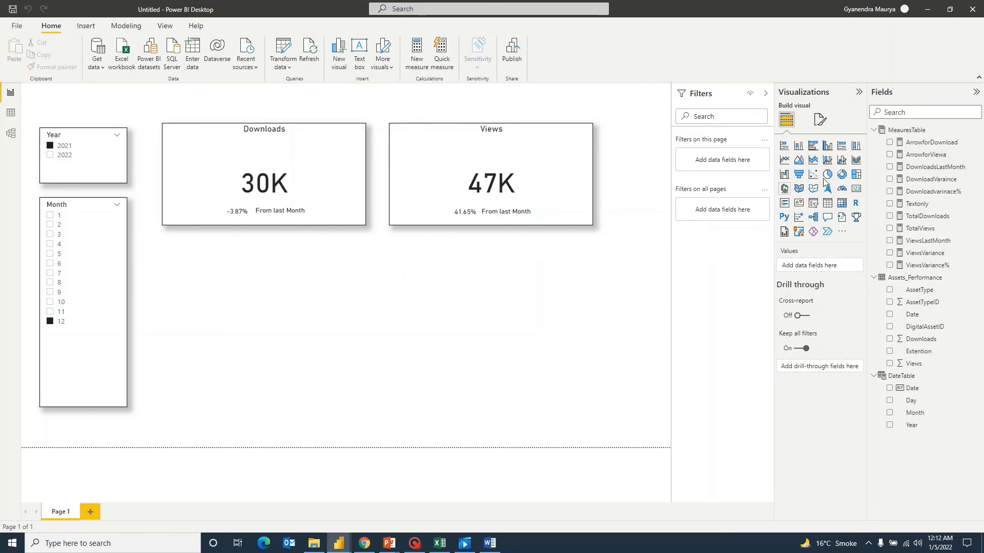
{"action": "left_click", "coordinate": [856, 188]}
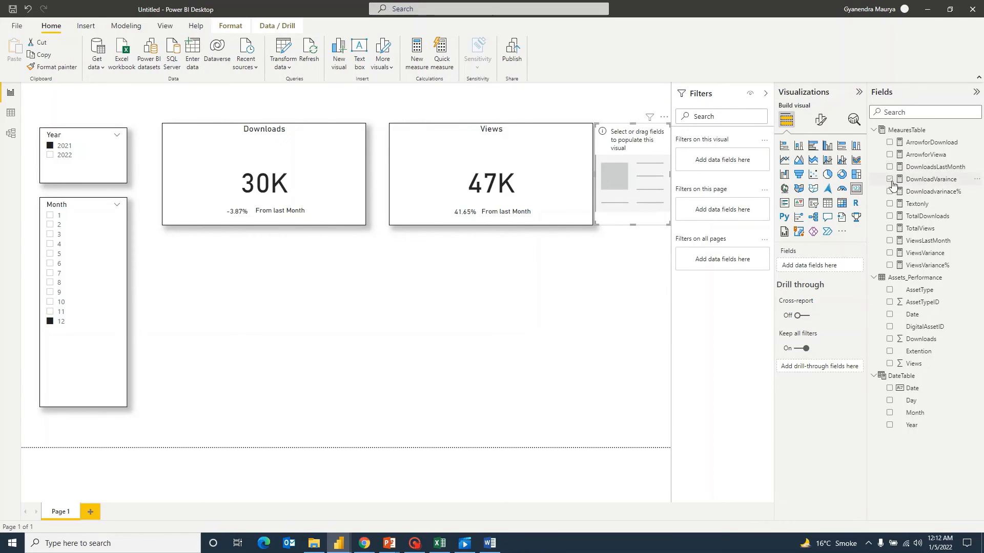
{"action": "left_click", "coordinate": [890, 143]}
{"action": "left_click_drag", "start_coordinate": [641, 165], "coordinate": [556, 287]}
Step: Duplicate the ArrowforDownload card and replace the copy's field with the ArrowforViewa measure
{"action": "key", "text": "ctrl+c"}
{"action": "key", "text": "ctrl+v"}
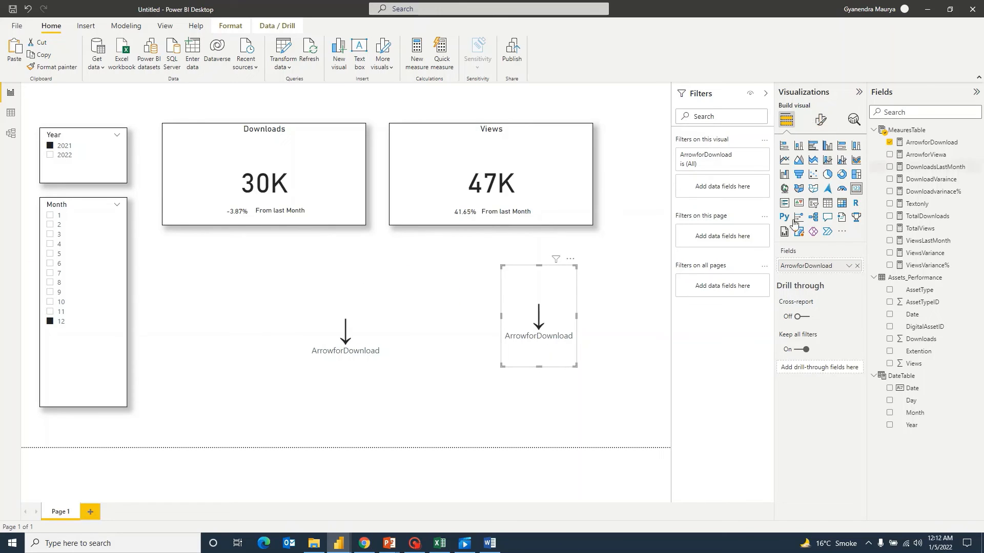
{"action": "left_click", "coordinate": [889, 144]}
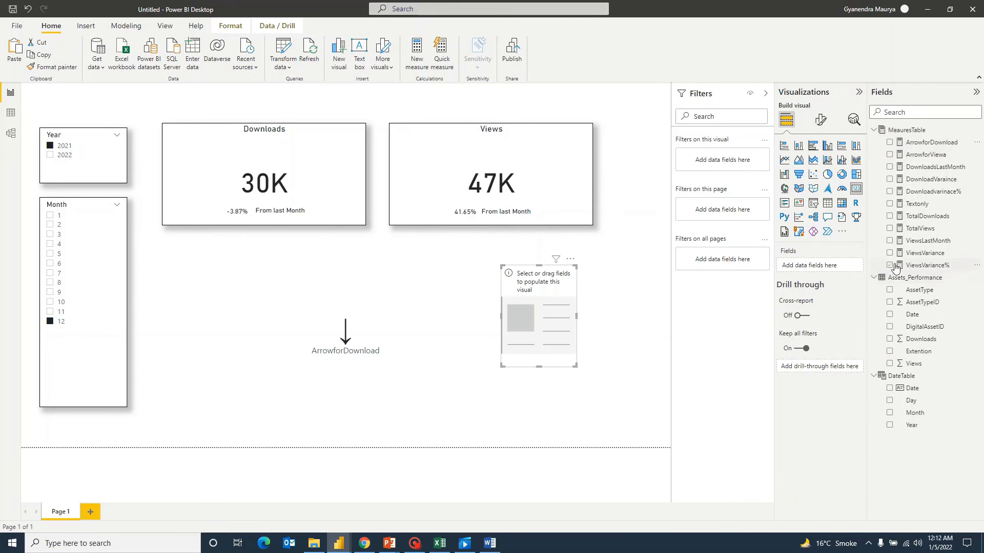
{"action": "left_click", "coordinate": [889, 154]}
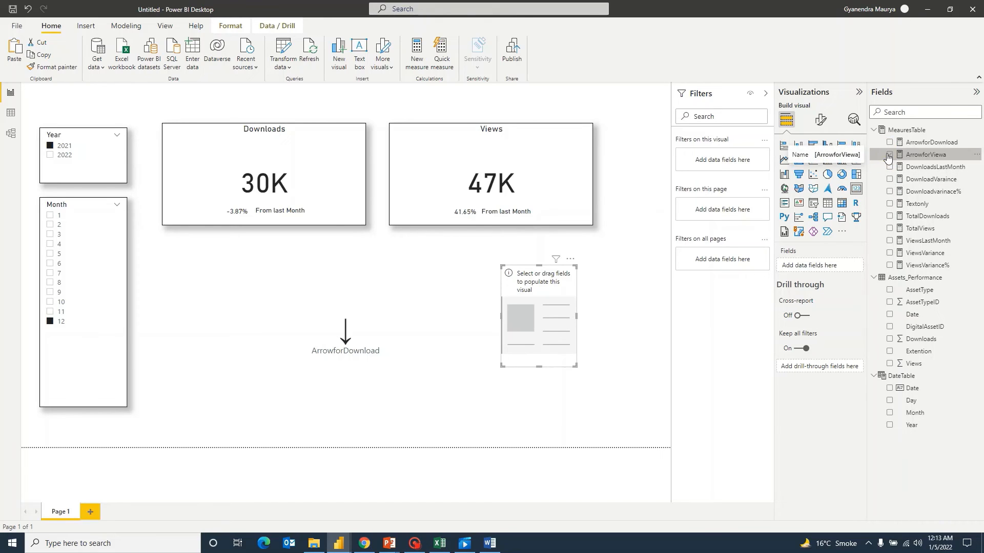
Step: Rename the ArrowforViewa measure to ArrowforViews in its formula and commit the change
{"action": "left_click", "coordinate": [922, 155]}
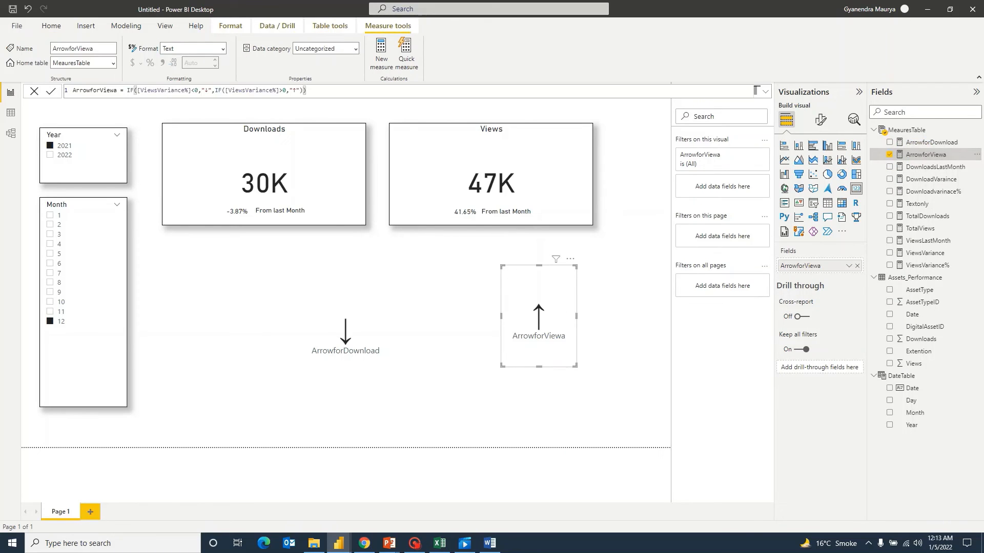
{"action": "key", "text": "BackSpace"}
{"action": "type", "text": "s"}
Step: Turn off the category label on both the ArrowforDownload and ArrowforViews cards
{"action": "left_click", "coordinate": [340, 333]}
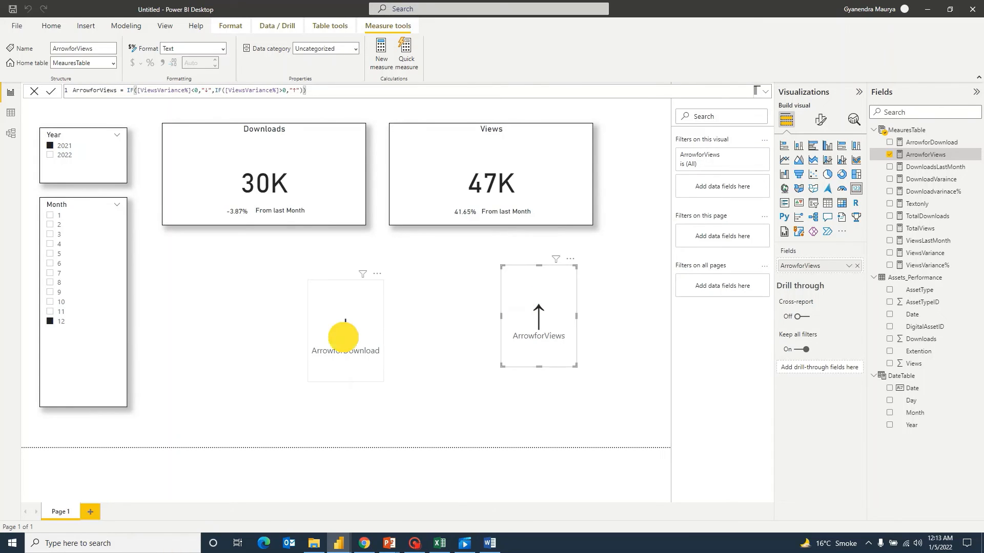
{"action": "left_click", "coordinate": [820, 119]}
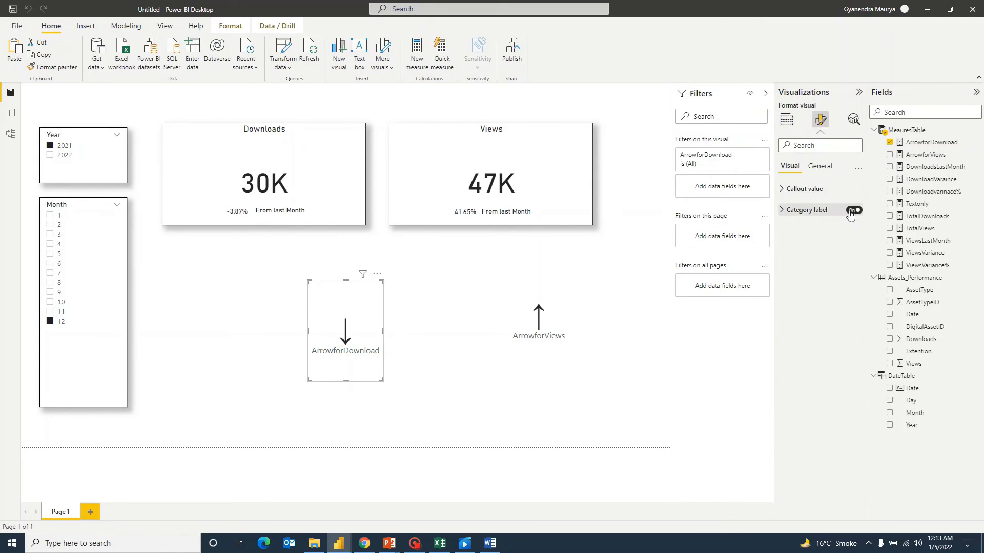
{"action": "left_click", "coordinate": [853, 210]}
{"action": "left_click", "coordinate": [534, 309]}
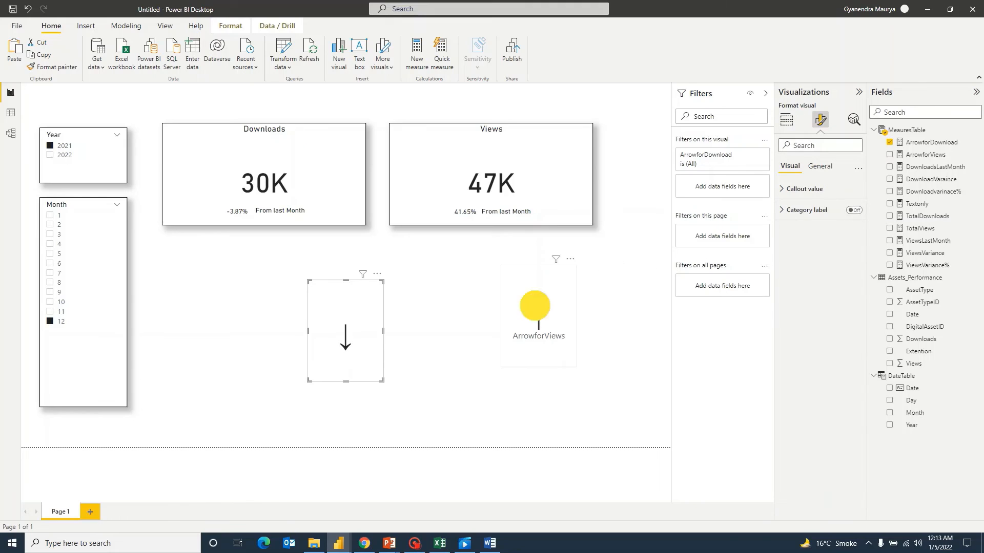
{"action": "left_click", "coordinate": [854, 210]}
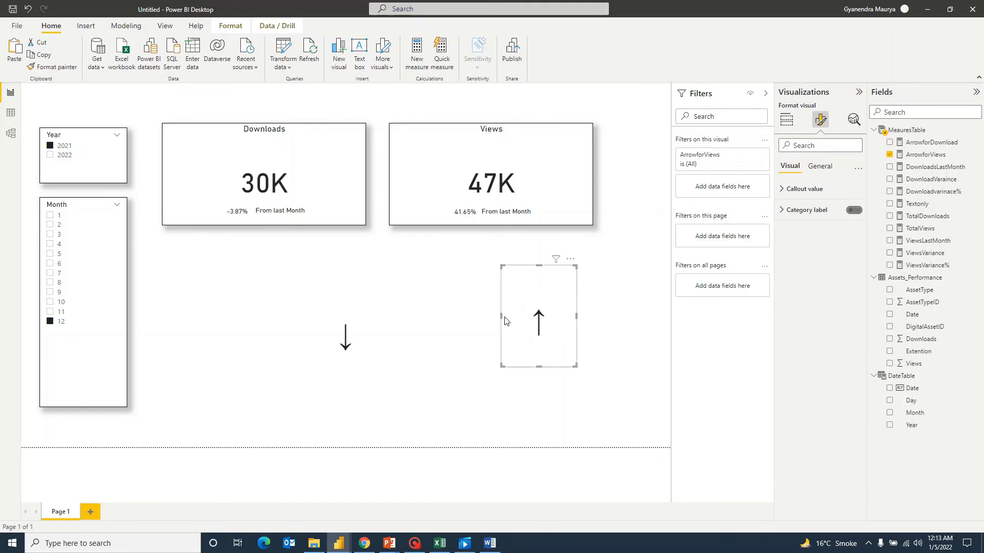
Step: Set the callout value font size to 30 pt on both the ArrowforViews and ArrowforDownload cards
{"action": "left_click", "coordinate": [784, 190]}
{"action": "left_click", "coordinate": [843, 219]}
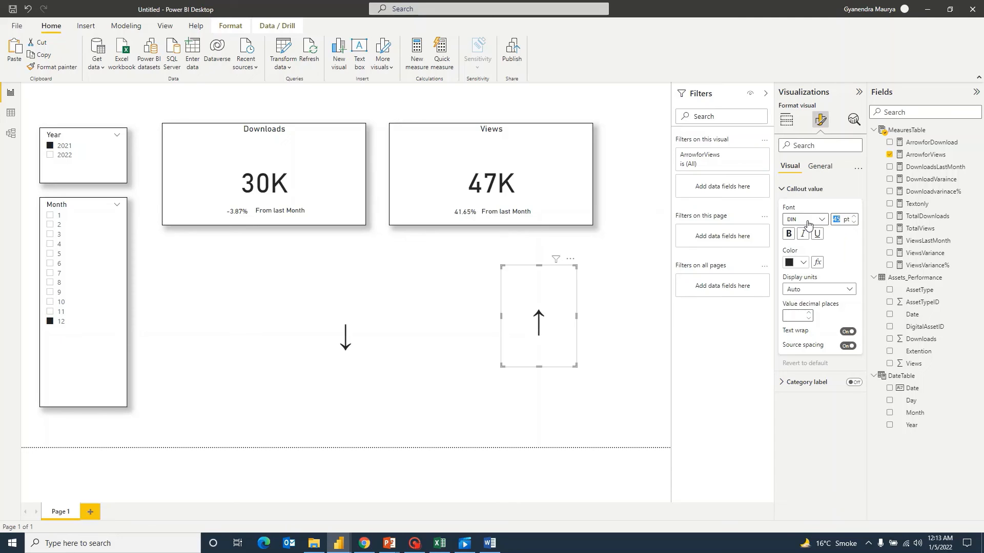
{"action": "type", "text": "30"}
{"action": "left_click", "coordinate": [365, 308]}
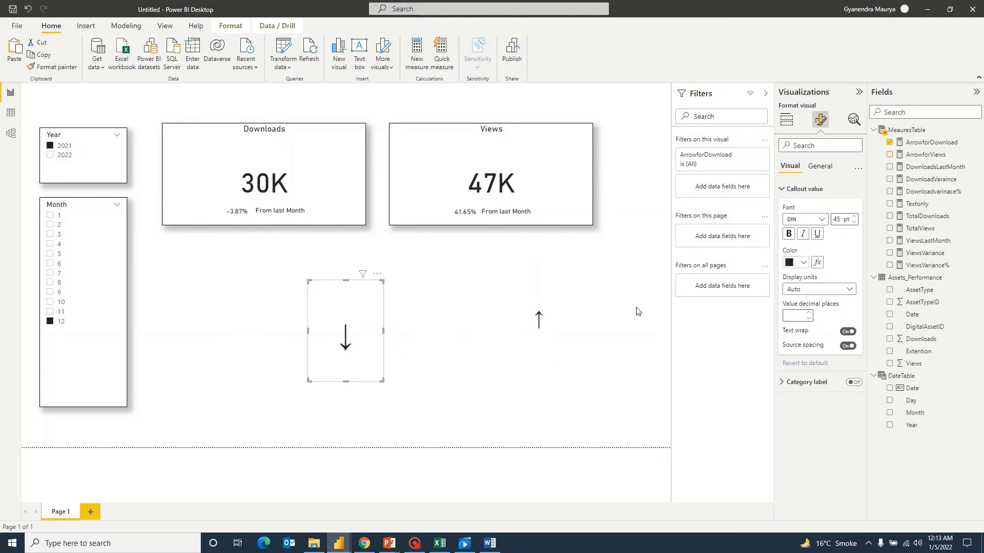
{"action": "left_click_drag", "start_coordinate": [842, 219], "coordinate": [813, 219]}
Step: Shrink both arrow cards and place each directly before the main figure in its matching Views or Downloads card
{"action": "left_click", "coordinate": [555, 309]}
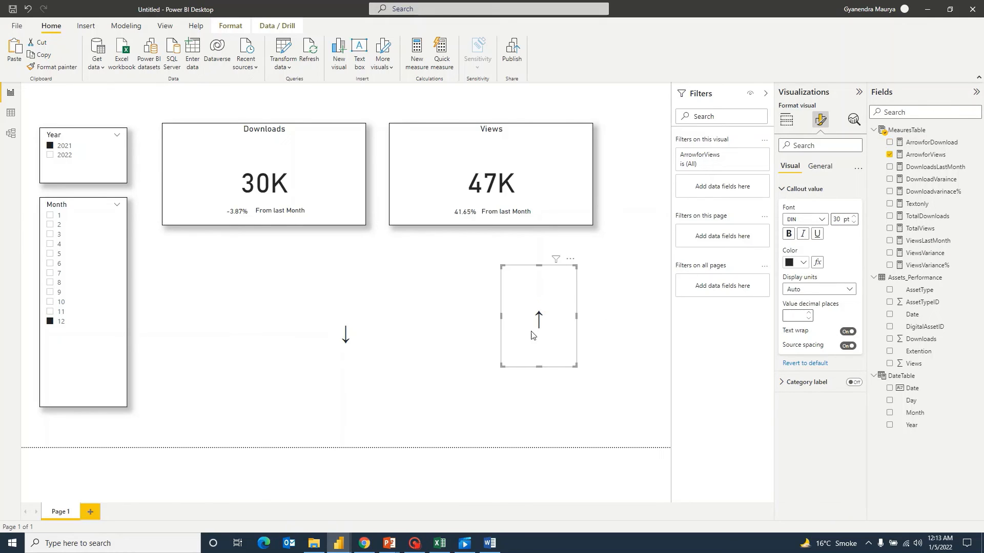
{"action": "left_click_drag", "start_coordinate": [574, 366], "coordinate": [459, 184]}
{"action": "left_click", "coordinate": [336, 326]}
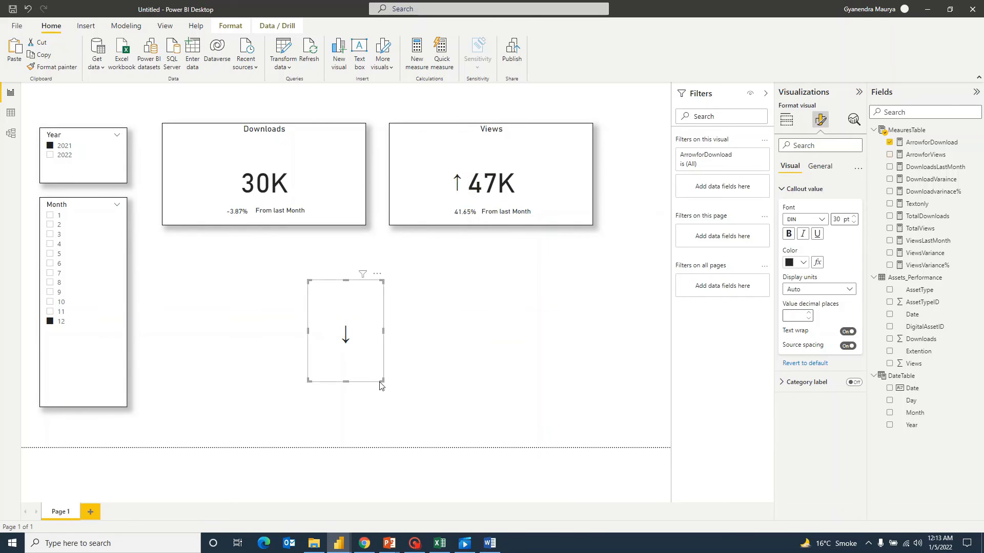
{"action": "left_click_drag", "start_coordinate": [383, 384], "coordinate": [230, 182]}
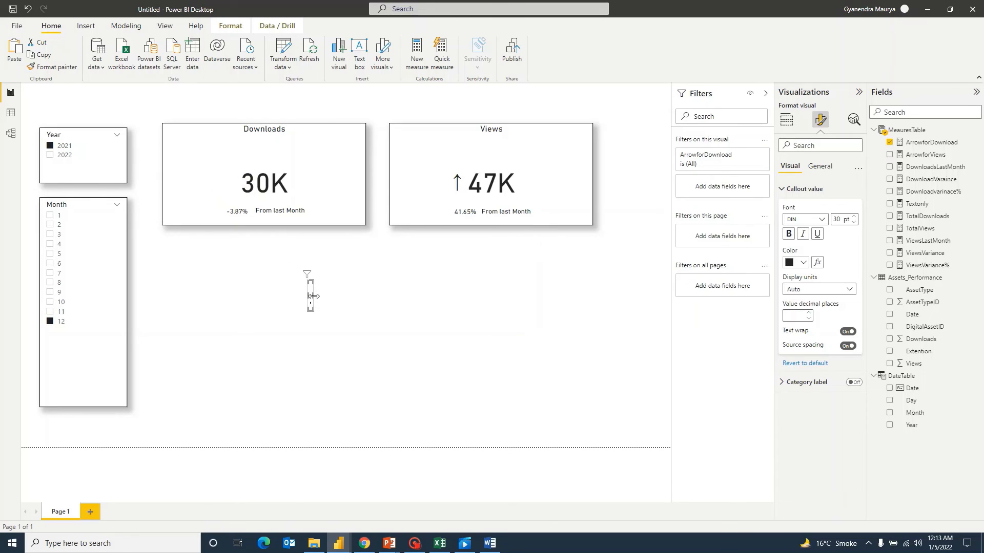
{"action": "left_click_drag", "start_coordinate": [313, 296], "coordinate": [224, 184]}
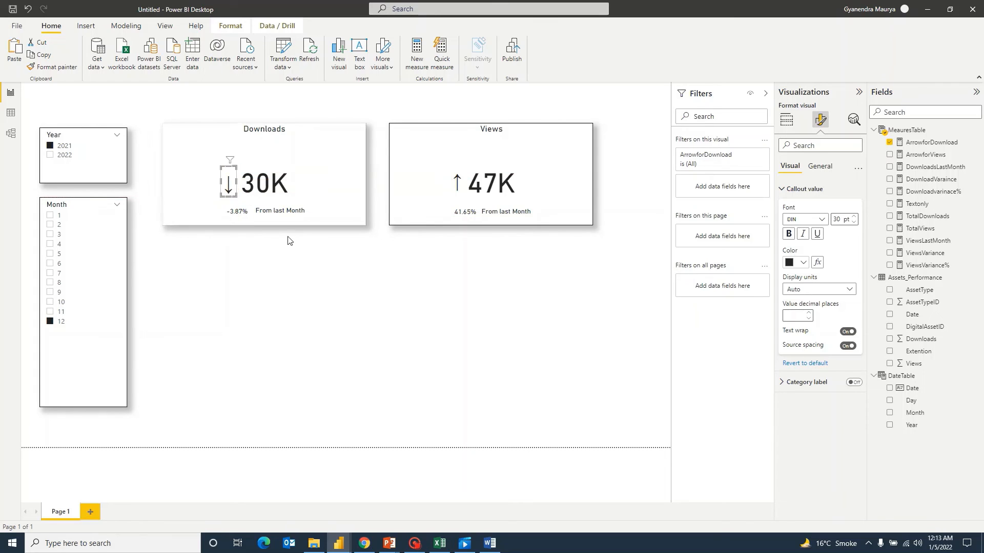
{"action": "left_click", "coordinate": [367, 278]}
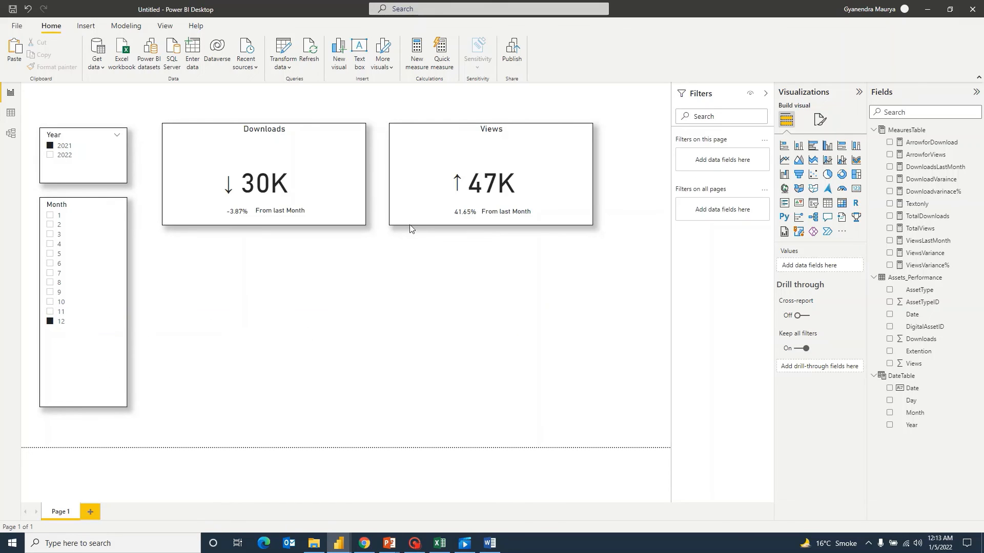
{"action": "left_click", "coordinate": [419, 151]}
{"action": "left_click", "coordinate": [439, 274]}
{"action": "left_click", "coordinate": [423, 160]}
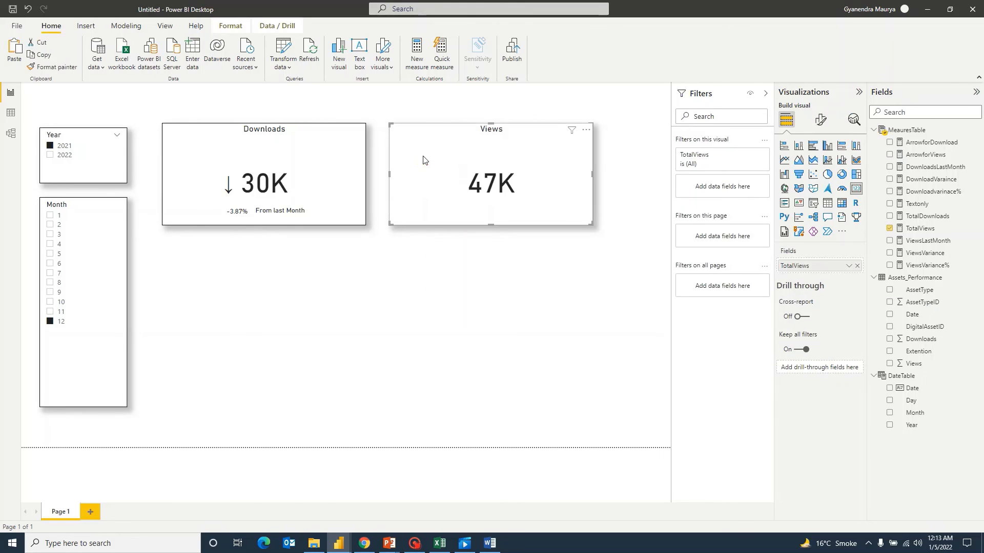
{"action": "left_click", "coordinate": [453, 267]}
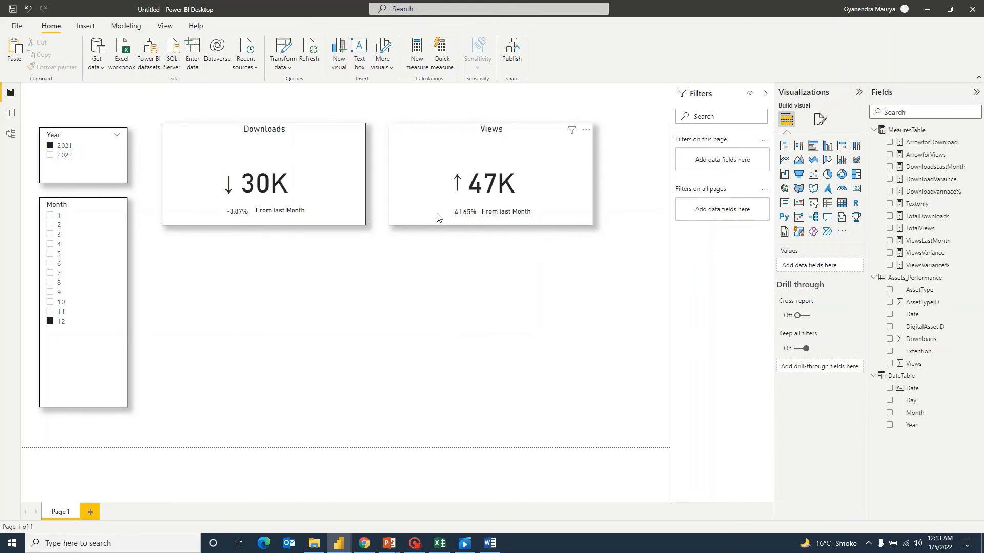
{"action": "left_click", "coordinate": [458, 183]}
Step: Set the background color of the Views card to a light gold theme shade
{"action": "left_click", "coordinate": [424, 149]}
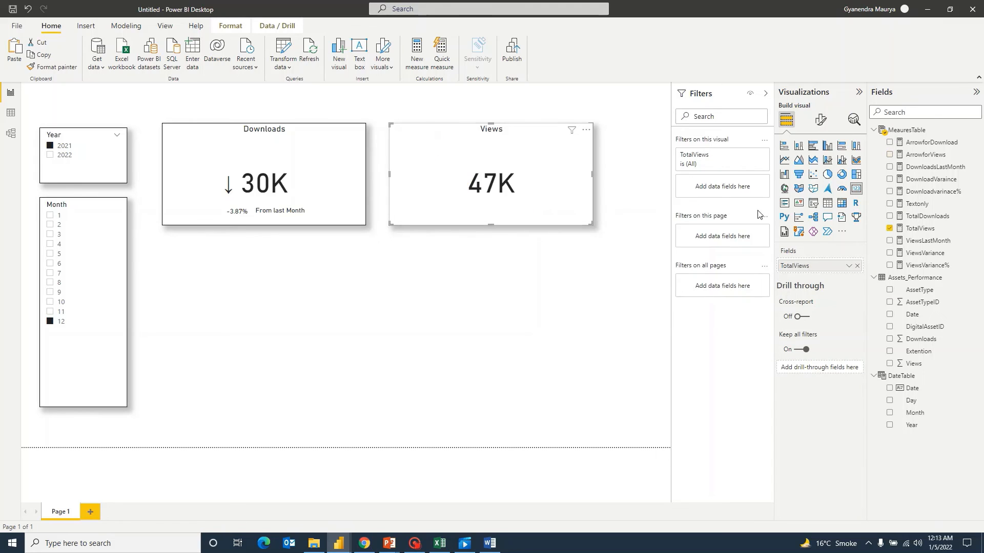
{"action": "left_click", "coordinate": [821, 119]}
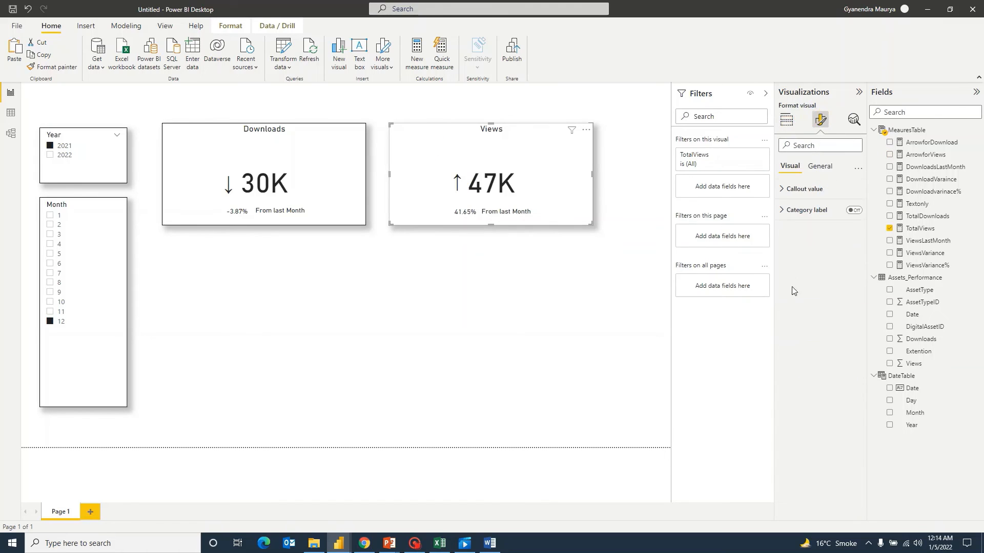
{"action": "left_click", "coordinate": [820, 172]}
{"action": "left_click", "coordinate": [789, 231]}
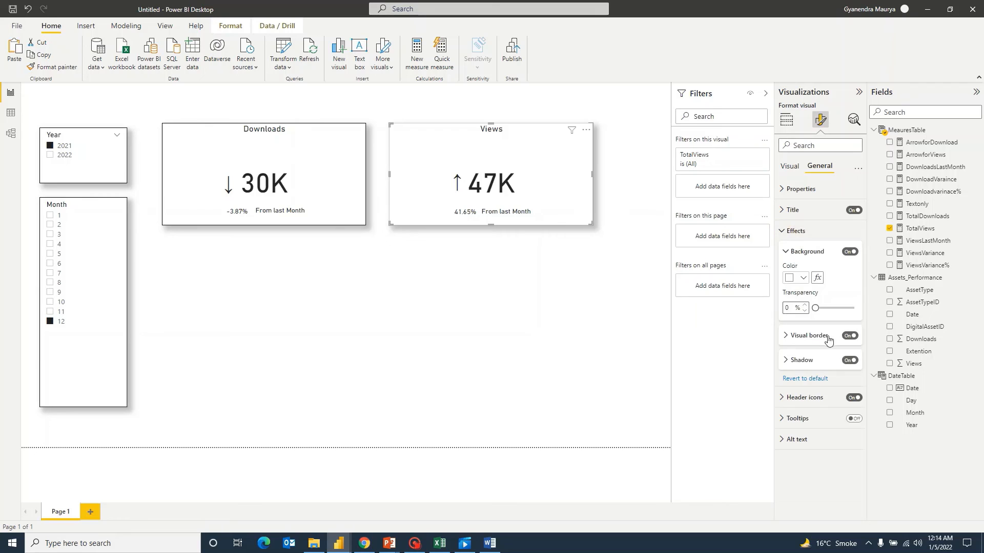
{"action": "left_click", "coordinate": [803, 277]}
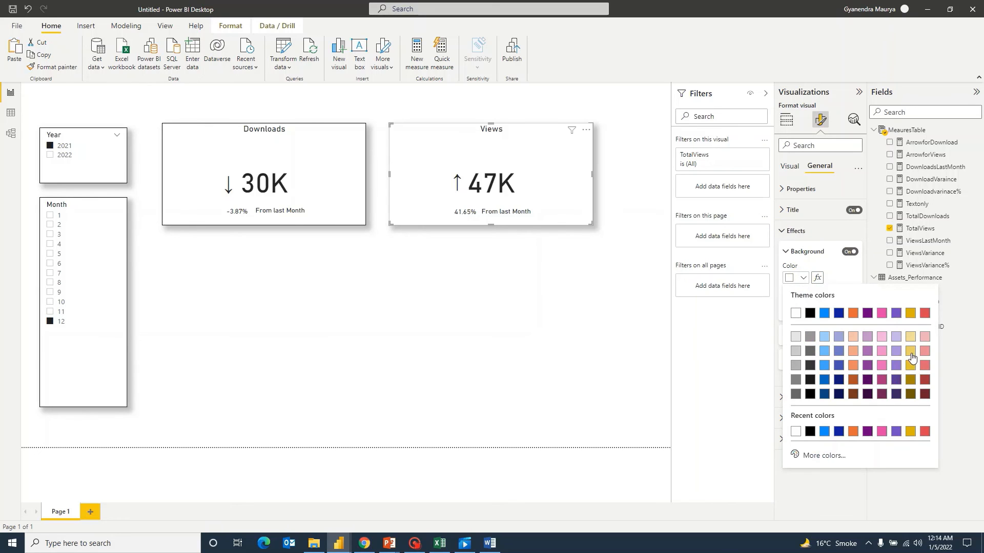
{"action": "left_click", "coordinate": [910, 353]}
{"action": "left_click", "coordinate": [557, 293]}
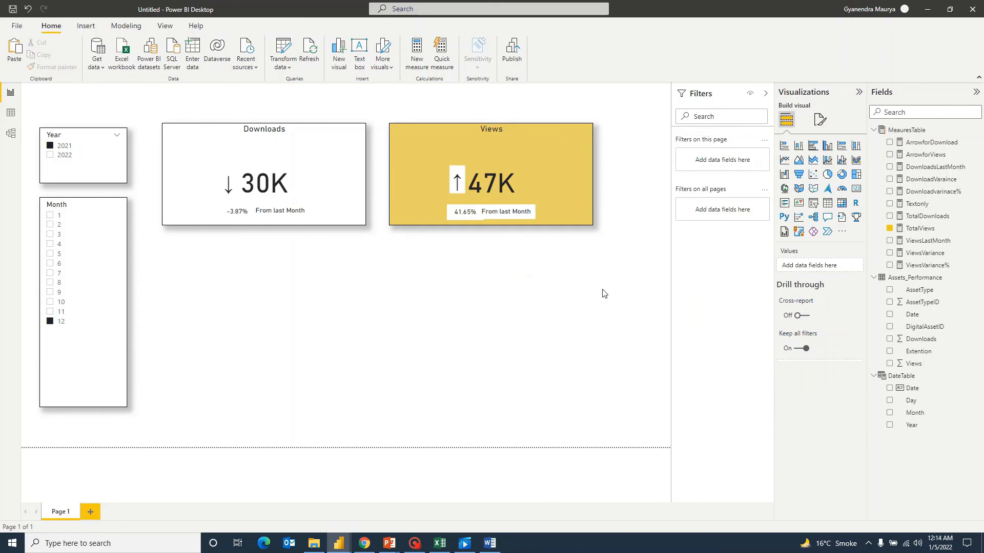